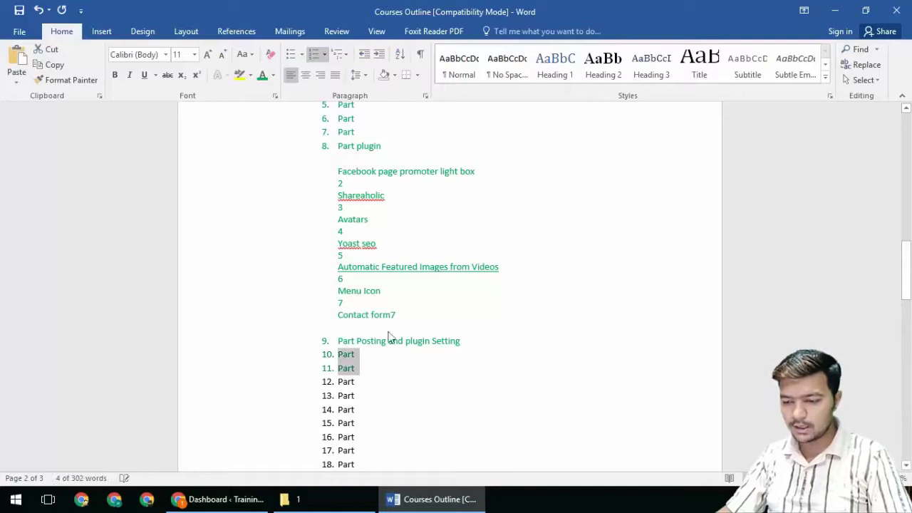
Step: Switch from the Word course outline to the WordPress dashboard in Chrome
mouse_move(425, 510)
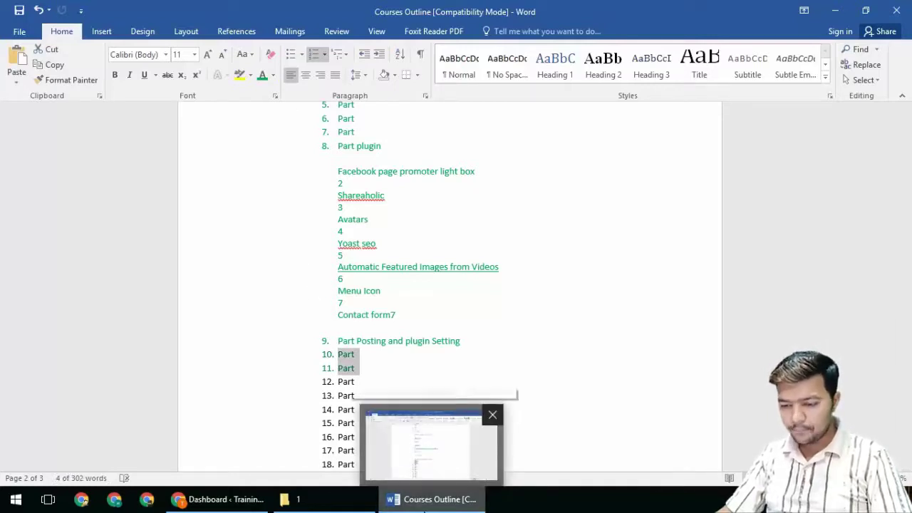
key(alt+Tab)
scroll(290, 300, down, 2)
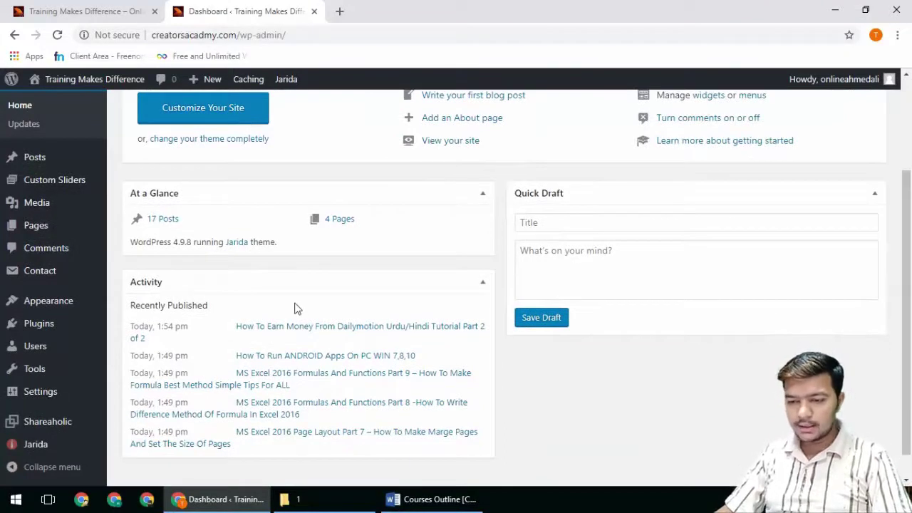
Step: Update Yoast SEO to version 9.2.1 from the Plugins list, then go to Users
mouse_move(29, 354)
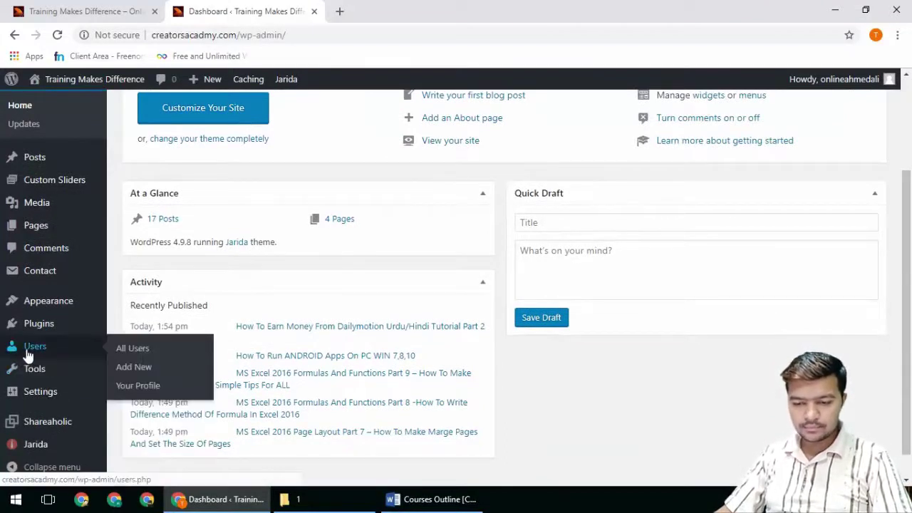
click(33, 324)
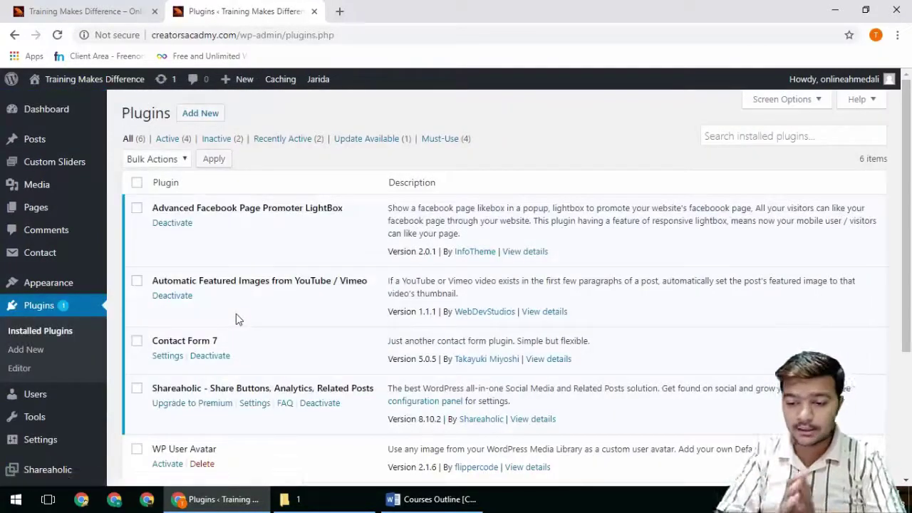
scroll(242, 342, down, 1)
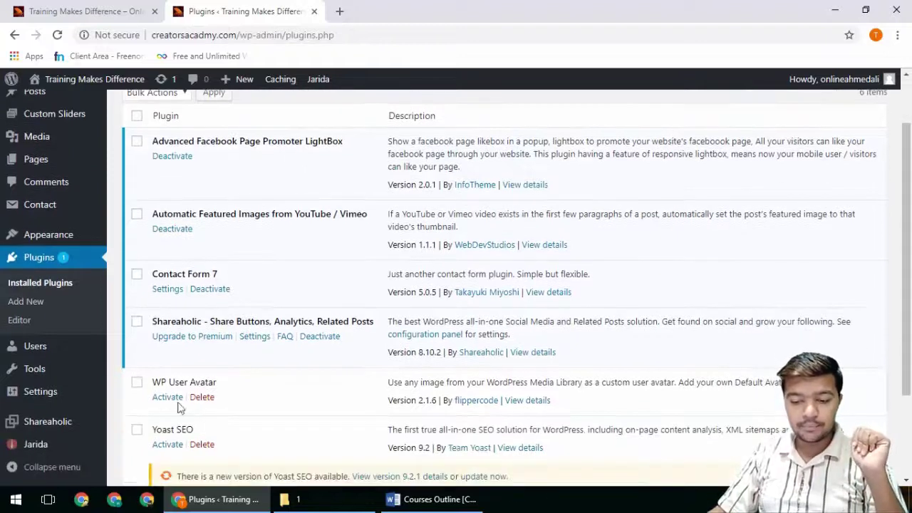
scroll(200, 399, down, 1)
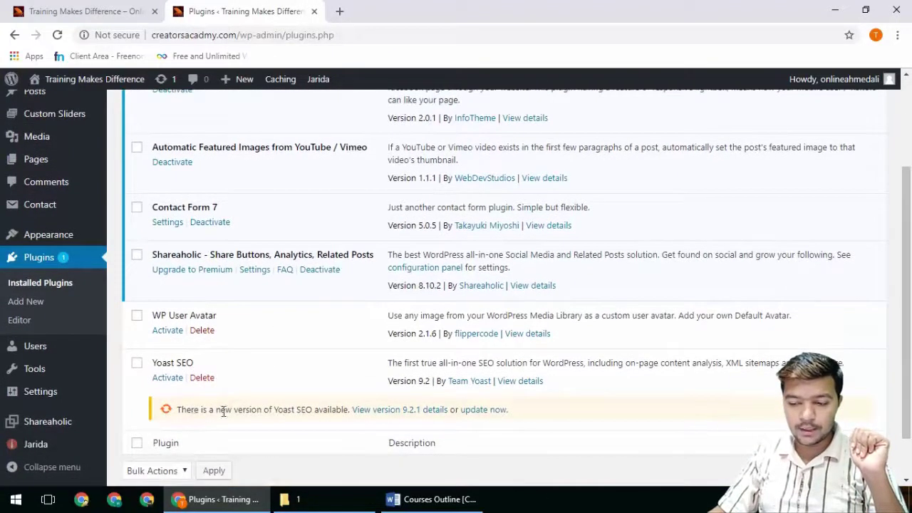
click(474, 410)
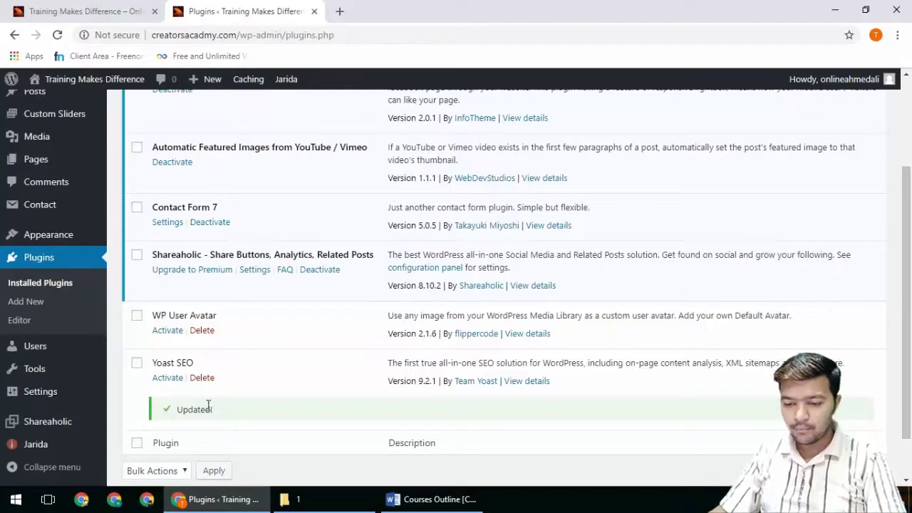
scroll(219, 349, up, 1)
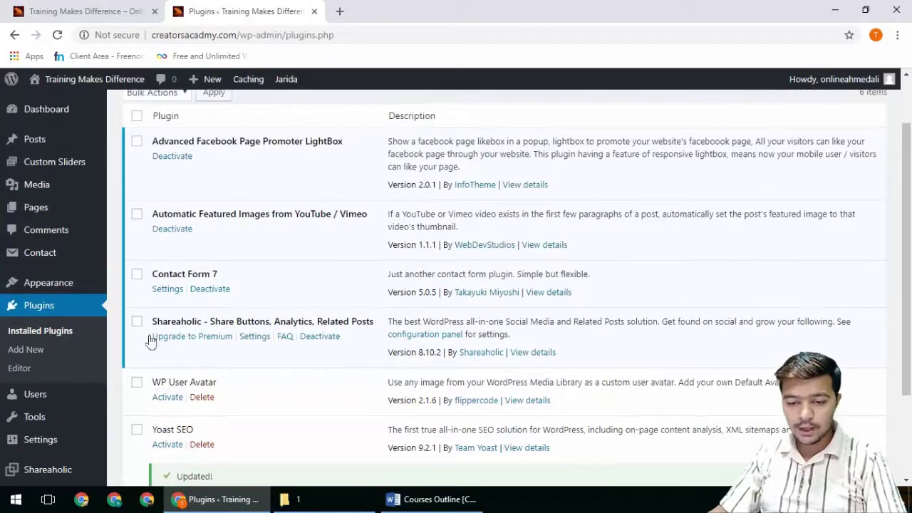
click(36, 396)
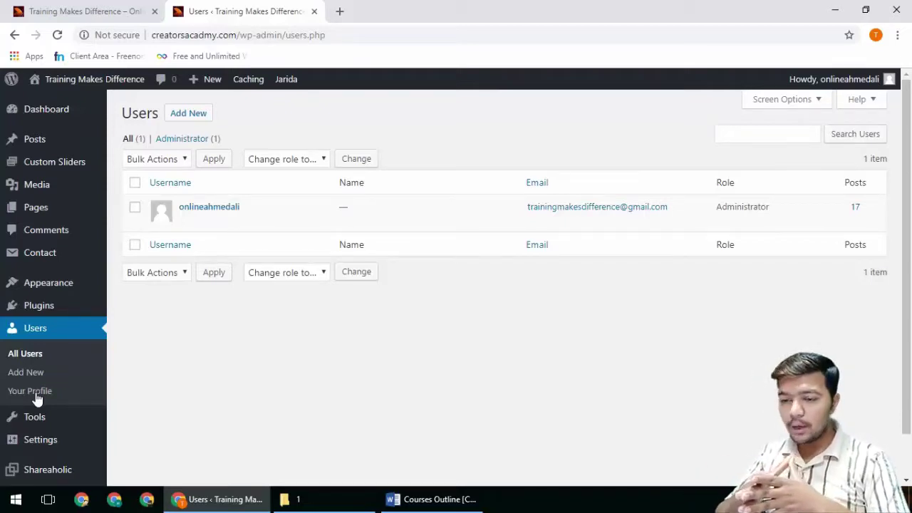
Step: Open the Add New User form from the Users page
click(195, 121)
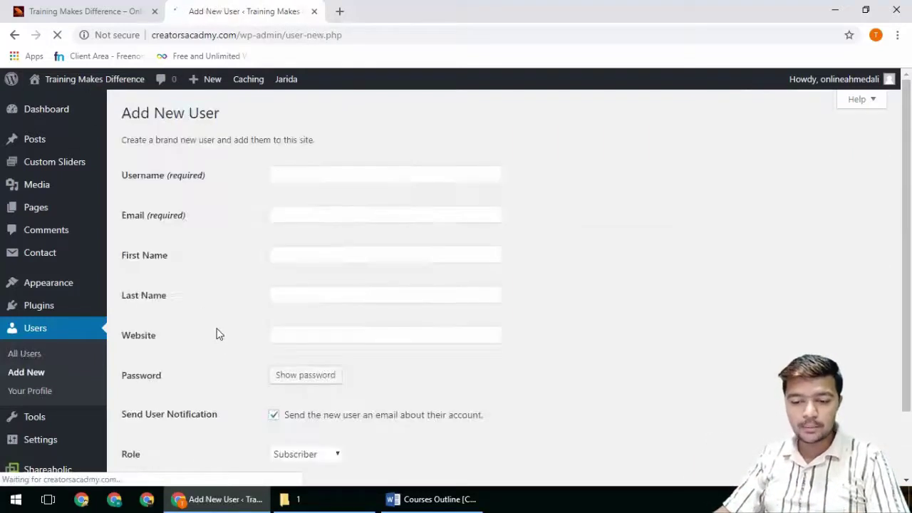
Step: Enter the new user's username and e-mail address in their fields
click(288, 176)
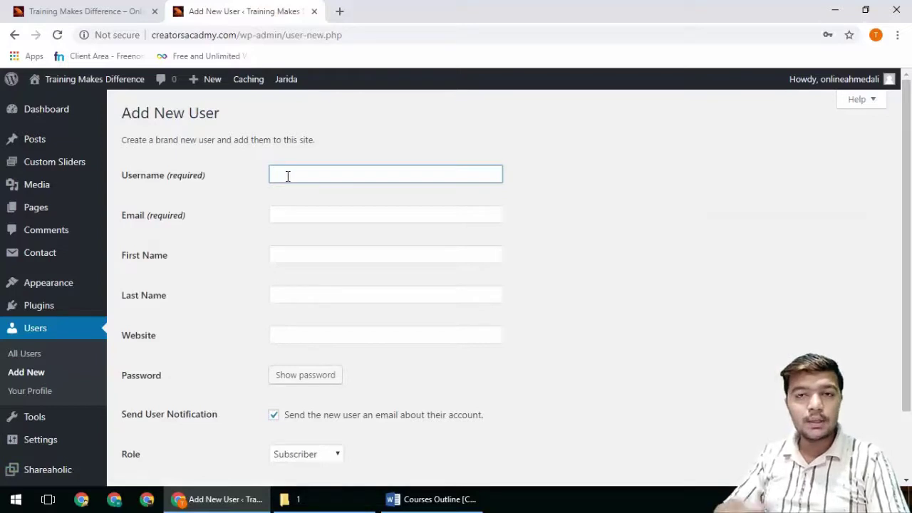
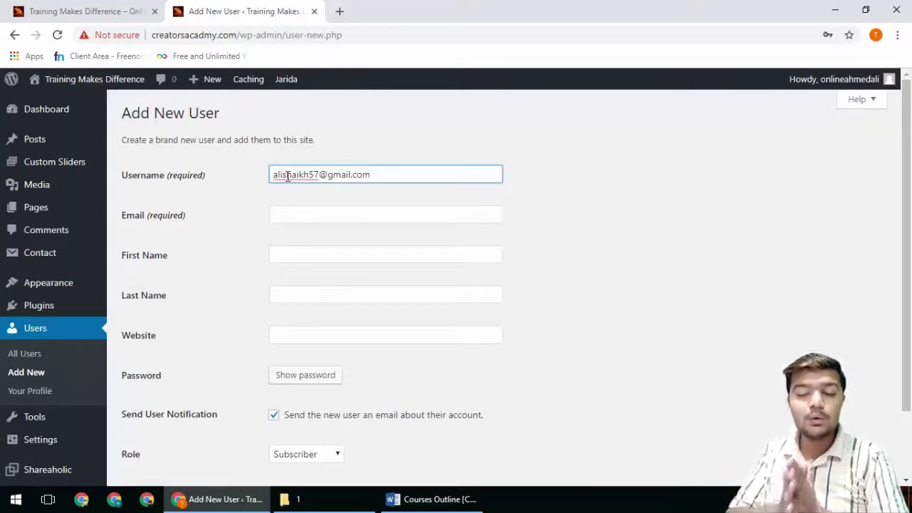
key(ctrl+a)
key(ctrl+x)
click(297, 215)
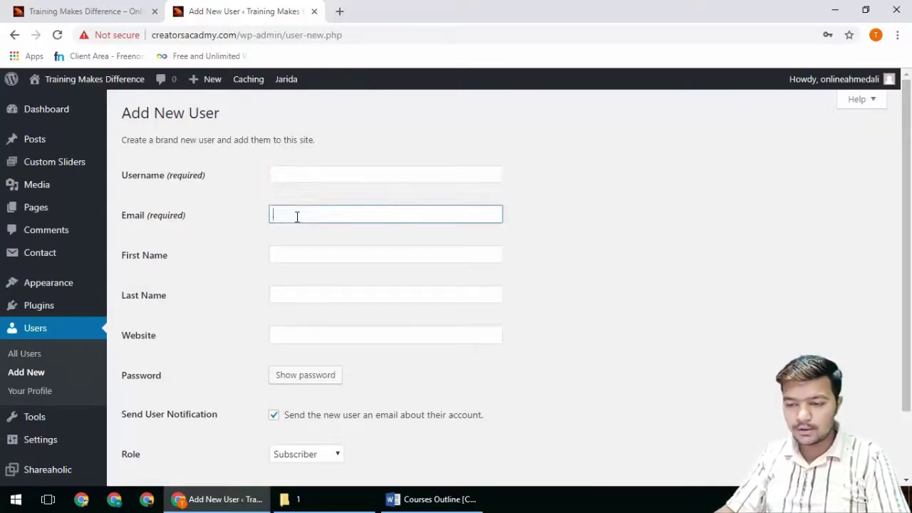
key(ctrl+v)
click(302, 171)
key(BackSpace)
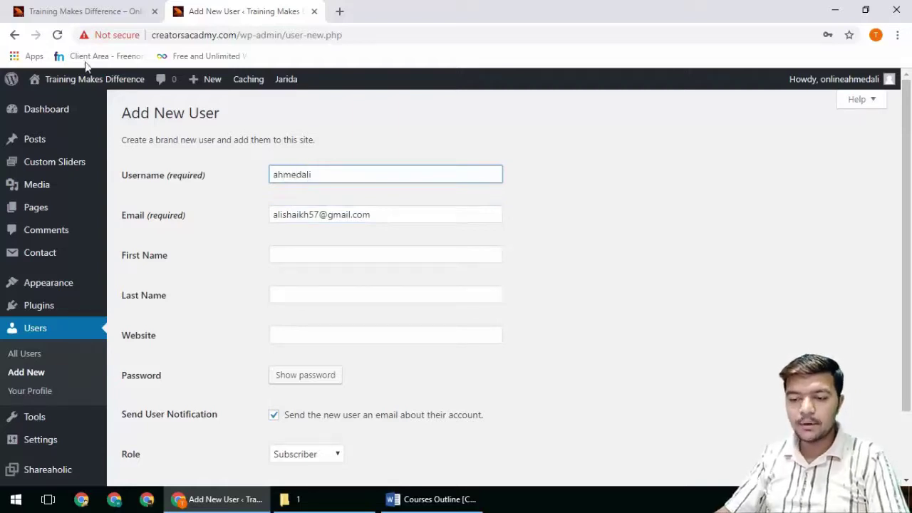
click(284, 257)
key(Tab)
key(Tab)
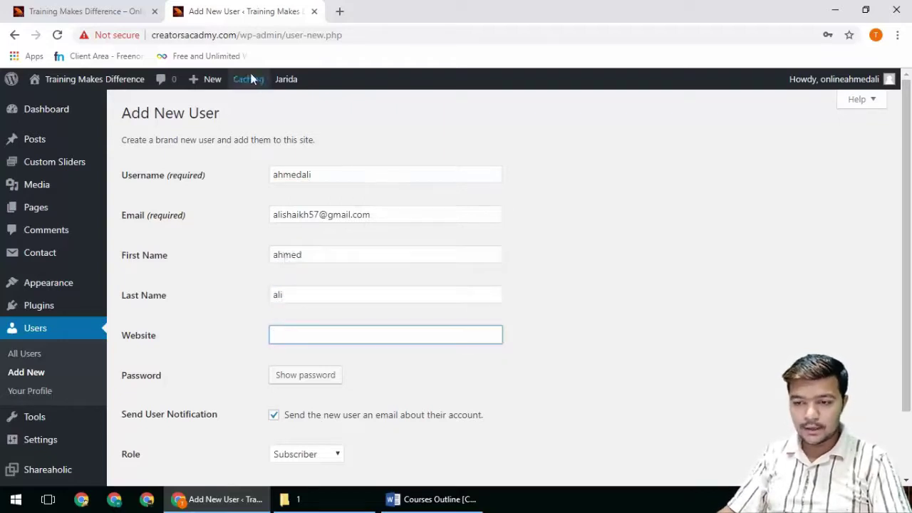
drag(235, 35, 130, 31)
key(ctrl+c)
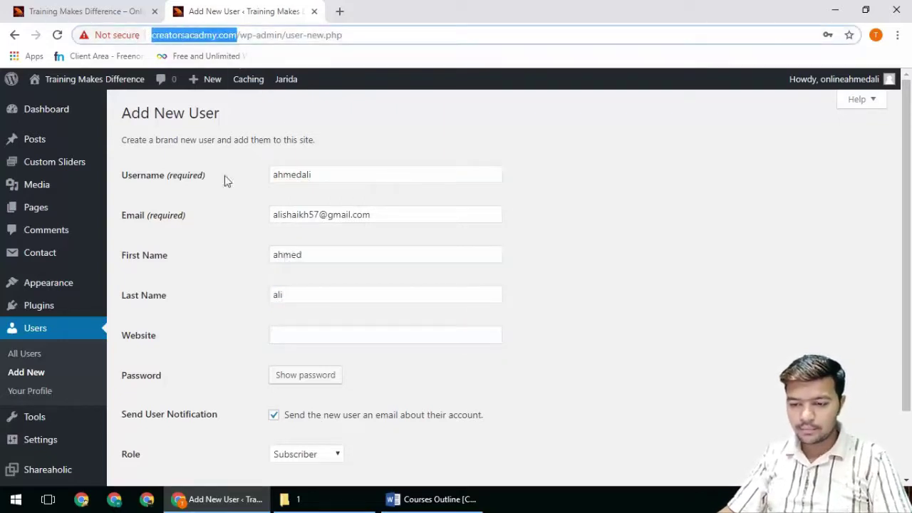
click(295, 330)
key(ctrl+v)
Step: Reveal a generated strong password for the new user
click(317, 382)
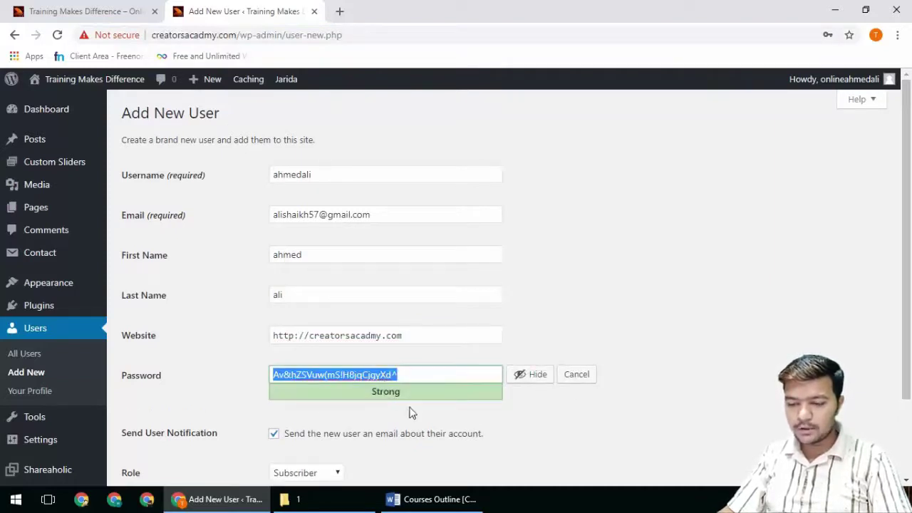
scroll(407, 411, down, 2)
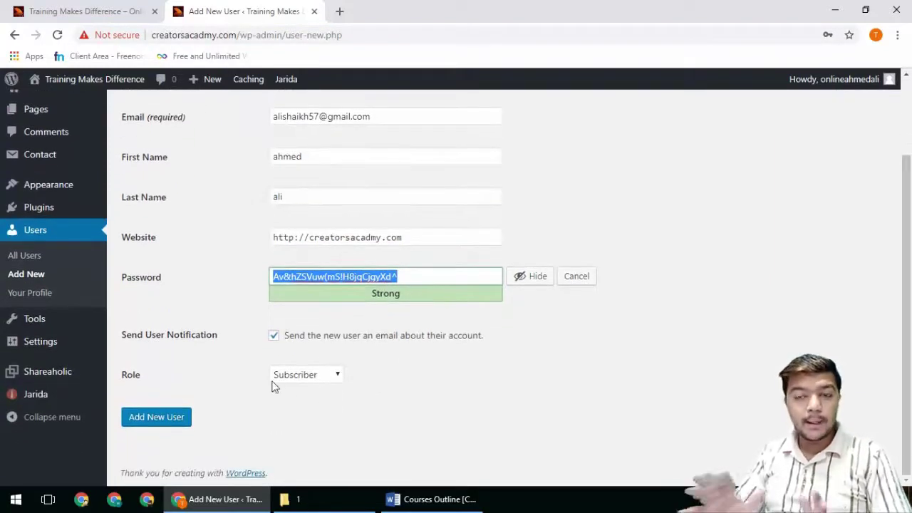
click(313, 376)
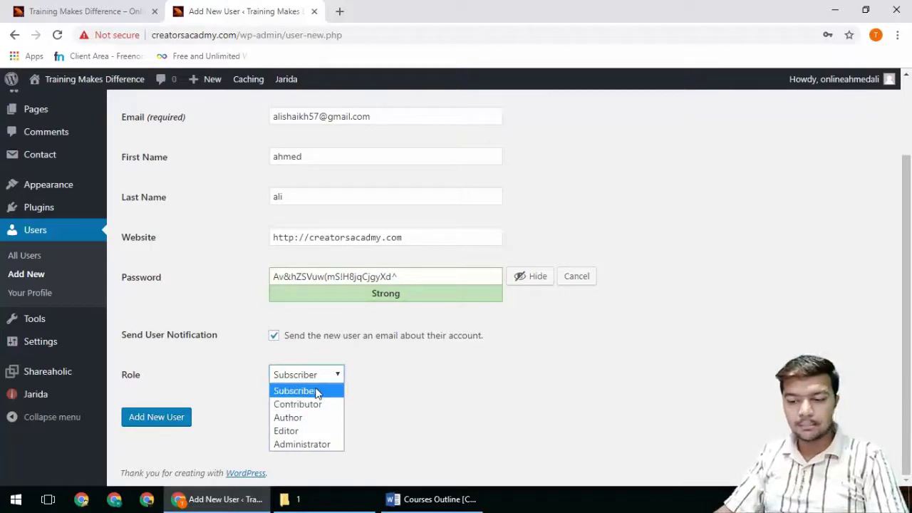
Step: Keep the Subscriber role, add the user, and save its password in the browser
click(316, 392)
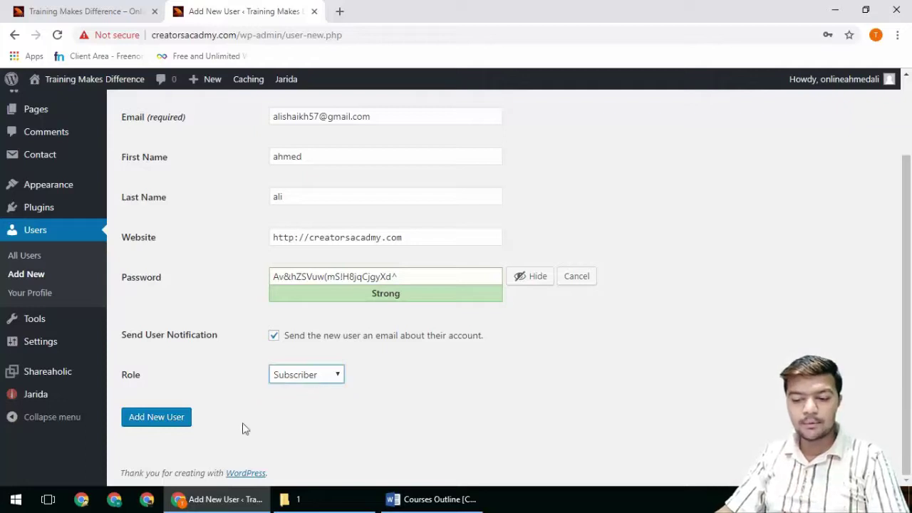
click(171, 422)
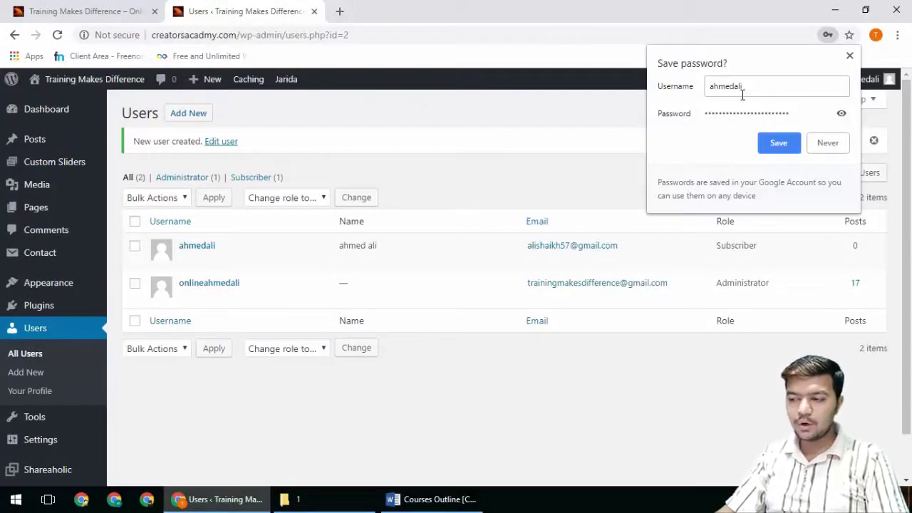
click(779, 143)
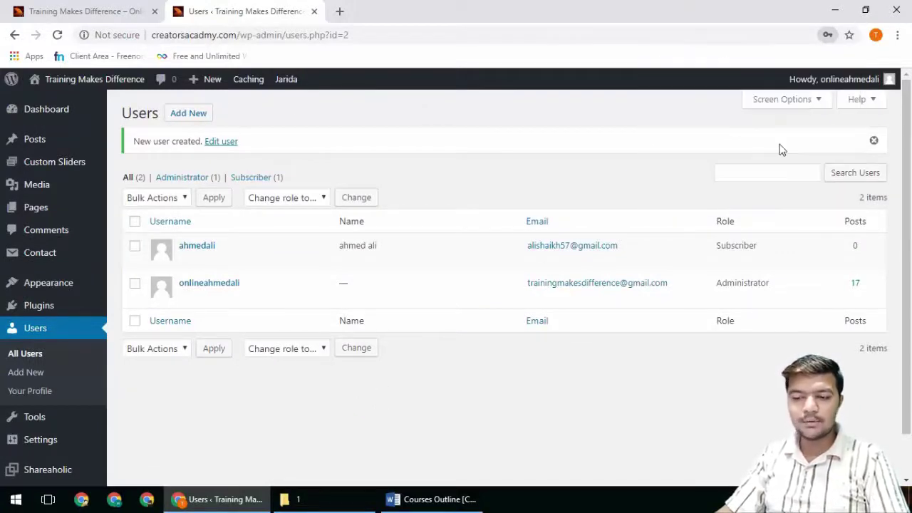
Step: Load wp-admin in a new tab and log out of the administrator account
click(339, 12)
text(creatorsacadmy.com/wp-admin)
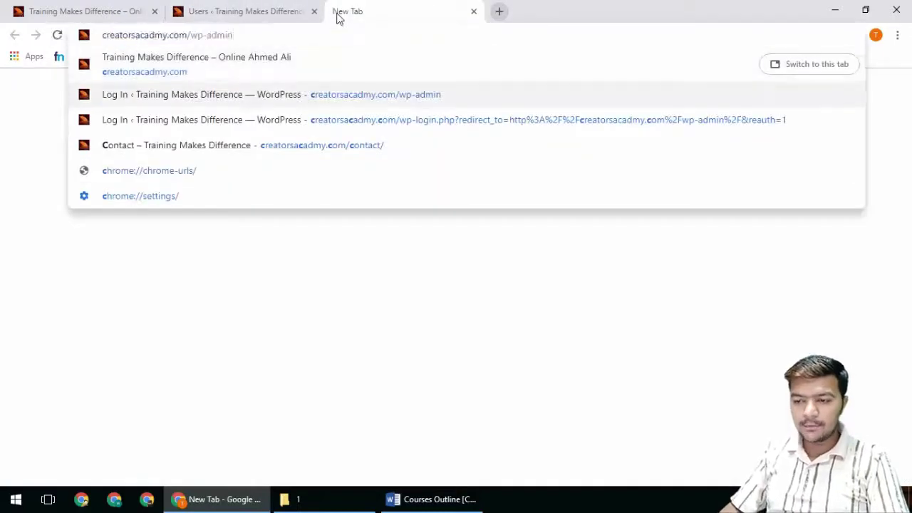
key(Return)
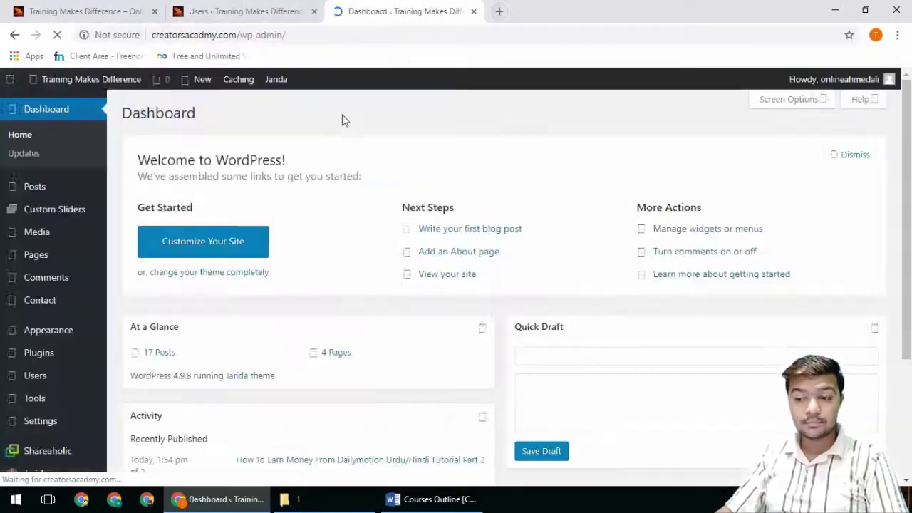
mouse_move(887, 79)
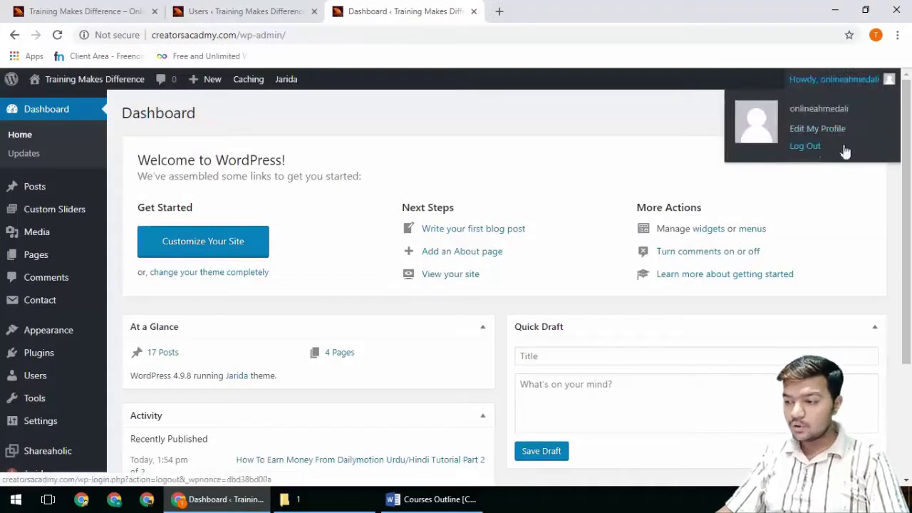
click(807, 158)
Step: Log in as the new Subscriber user
click(303, 11)
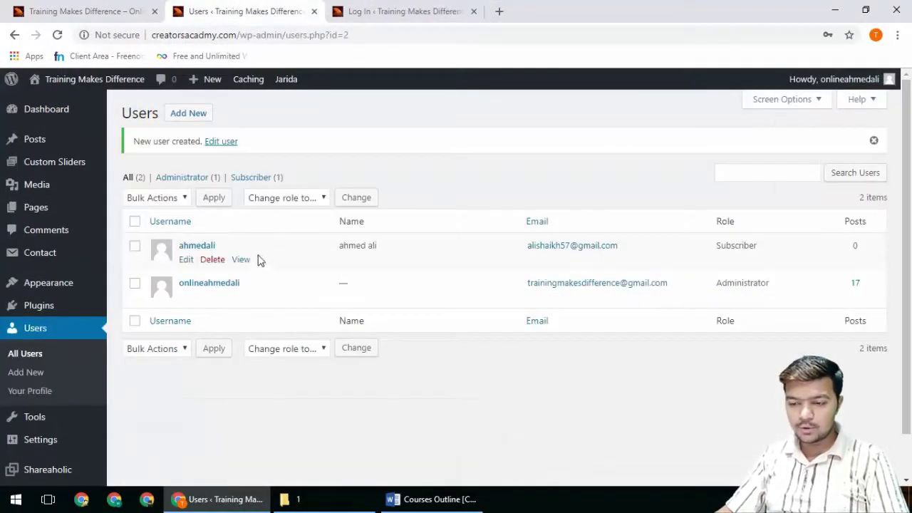
click(185, 260)
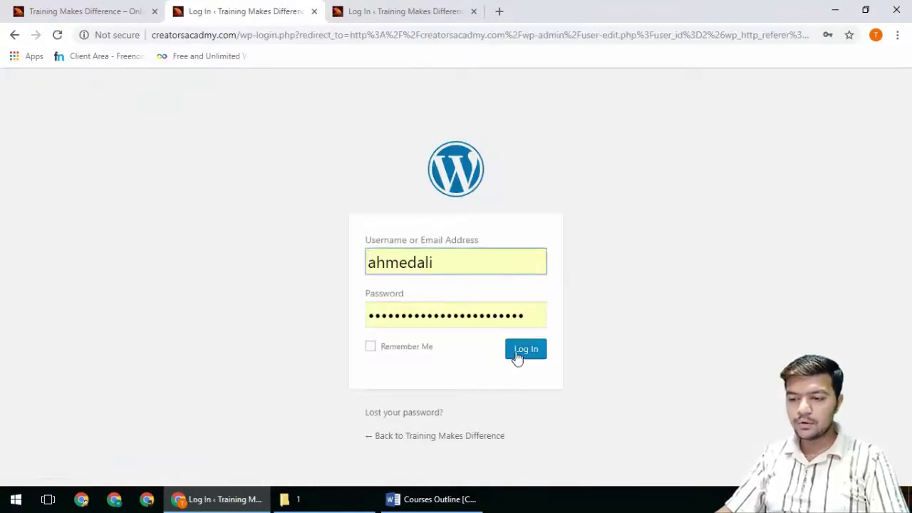
click(314, 11)
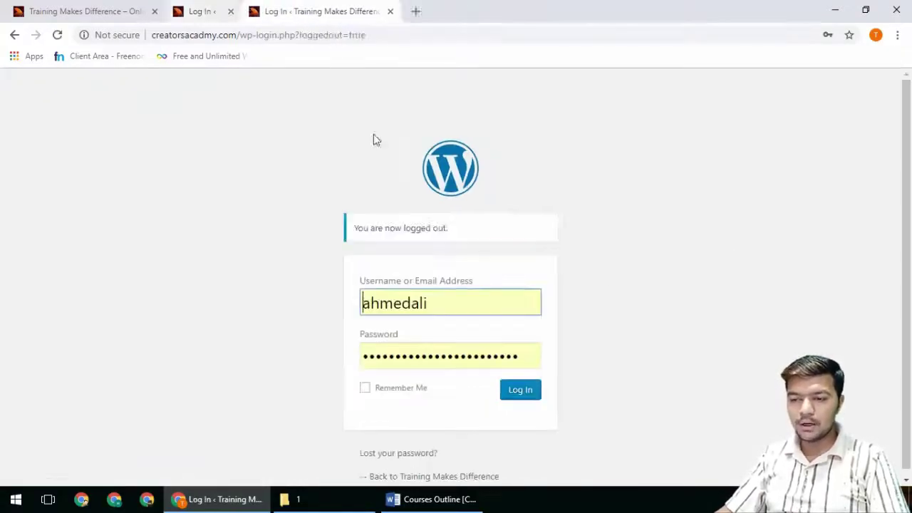
click(507, 392)
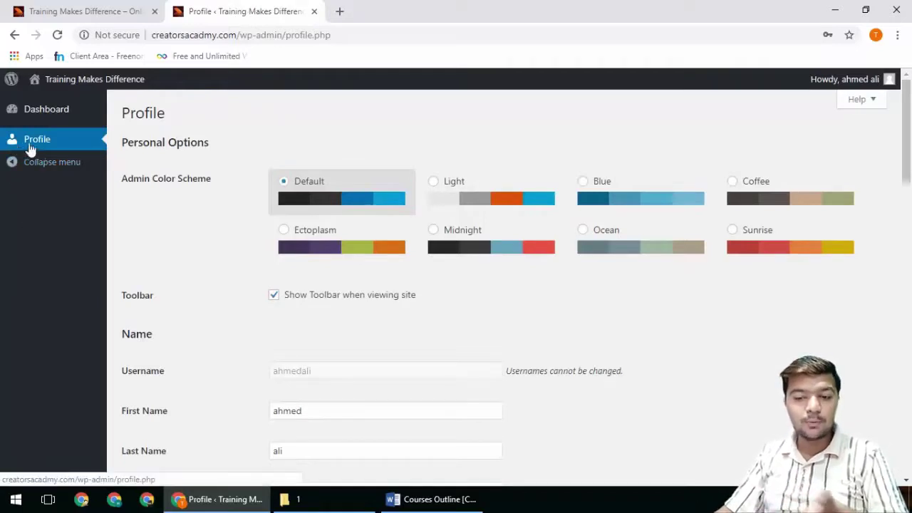
Step: Scroll through the subscriber's Profile page, then go to the Dashboard
scroll(268, 335, down, 7)
scroll(268, 378, down, 10)
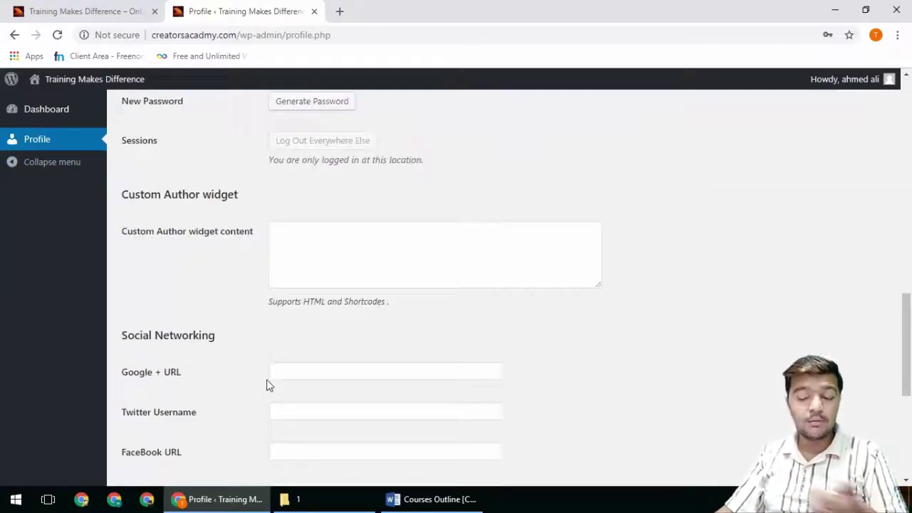
scroll(246, 428, up, 15)
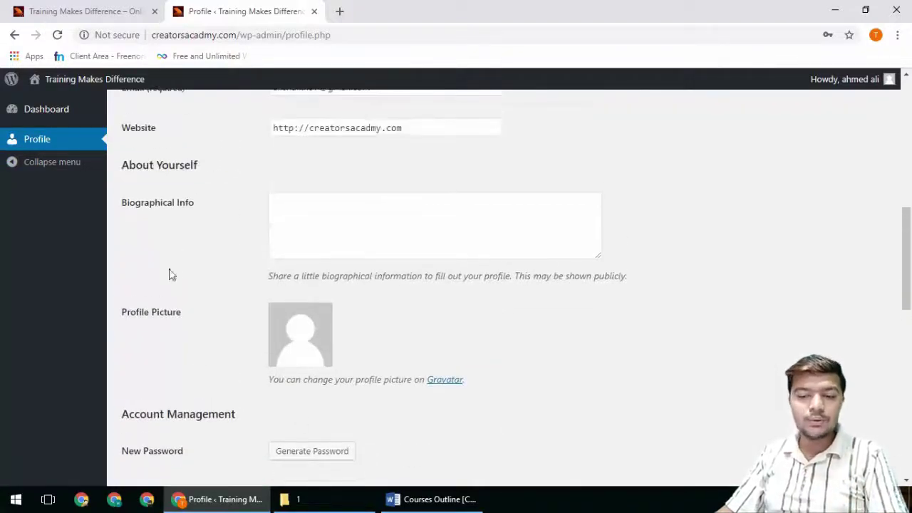
click(45, 111)
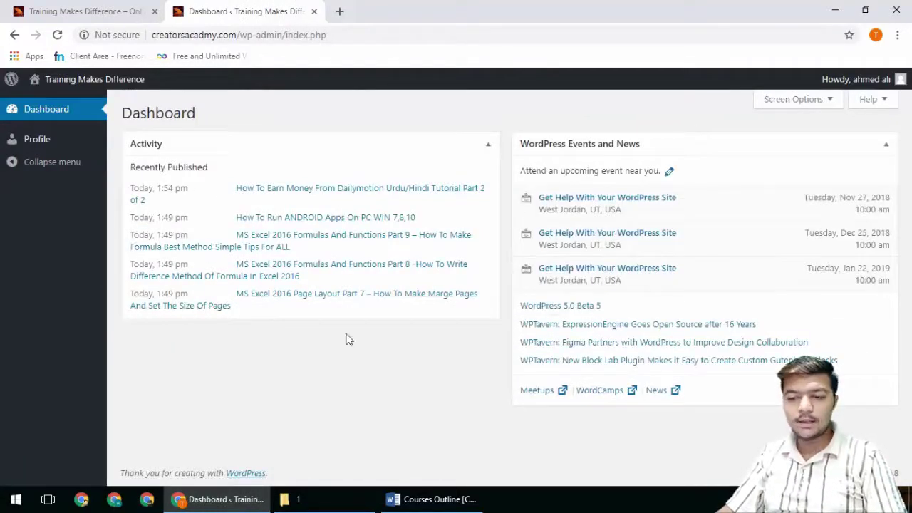
mouse_move(33, 90)
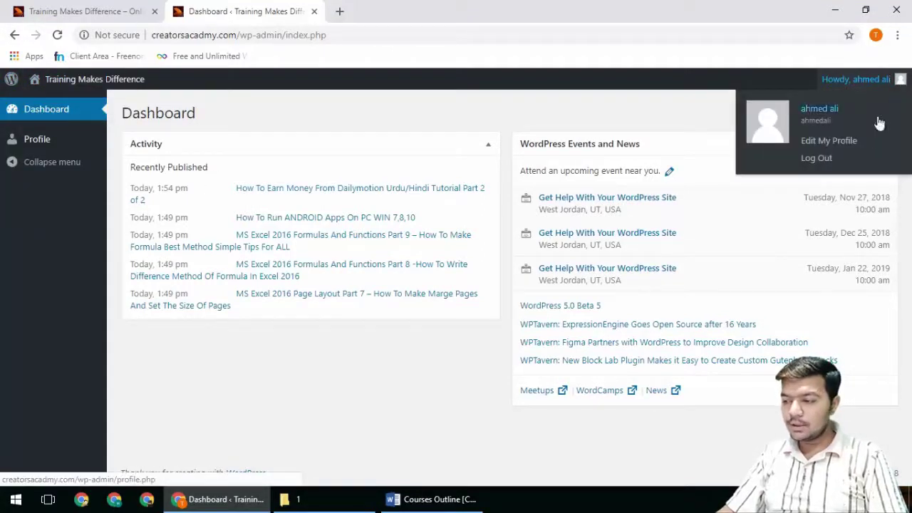
Step: Log out of the subscriber and sign back in as administrator using the saved login
click(399, 265)
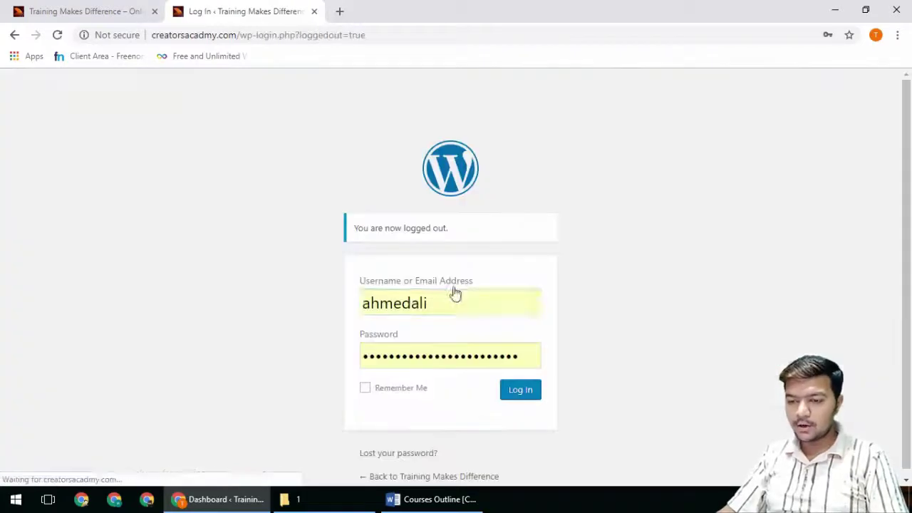
click(472, 309)
text(on)
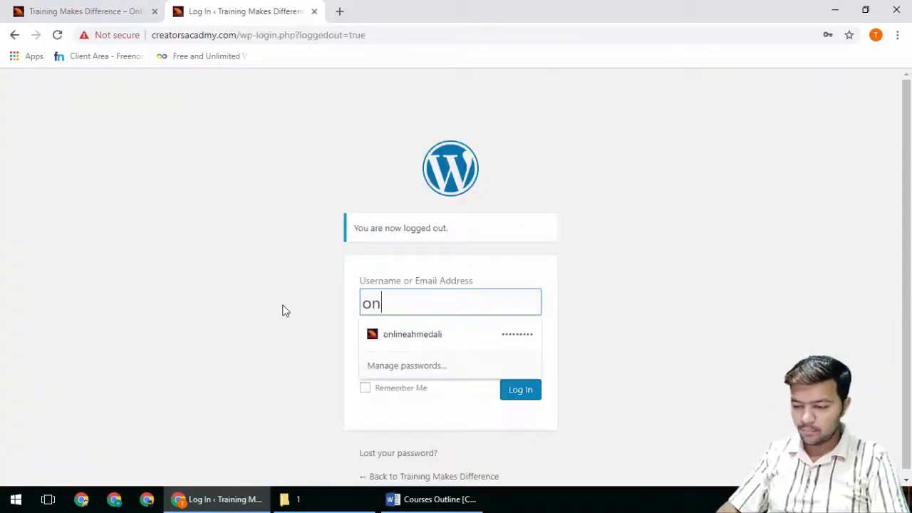
key(Down)
key(Return)
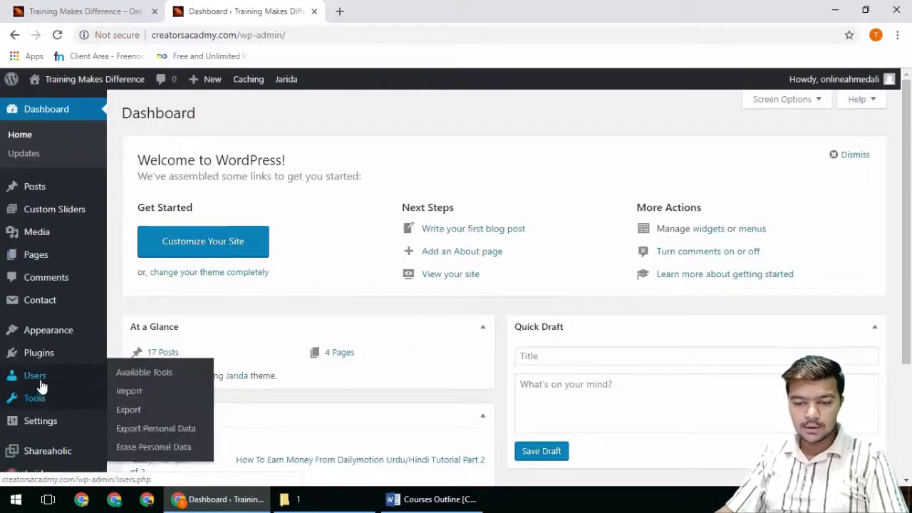
Step: Change the subscriber's role to Contributor, update the user, and open a blank tab
click(210, 377)
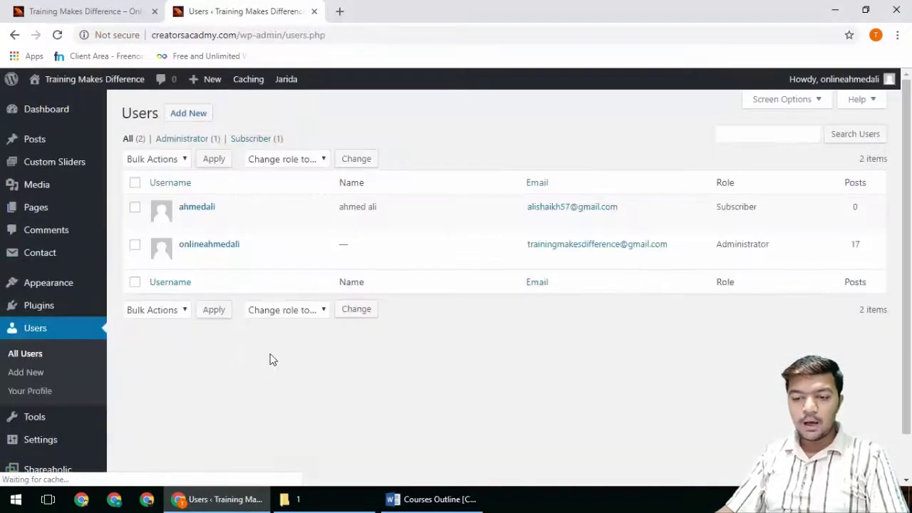
click(186, 221)
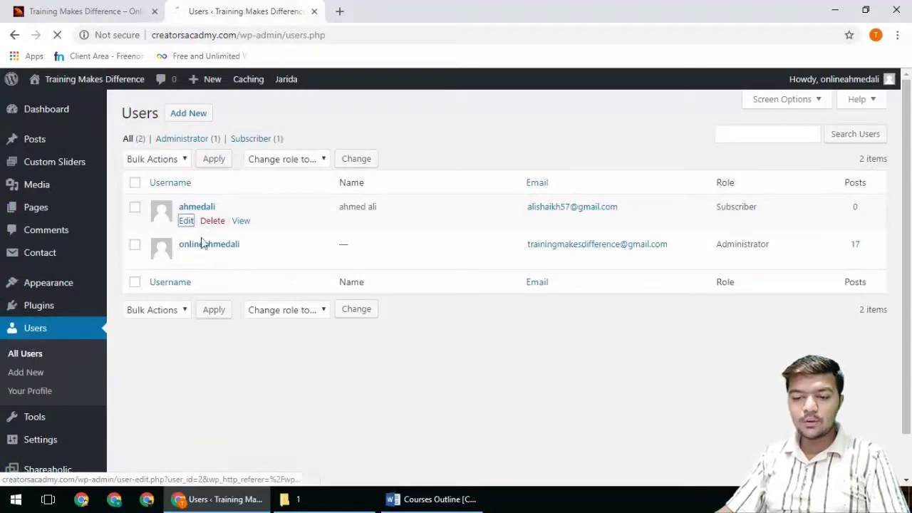
scroll(282, 348, down, 6)
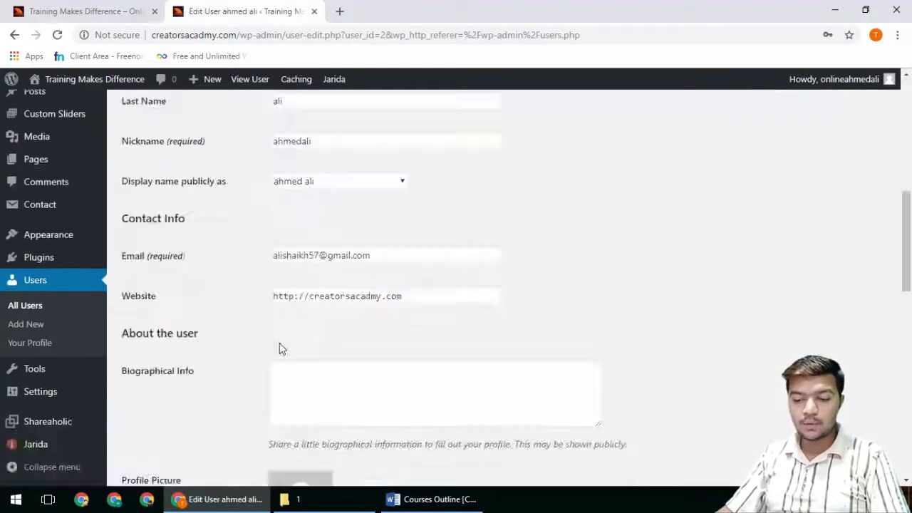
scroll(279, 347, down, 5)
scroll(279, 348, up, 5)
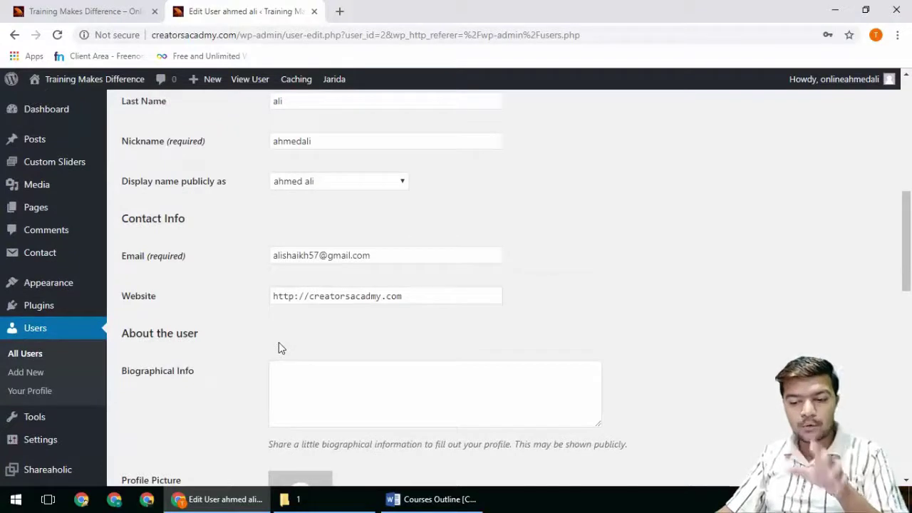
scroll(278, 342, up, 4)
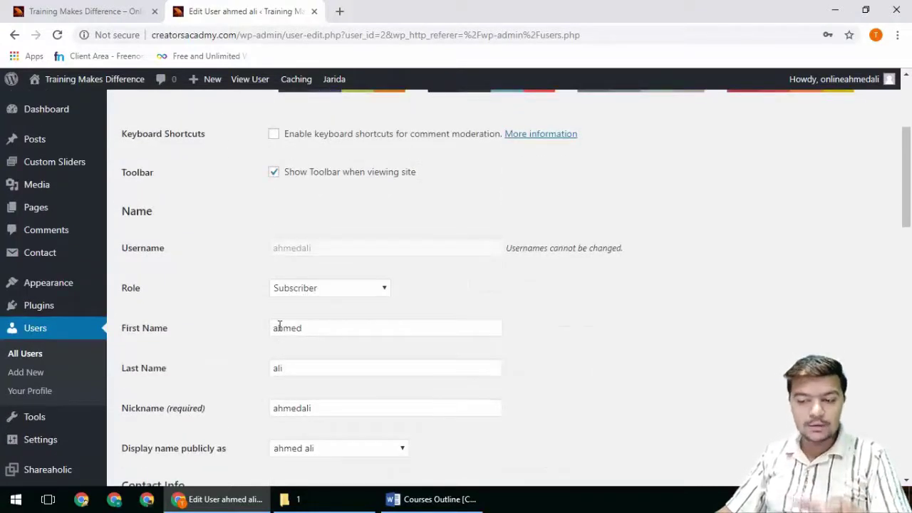
click(307, 293)
click(305, 318)
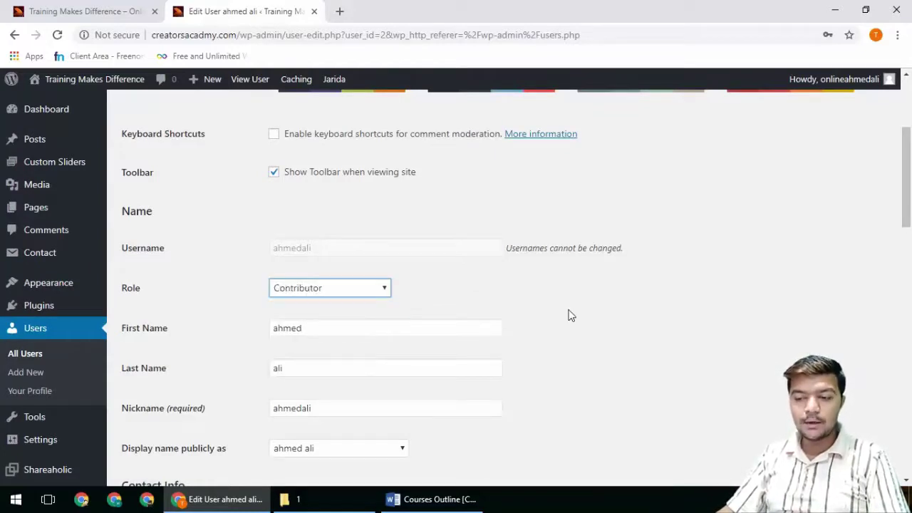
scroll(570, 314, down, 15)
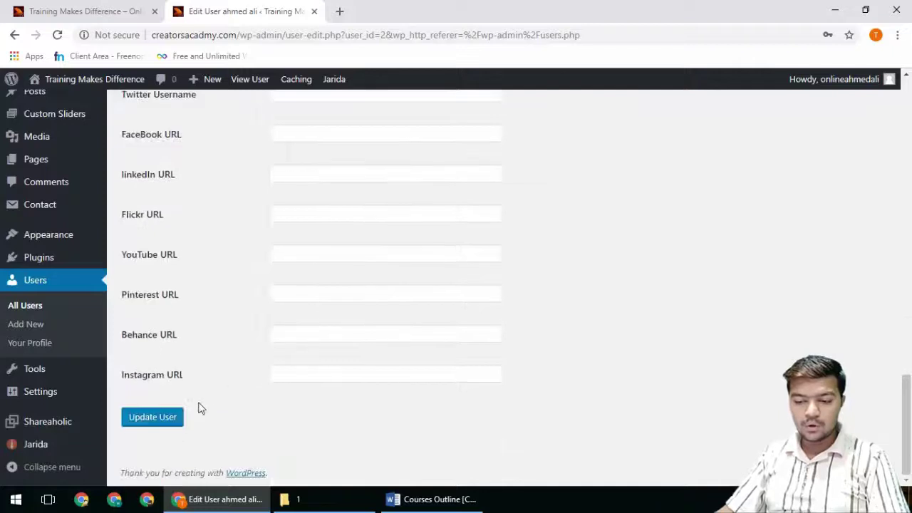
click(171, 420)
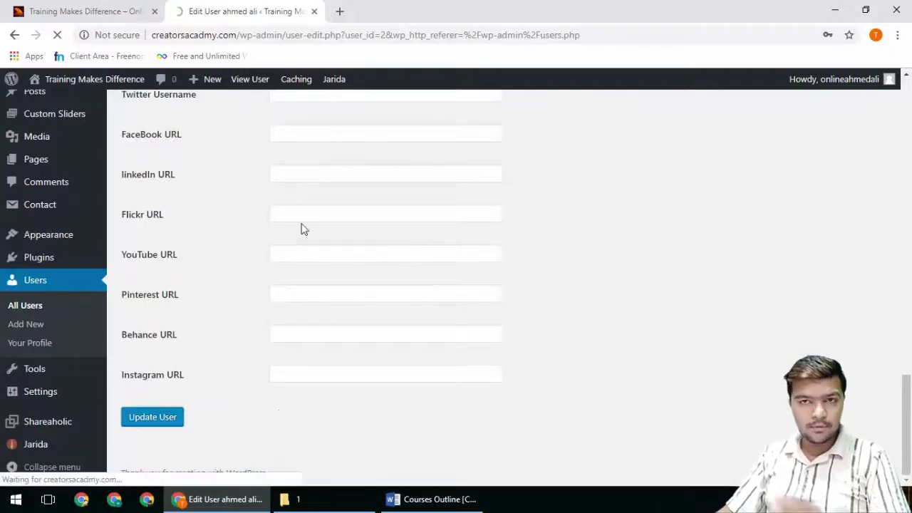
click(339, 12)
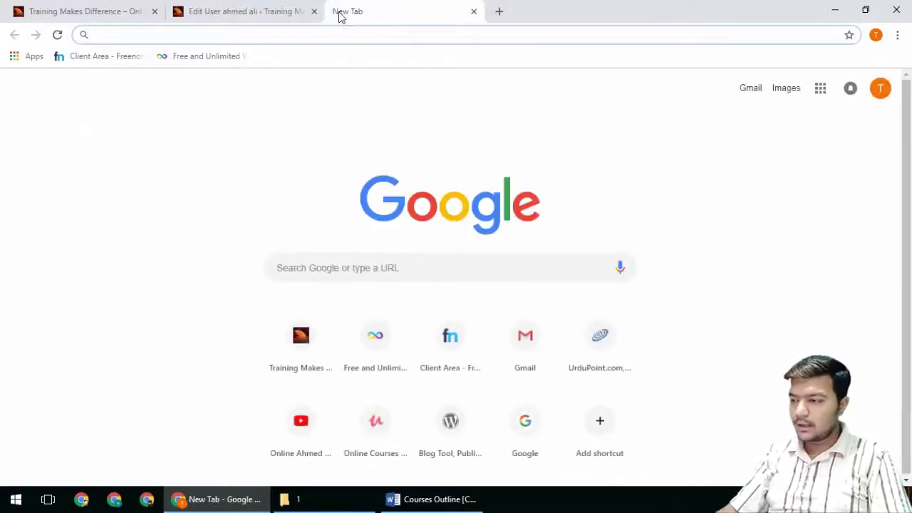
click(897, 35)
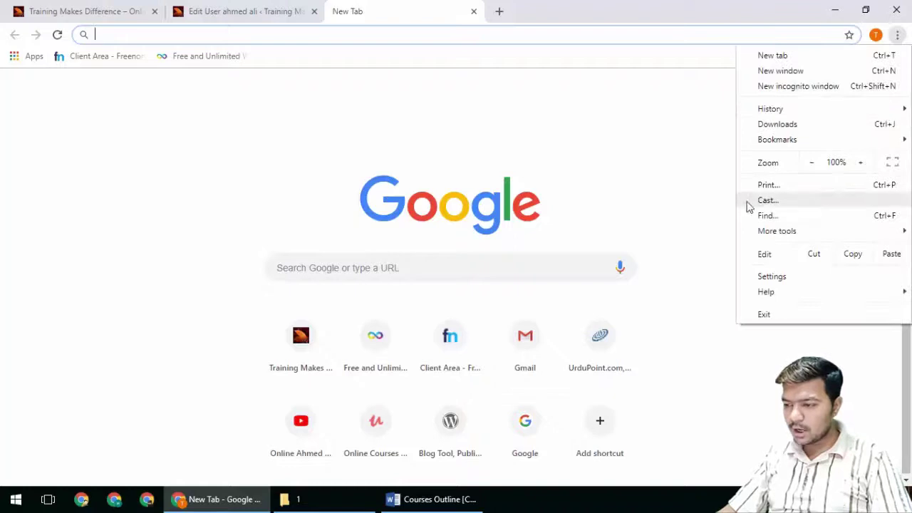
Step: In an incognito window, log into creatorsacadmy.com/wp-admin as the contributor with the saved login
click(791, 86)
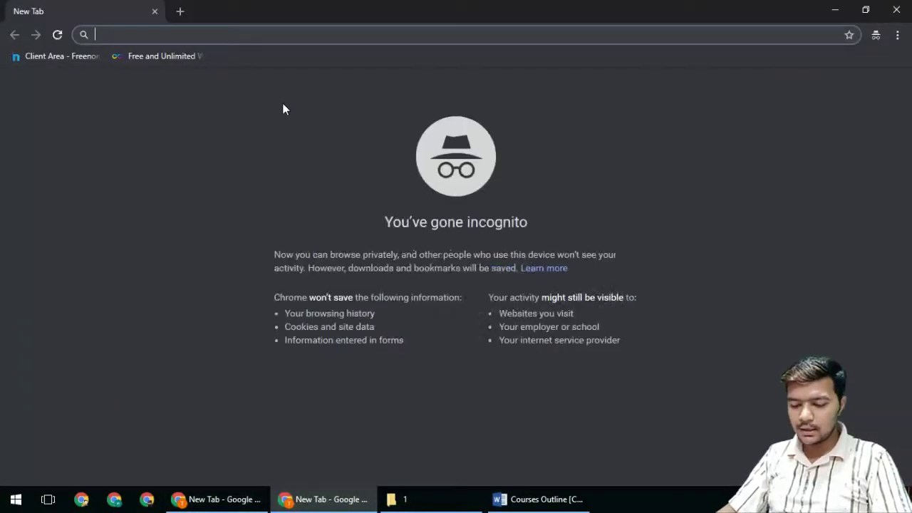
text(c)
key(Down)
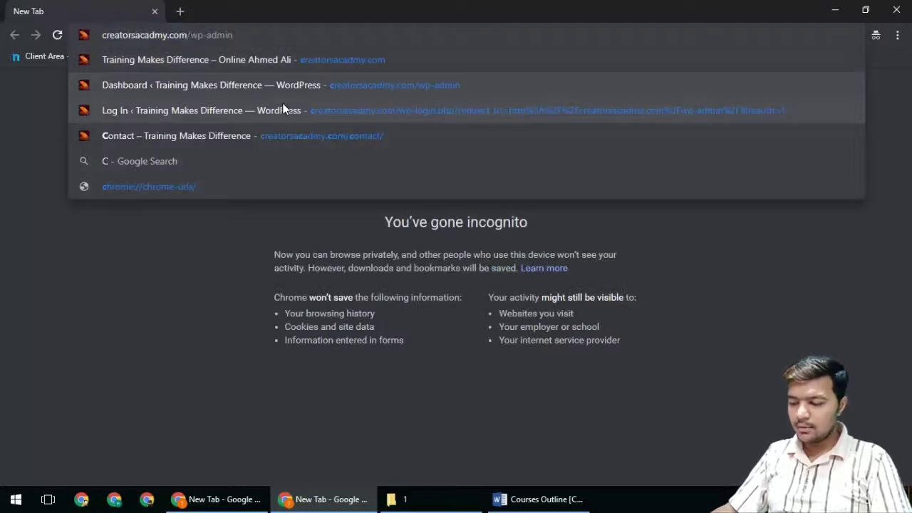
key(Return)
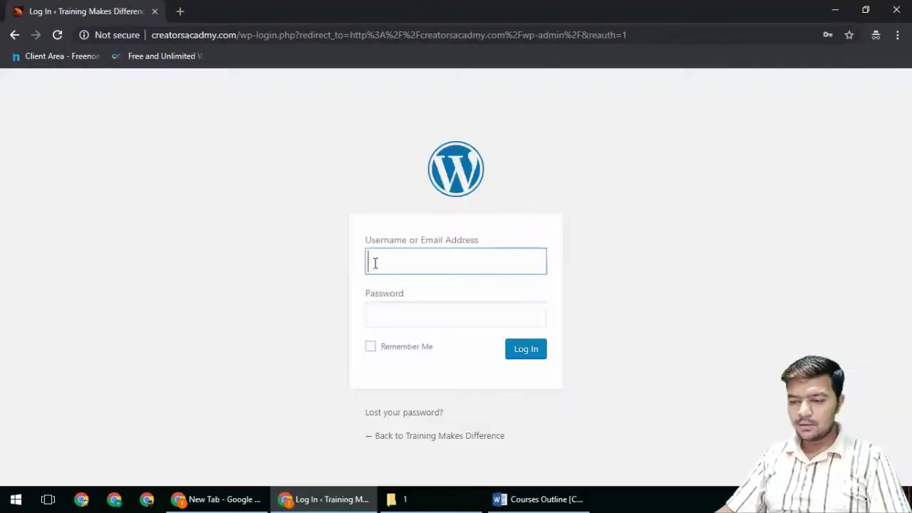
click(376, 263)
click(399, 338)
click(524, 350)
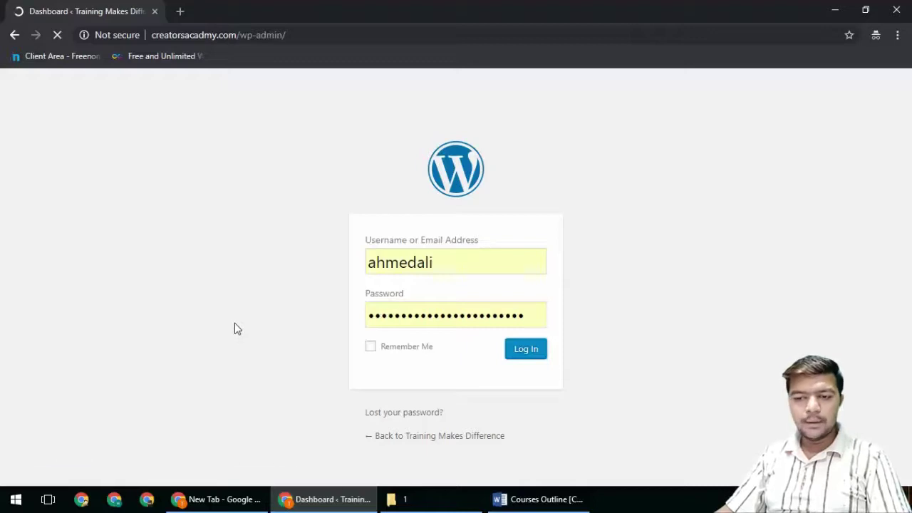
click(223, 499)
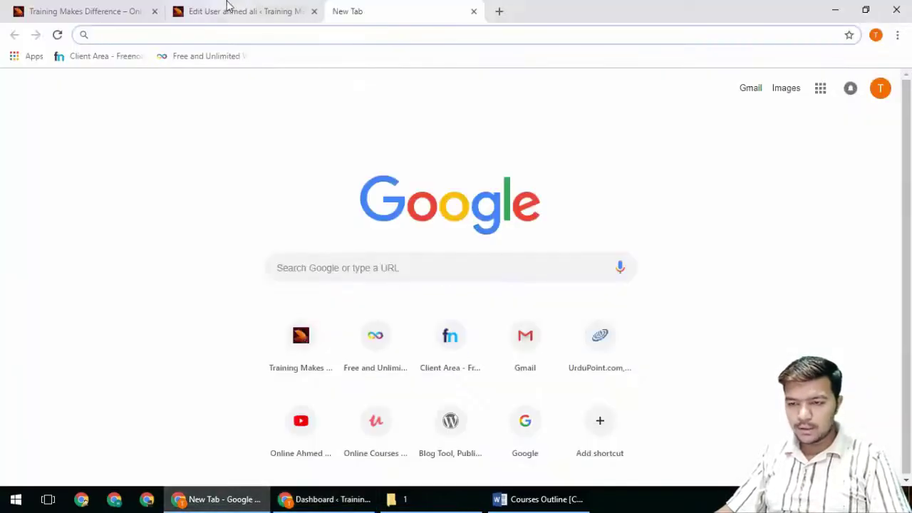
Step: Close the blank tab and open All Posts in the contributor's window
key(ctrl+w)
scroll(243, 369, down, 5)
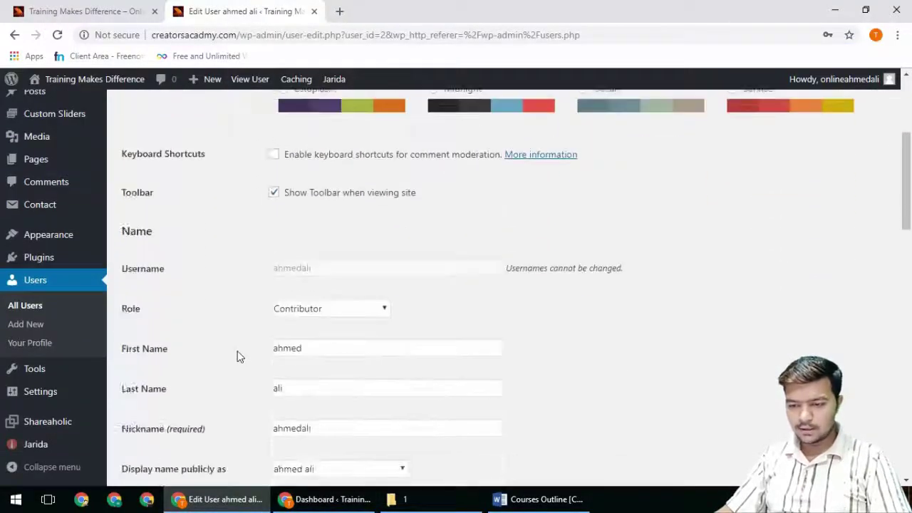
click(326, 498)
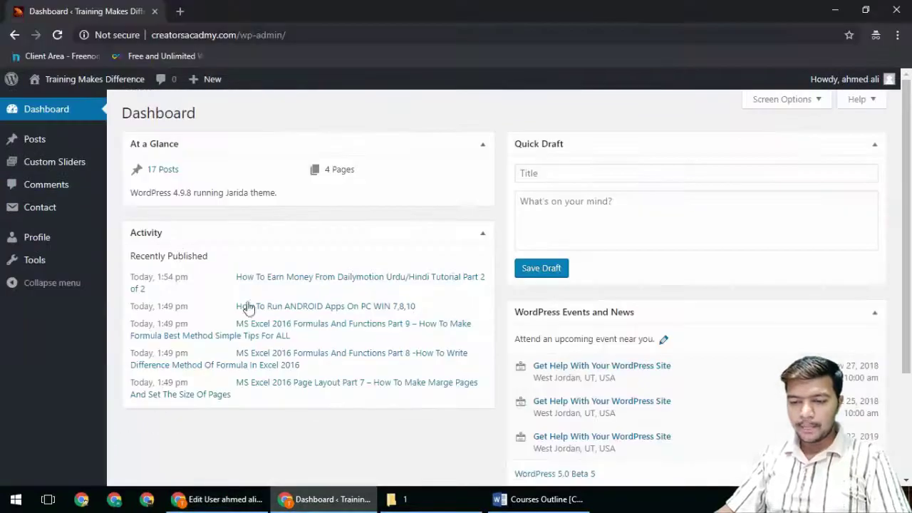
mouse_move(51, 148)
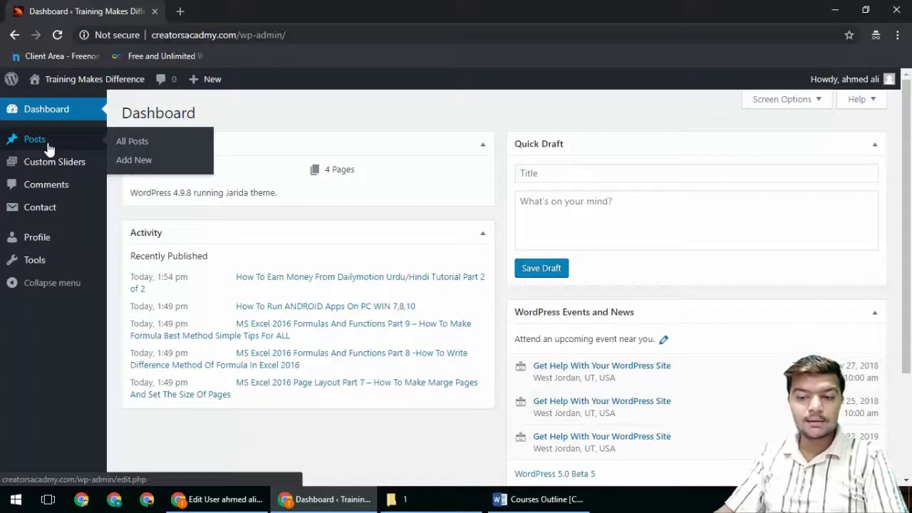
mouse_move(54, 165)
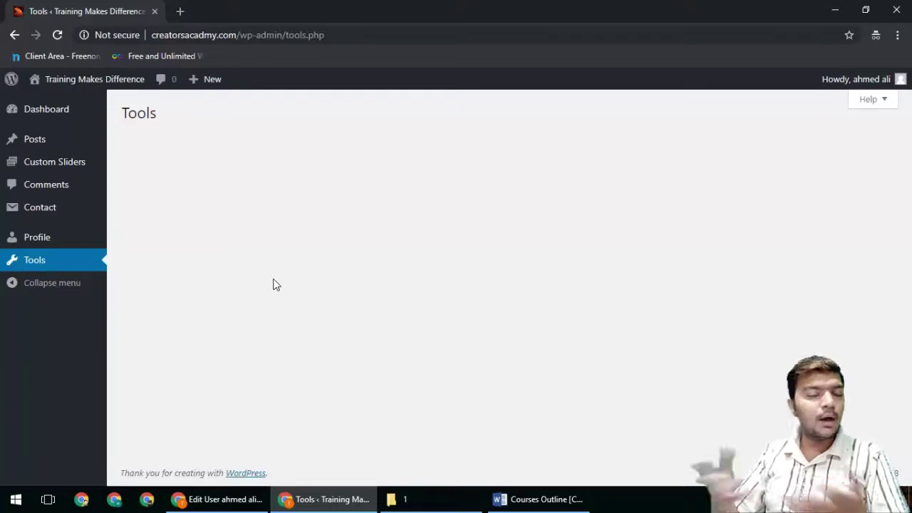
click(112, 144)
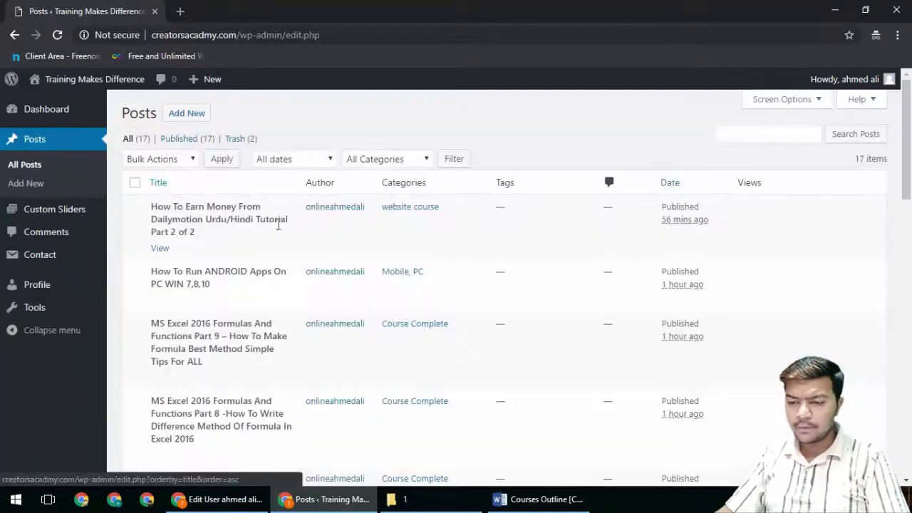
Step: Apply the Move to Trash bulk action to posts and look at the Trash
click(176, 161)
click(171, 202)
click(222, 159)
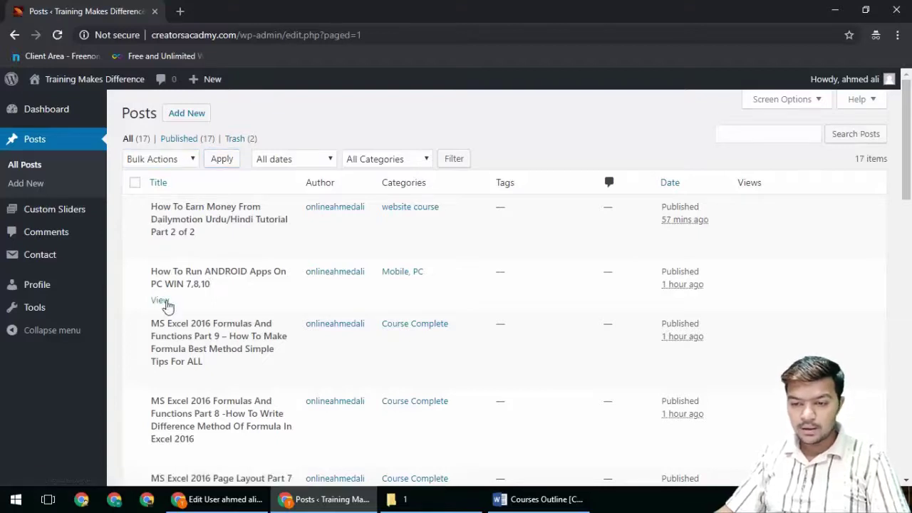
click(235, 139)
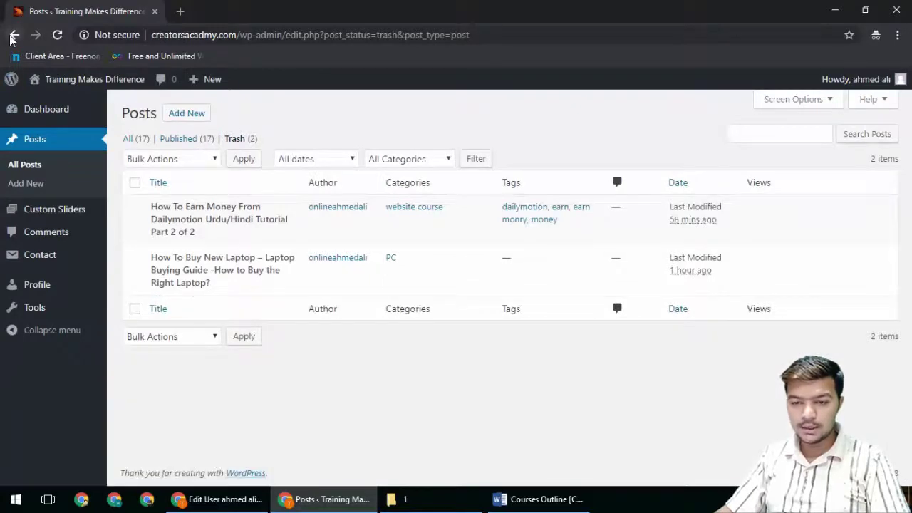
click(14, 36)
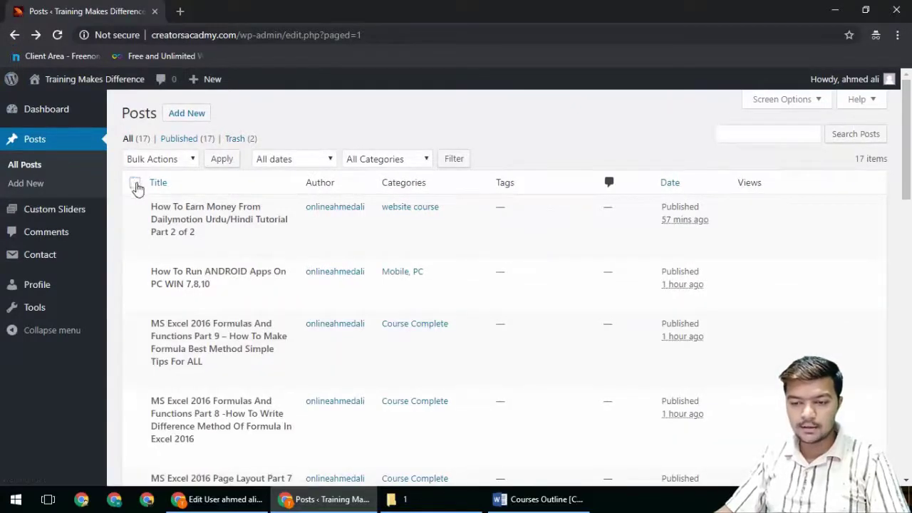
Step: View the first post, check Custom Sliders, then return to the Edit User window
scroll(203, 298, down, 10)
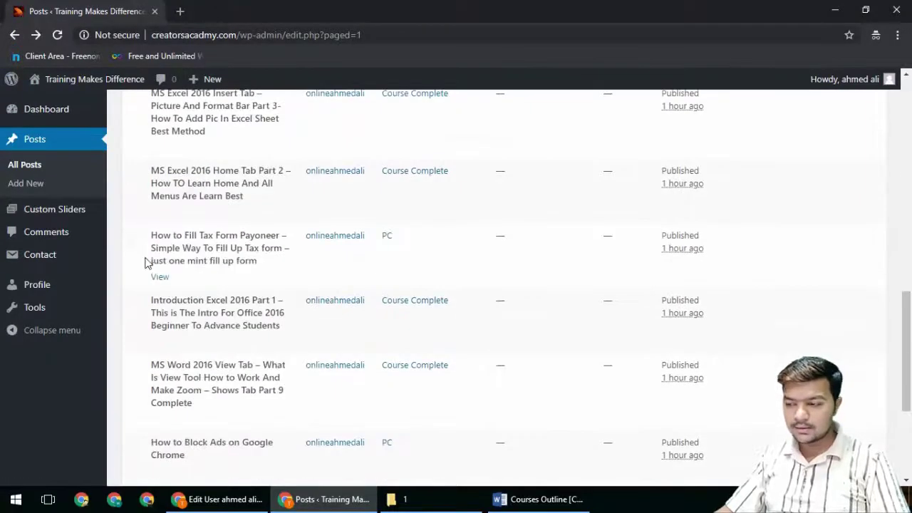
scroll(146, 262, up, 10)
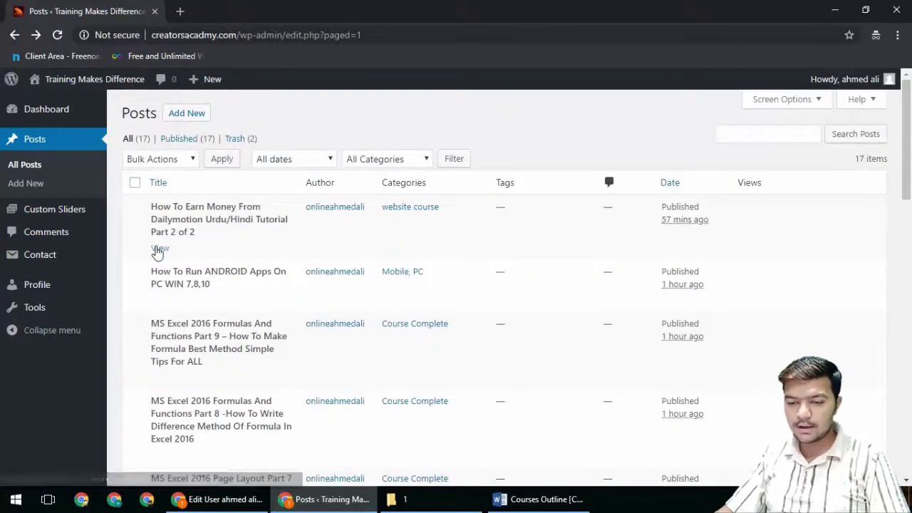
click(160, 248)
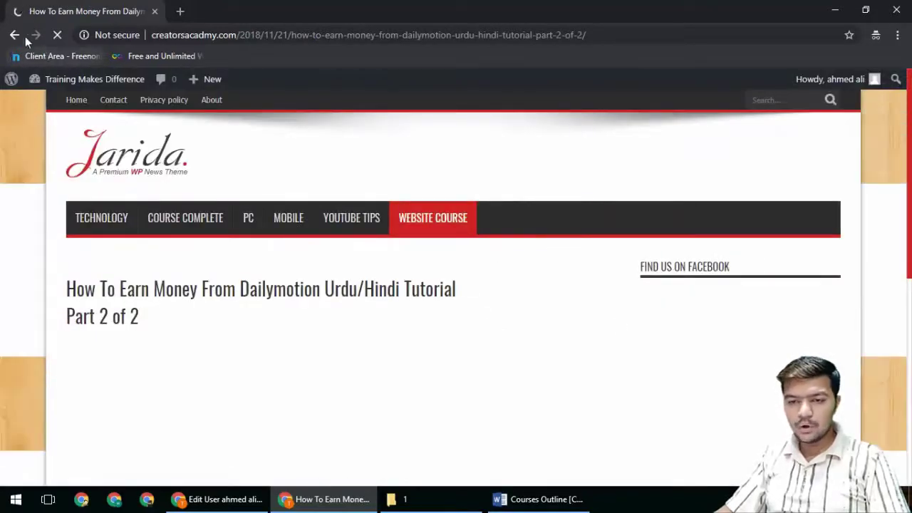
click(14, 35)
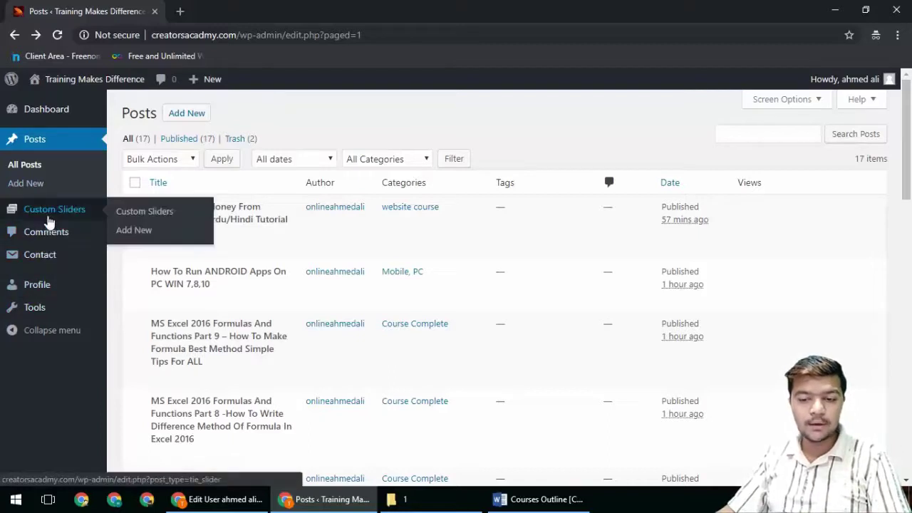
click(49, 221)
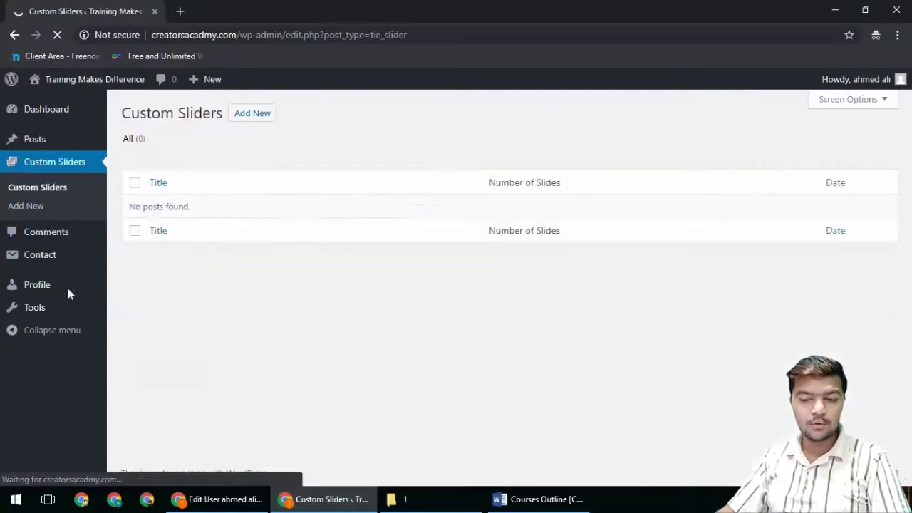
click(33, 142)
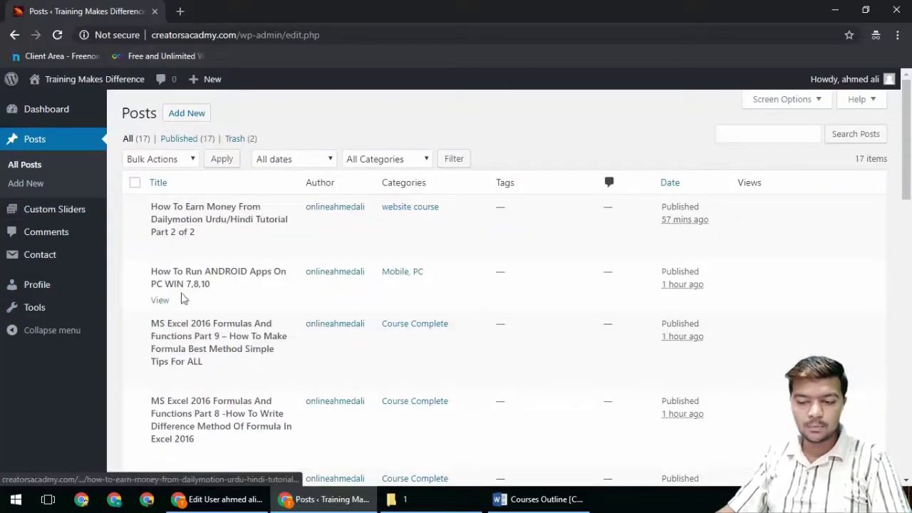
key(alt+Tab)
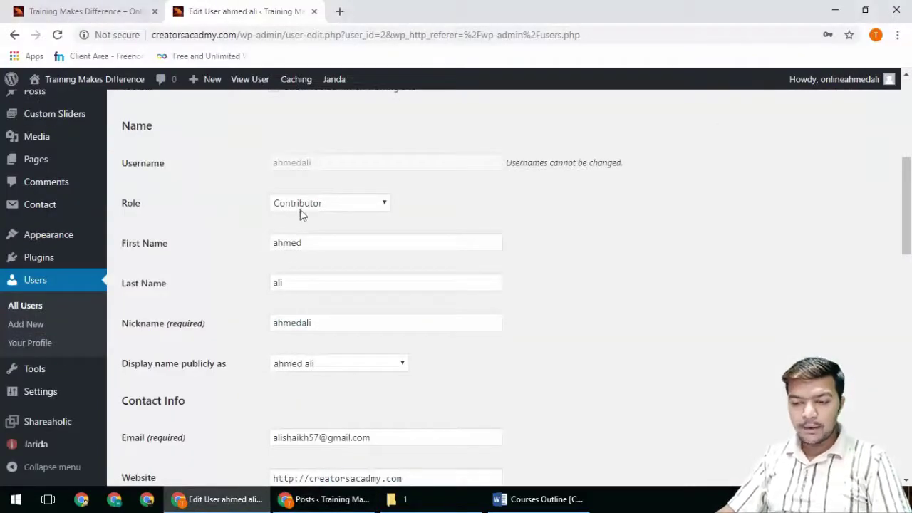
Step: Change the second user's role from Contributor to Author and update the user
click(300, 210)
click(306, 247)
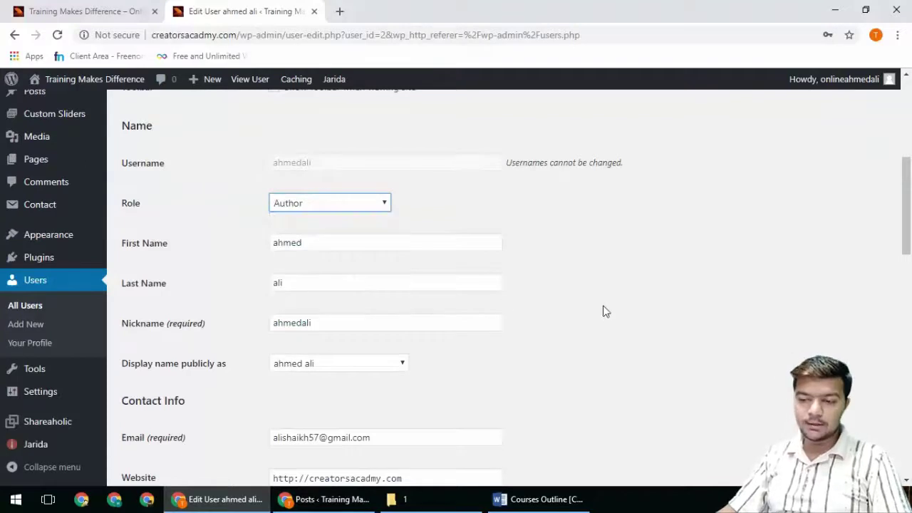
scroll(492, 363, down, 20)
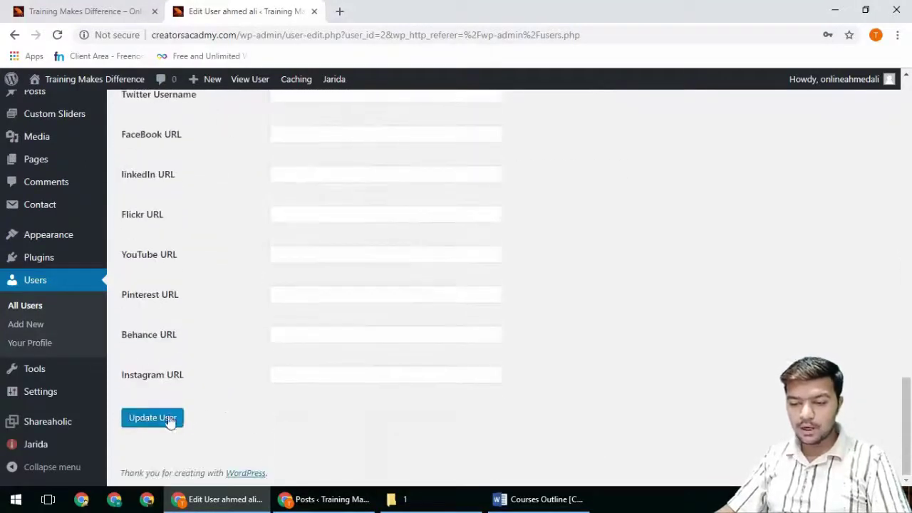
click(170, 421)
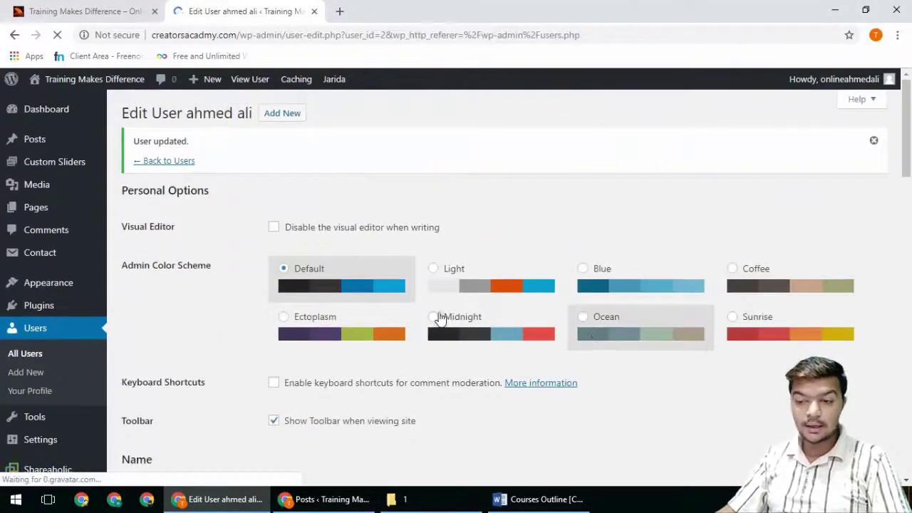
Step: Look over the Dashboard and Posts list as the new Author, then return to Edit User
click(335, 503)
click(62, 111)
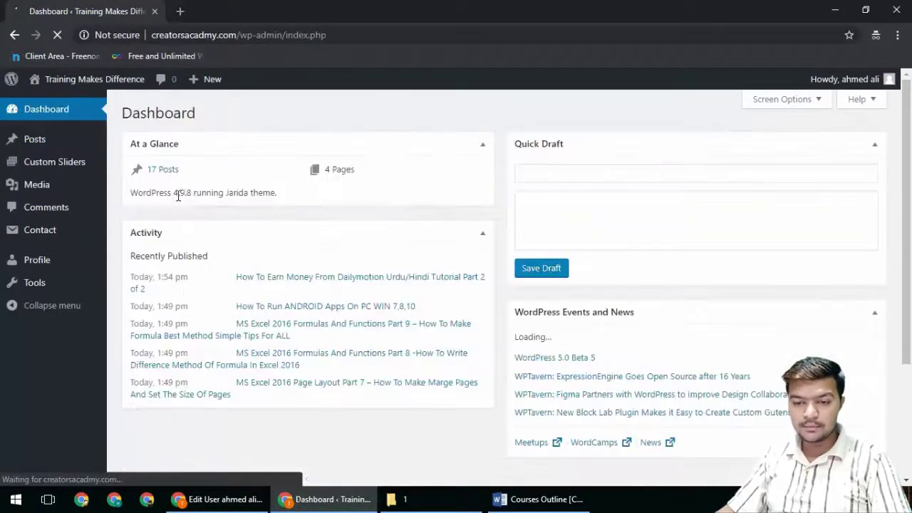
mouse_move(54, 194)
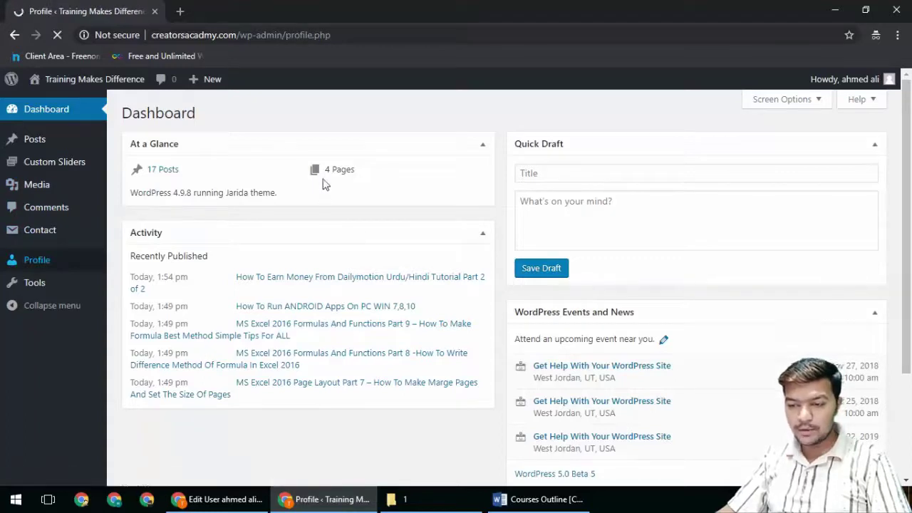
scroll(335, 314, down, 5)
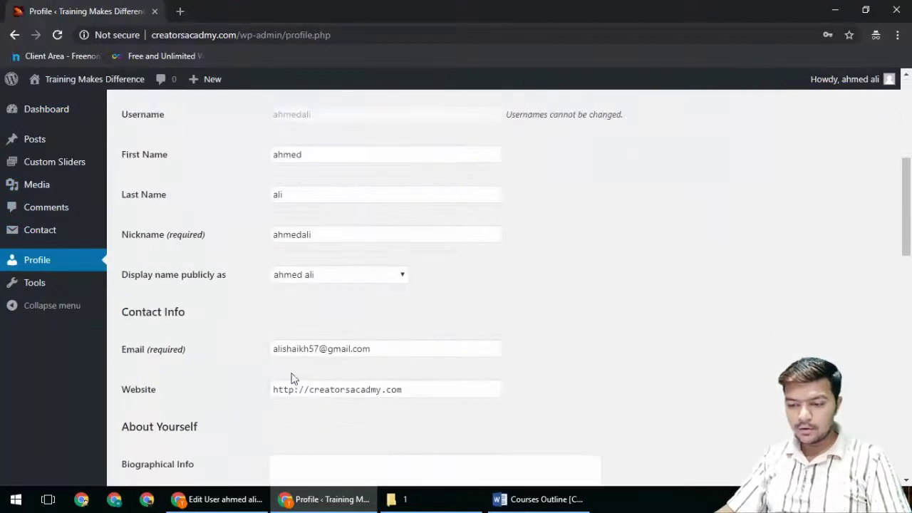
scroll(285, 367, down, 13)
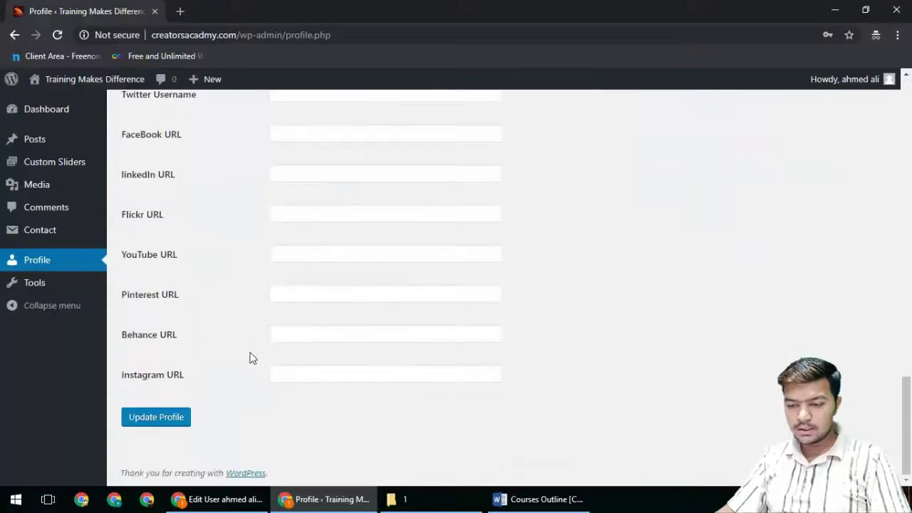
scroll(250, 354, up, 12)
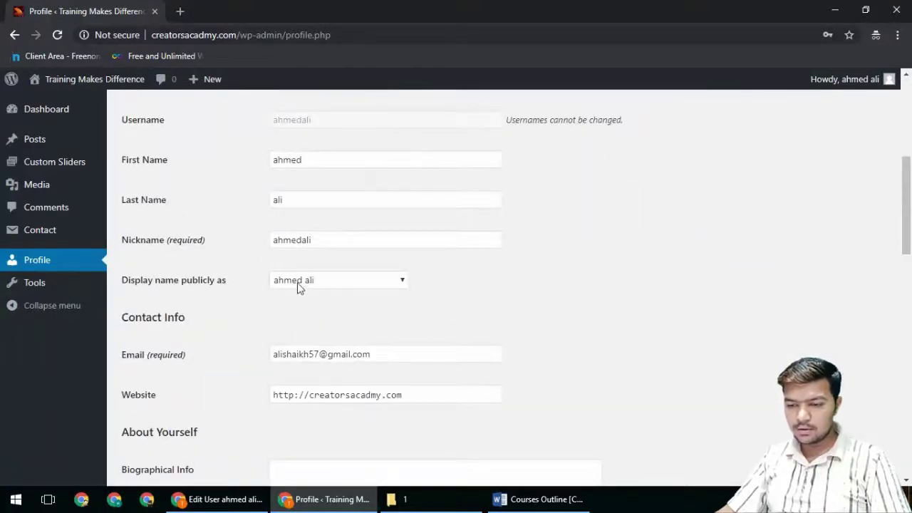
scroll(243, 243, up, 3)
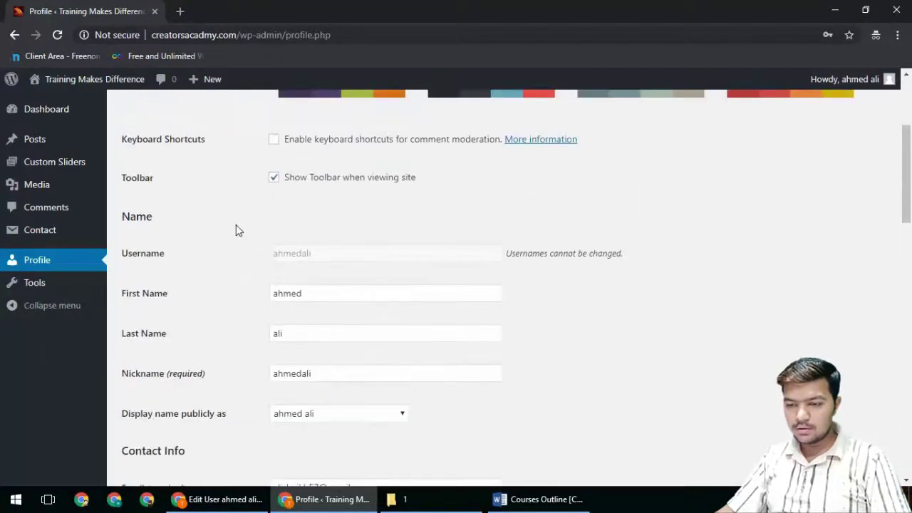
scroll(237, 228, up, 2)
scroll(237, 228, down, 6)
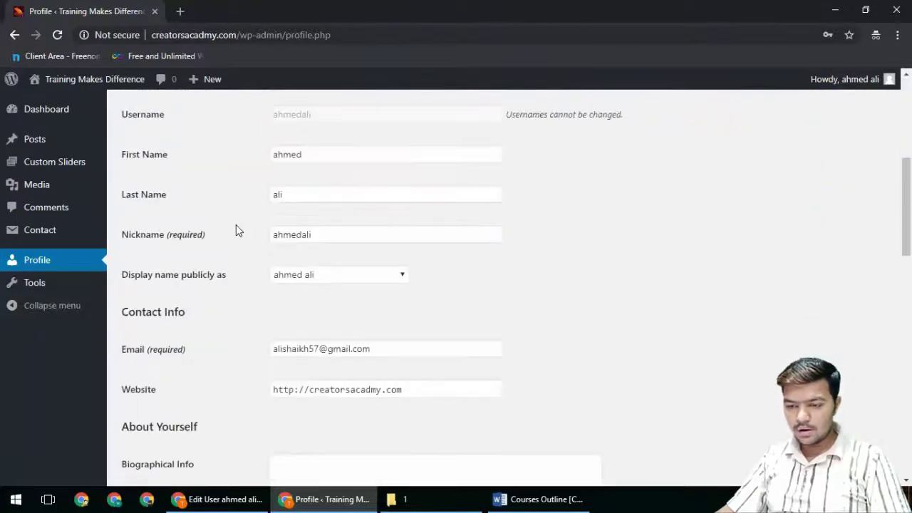
scroll(238, 230, down, 6)
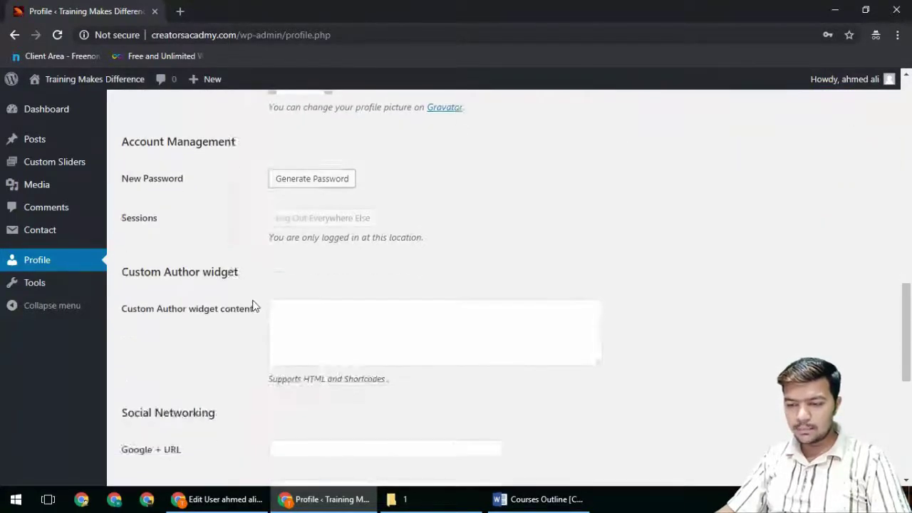
scroll(252, 306, up, 6)
scroll(251, 302, up, 5)
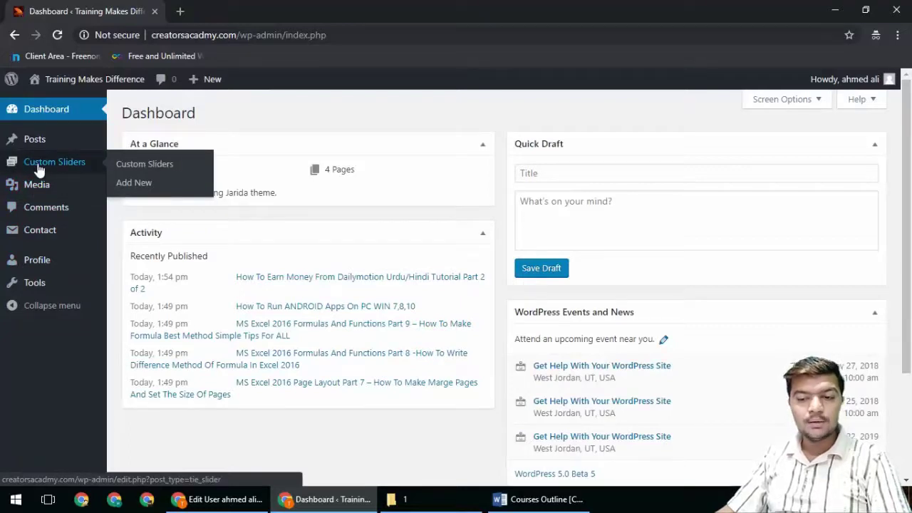
click(39, 142)
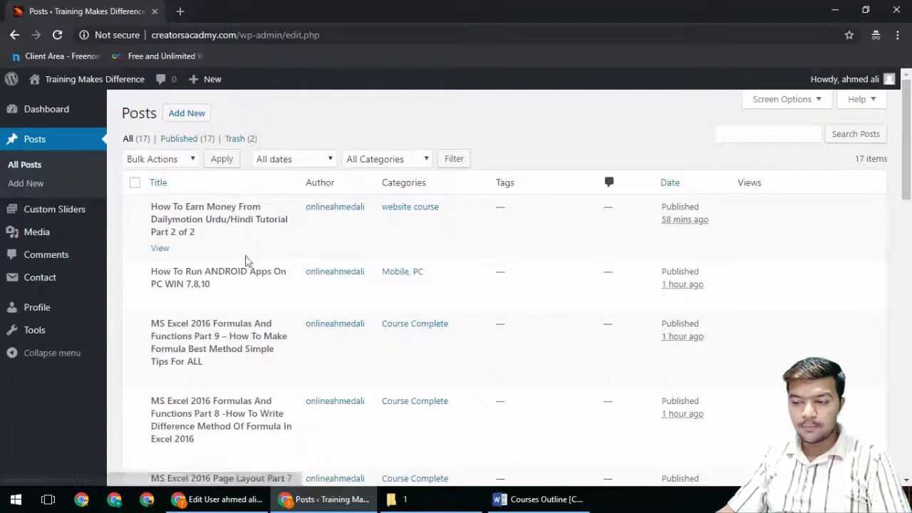
click(217, 499)
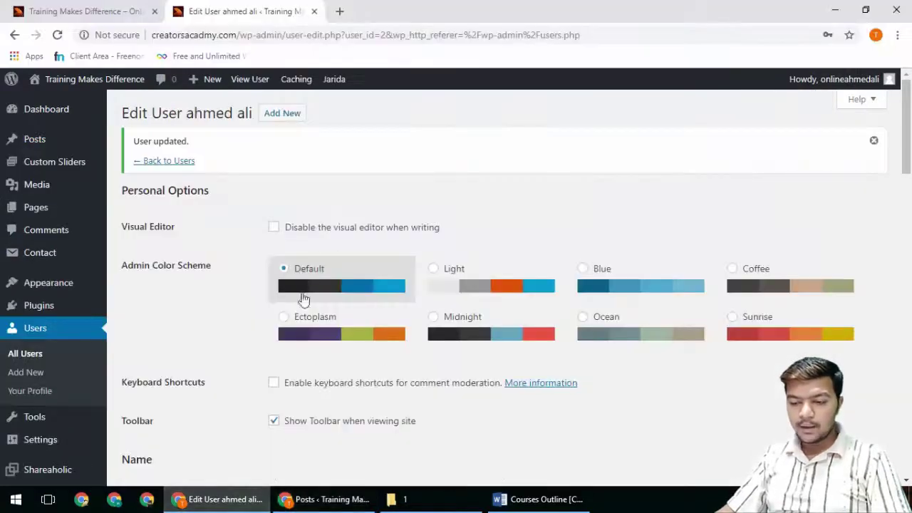
Step: Change the second user's role to Editor and save the user
scroll(304, 298, down, 6)
scroll(305, 299, up, 2)
click(303, 203)
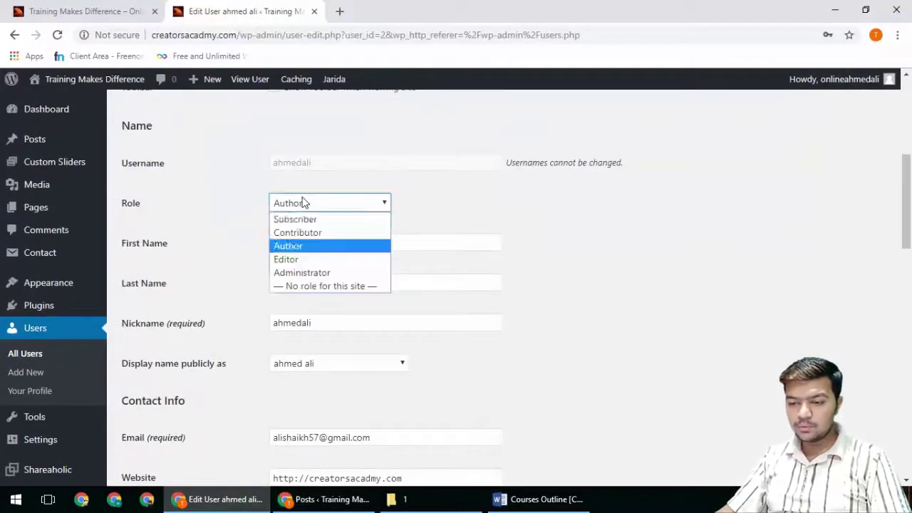
click(301, 262)
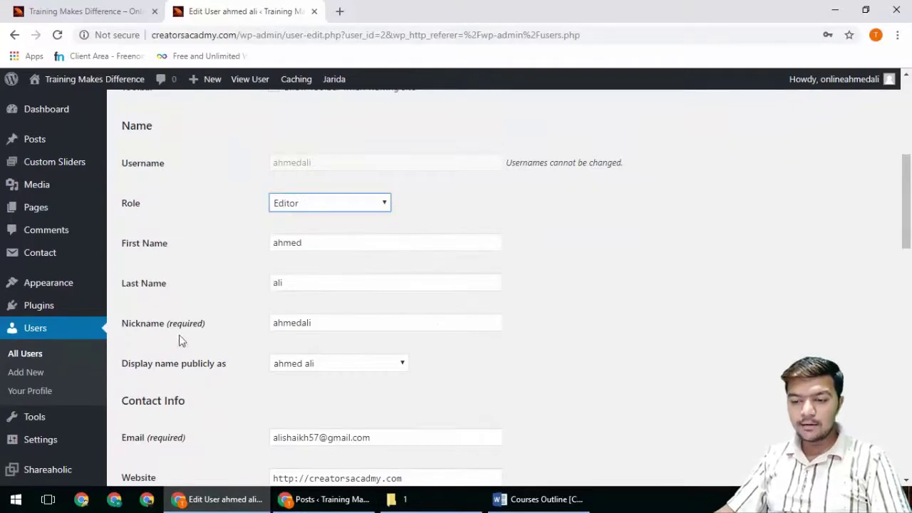
scroll(174, 341, down, 15)
click(151, 425)
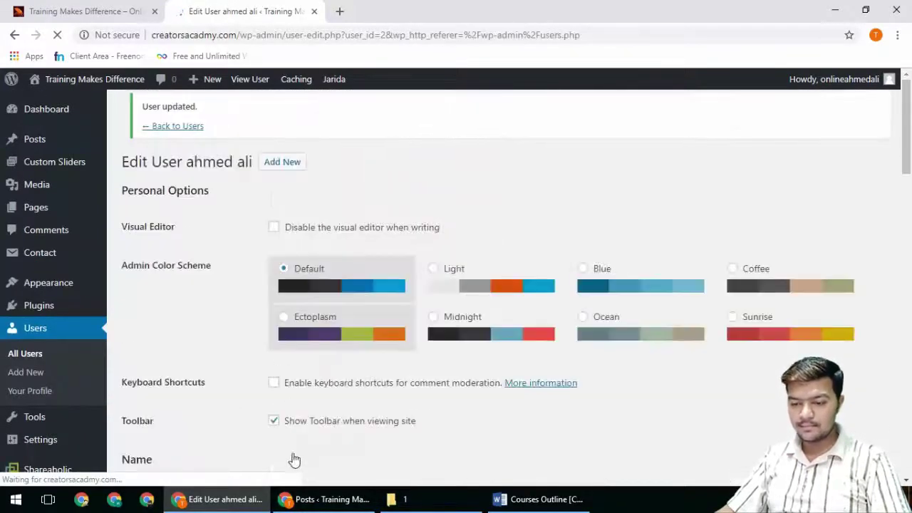
Step: View the Dashboard and the Posts list in the Editor user's window
click(326, 499)
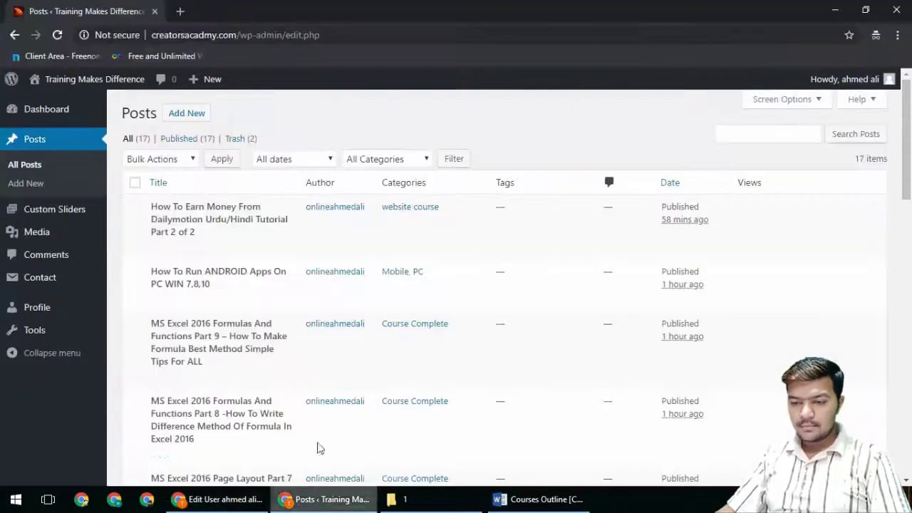
click(57, 110)
mouse_move(55, 238)
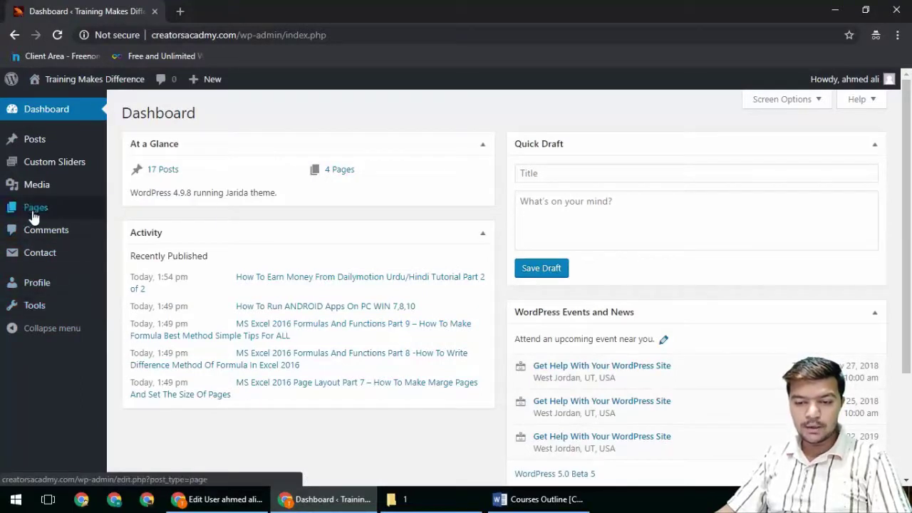
mouse_move(33, 216)
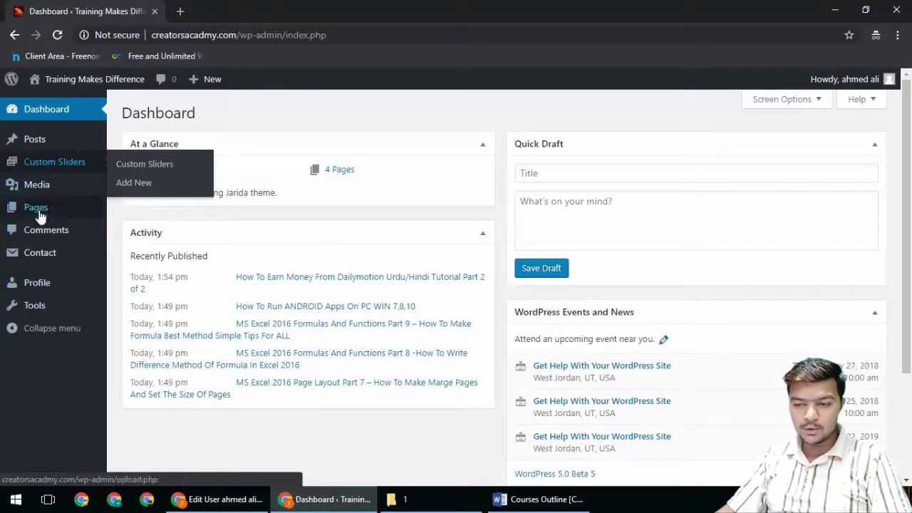
click(35, 141)
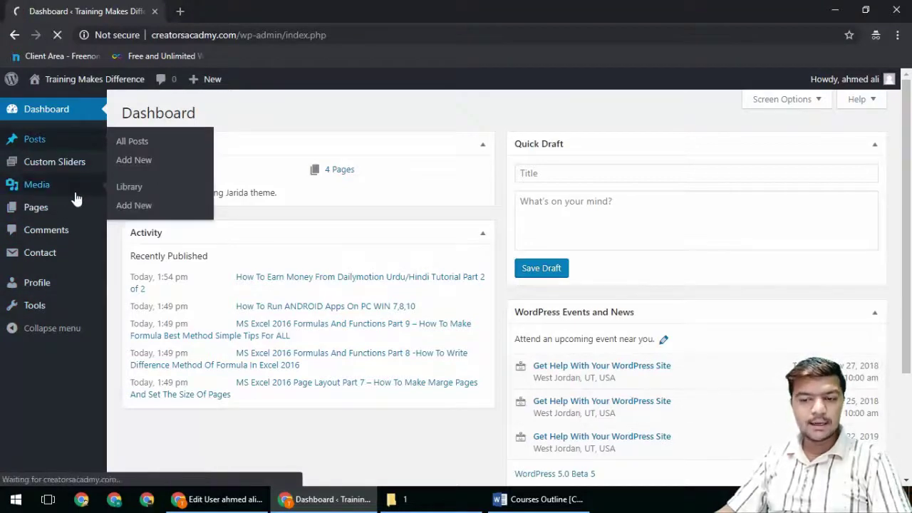
Step: Trash the first post with Bulk Actions > Move to Trash, then visit Pages and the Media Library
click(135, 208)
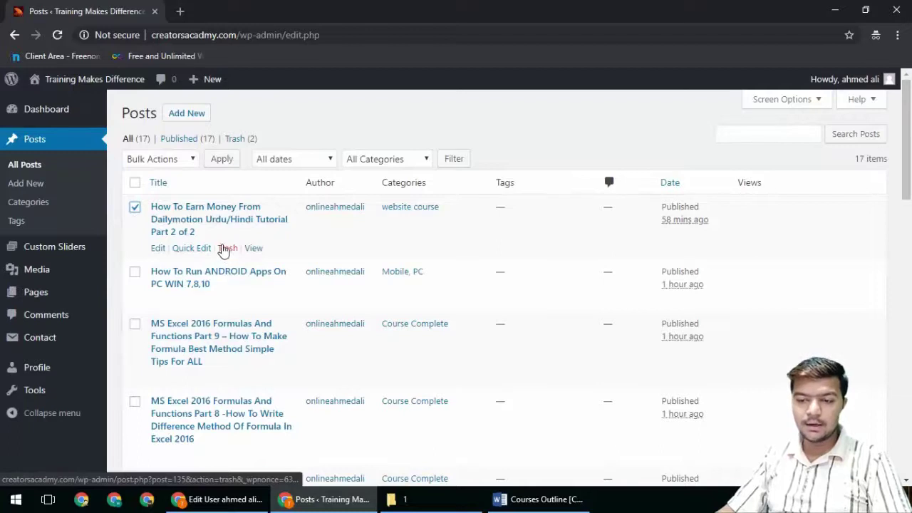
click(152, 163)
click(114, 174)
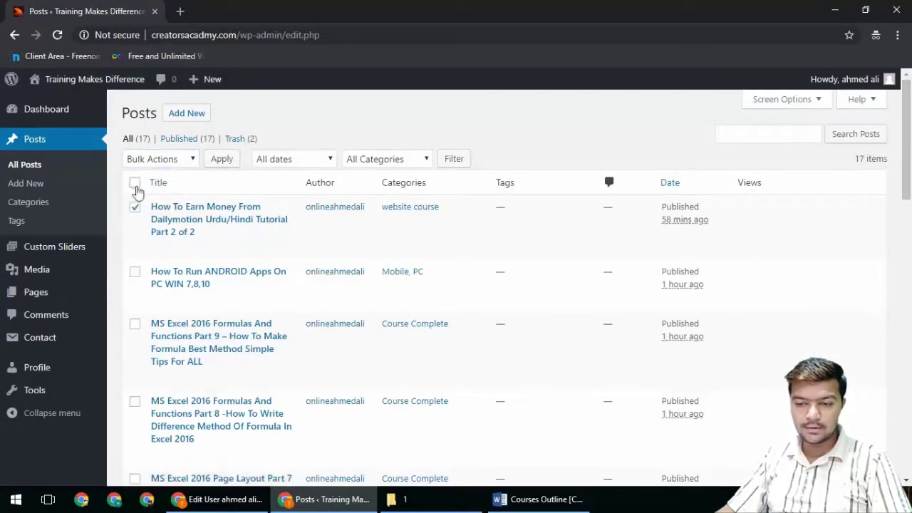
click(150, 164)
click(149, 202)
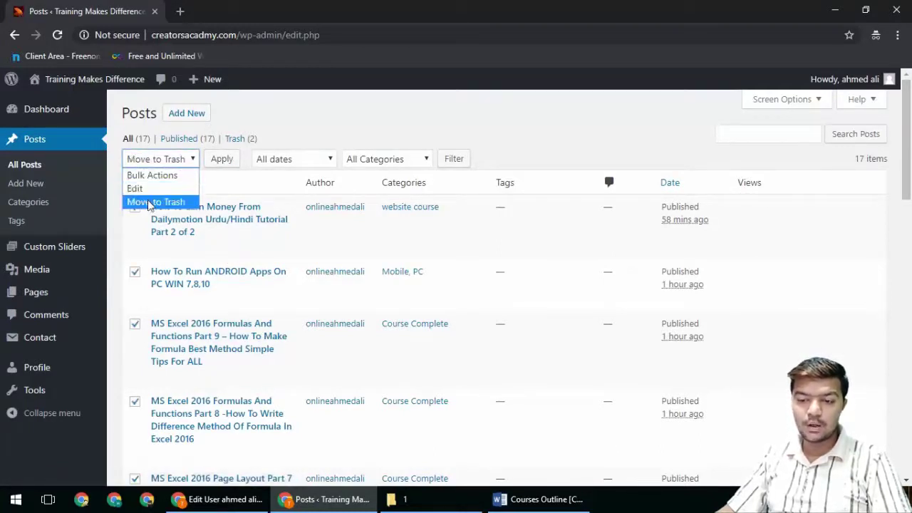
click(208, 163)
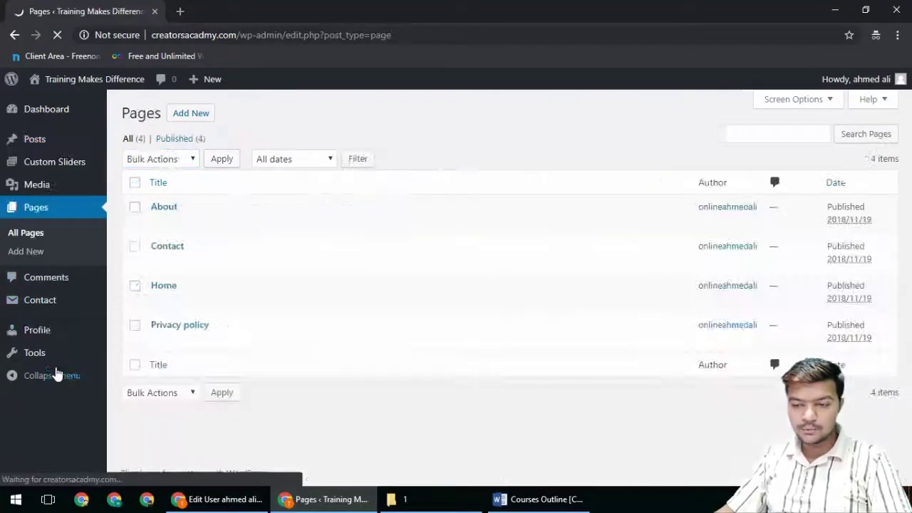
click(26, 206)
click(30, 191)
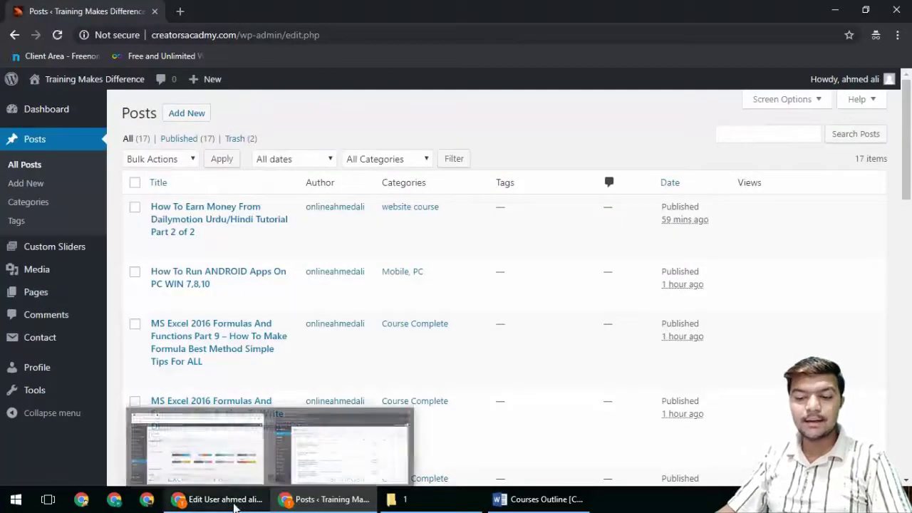
Step: Set the second user's role to Administrator and update the user
click(221, 499)
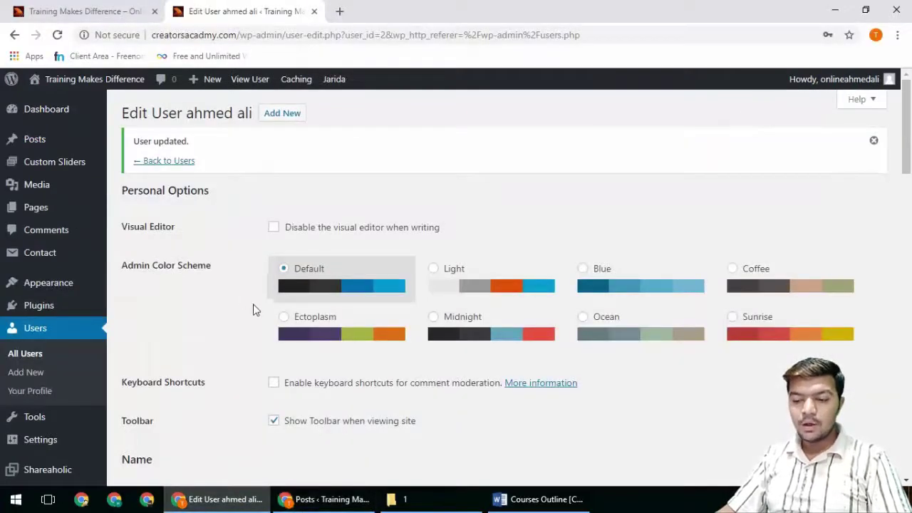
scroll(254, 307, down, 5)
click(318, 206)
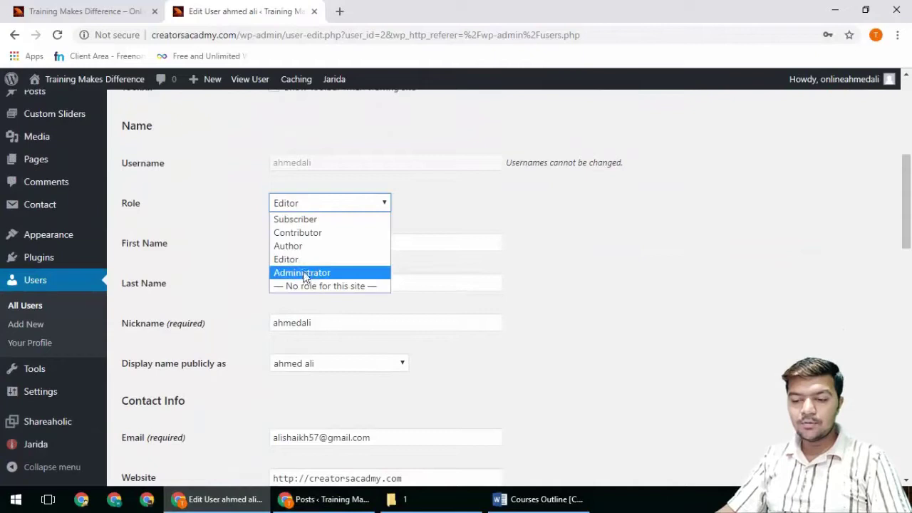
click(305, 273)
click(280, 207)
click(305, 285)
click(325, 214)
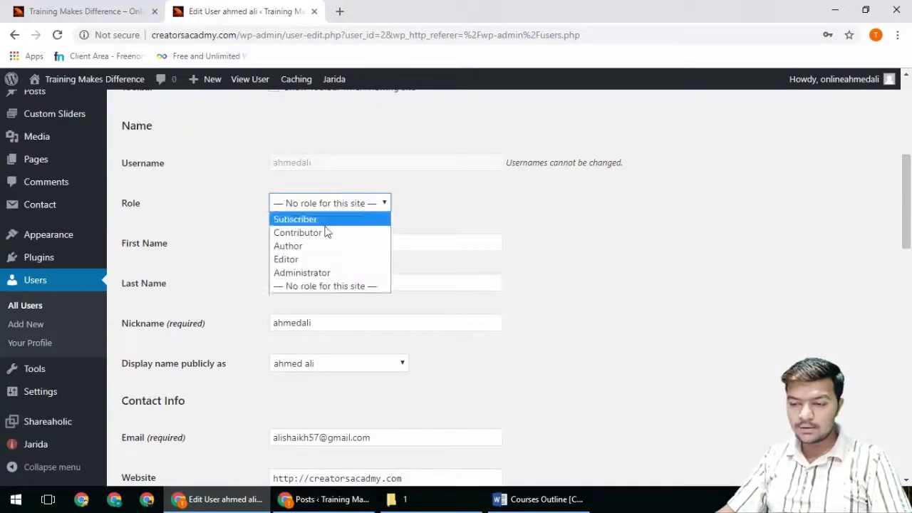
click(278, 272)
scroll(211, 286, down, 15)
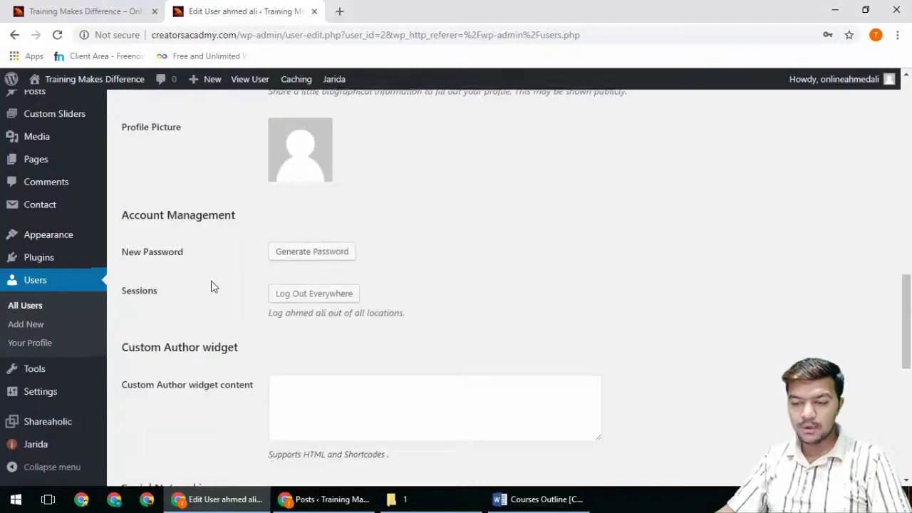
click(168, 426)
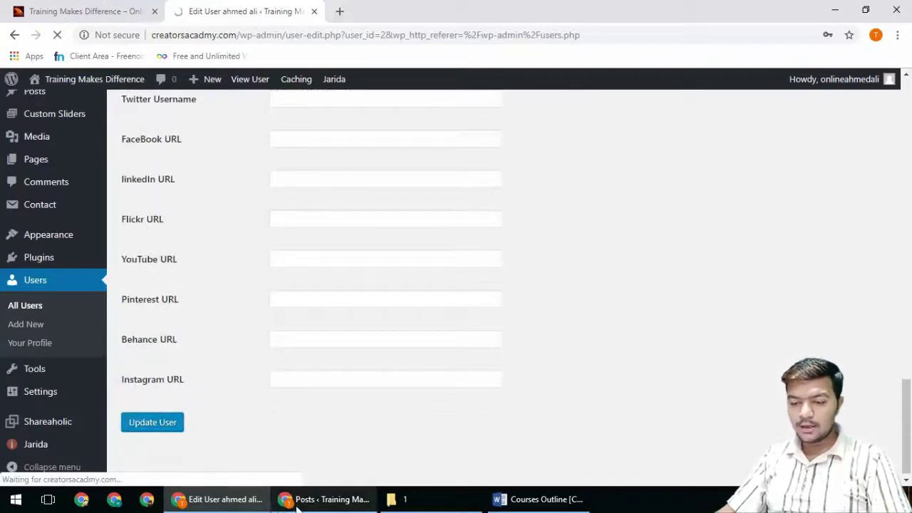
Step: Confirm in Users > All Users that both accounts are administrators, then close the extra browser window
click(303, 501)
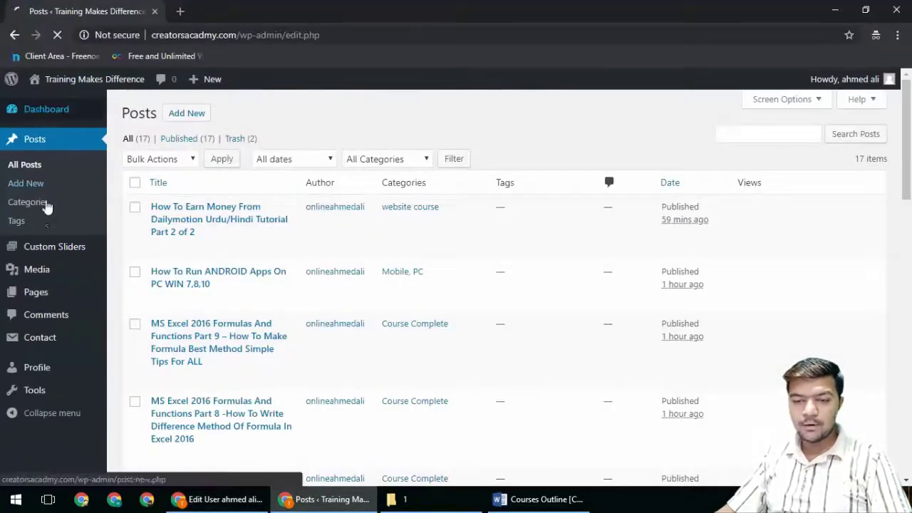
click(53, 113)
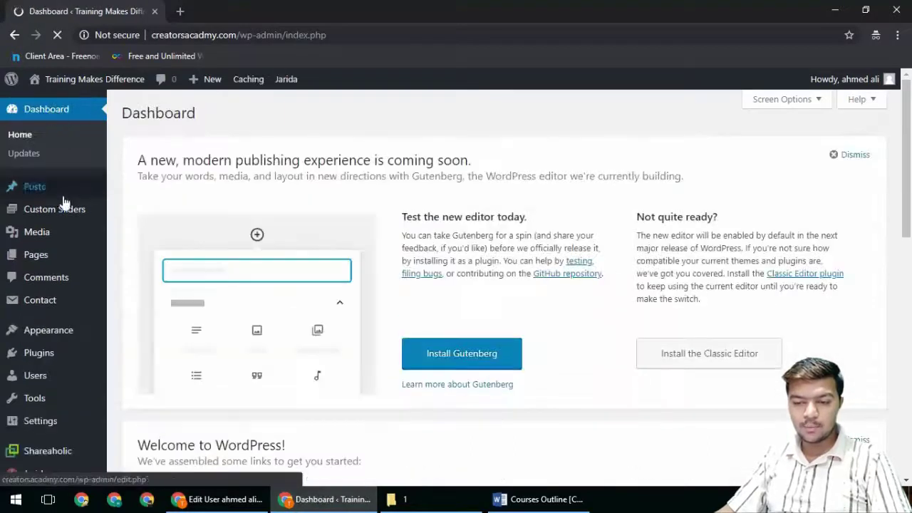
scroll(56, 321, down, 2)
scroll(51, 401, down, 1)
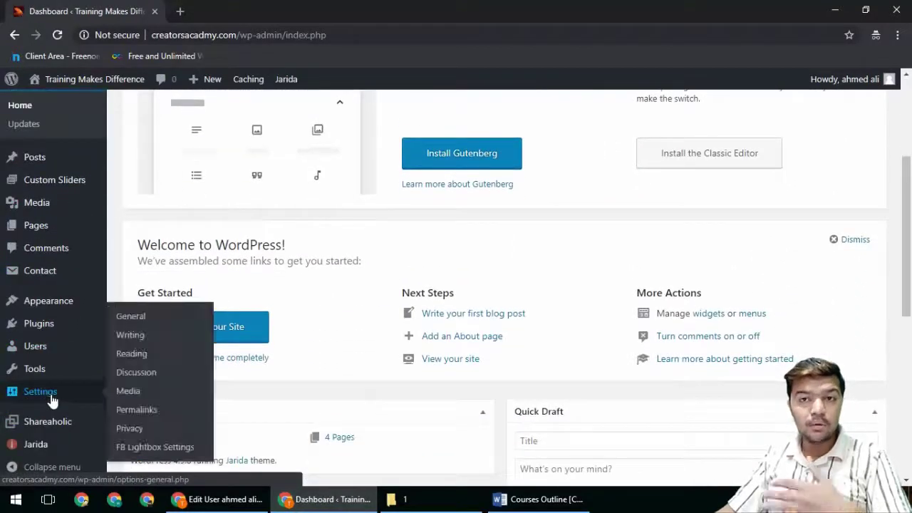
mouse_move(51, 376)
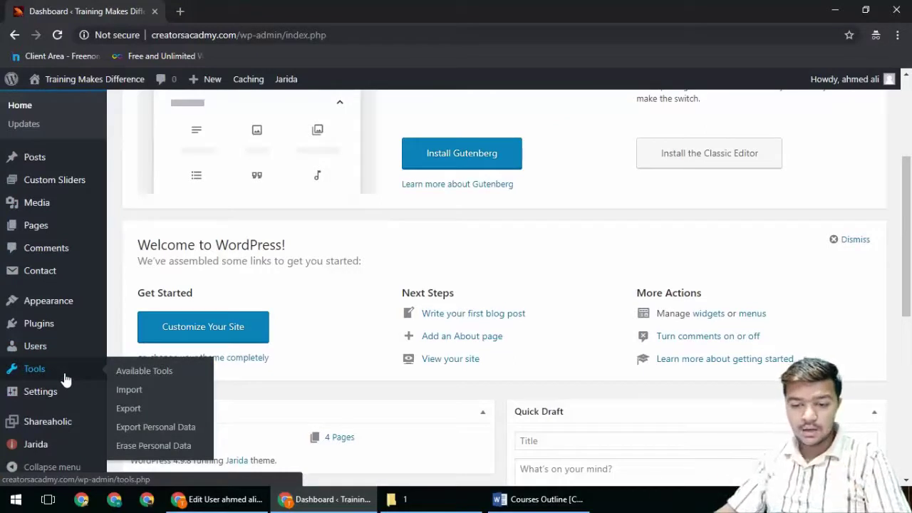
mouse_move(26, 352)
click(141, 353)
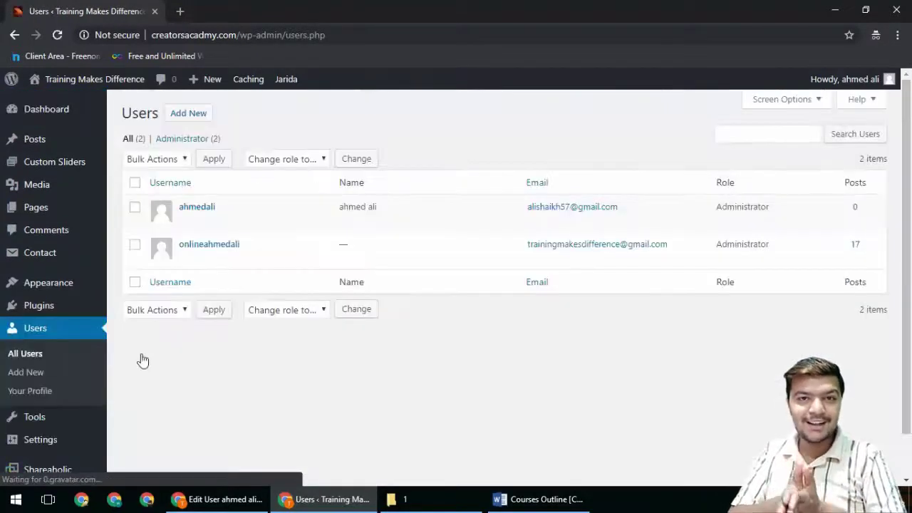
mouse_move(142, 257)
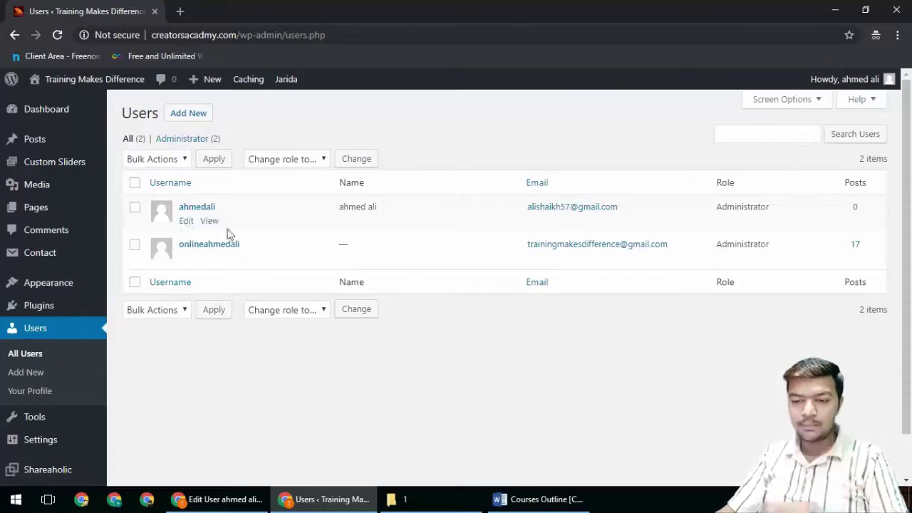
key(alt+F4)
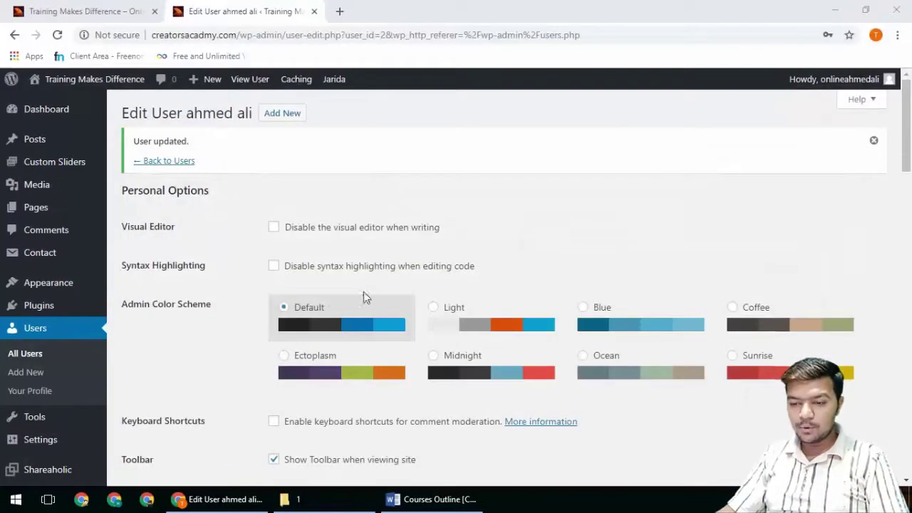
Step: Delete the extra user, attributing all its content to the remaining administrator account
click(27, 331)
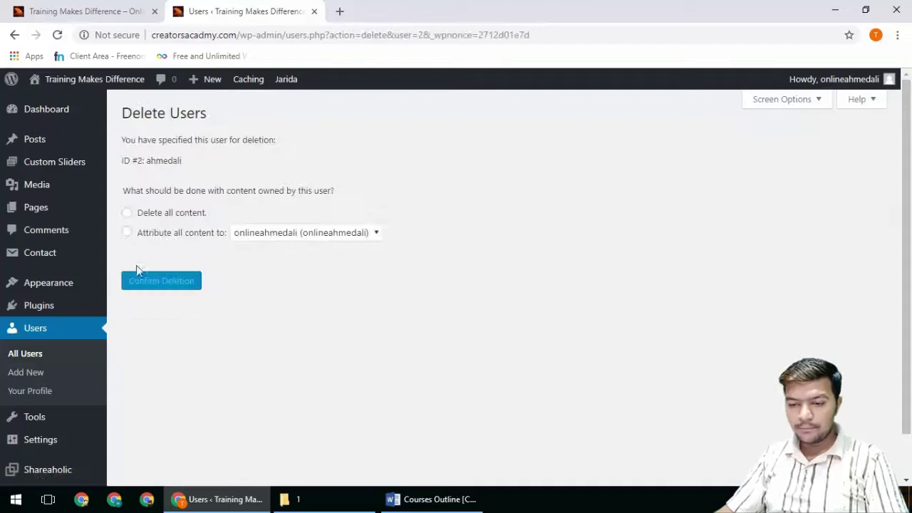
click(127, 233)
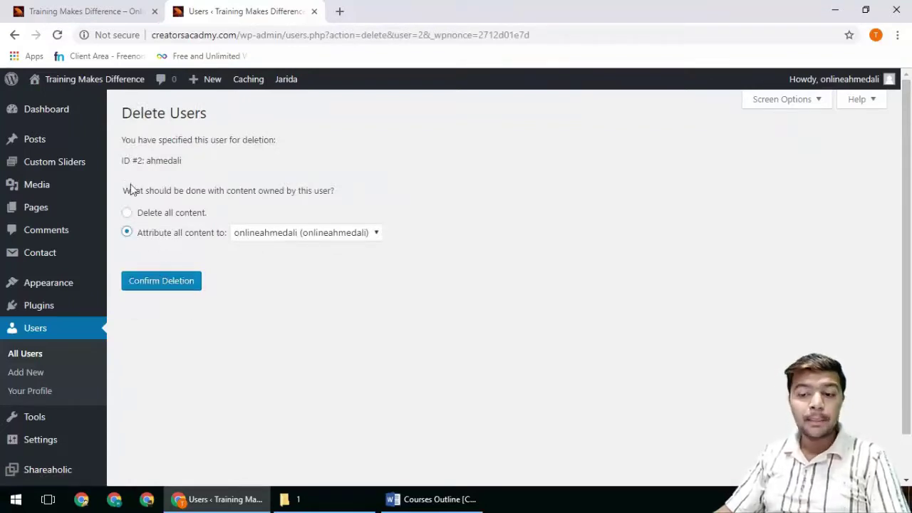
click(128, 233)
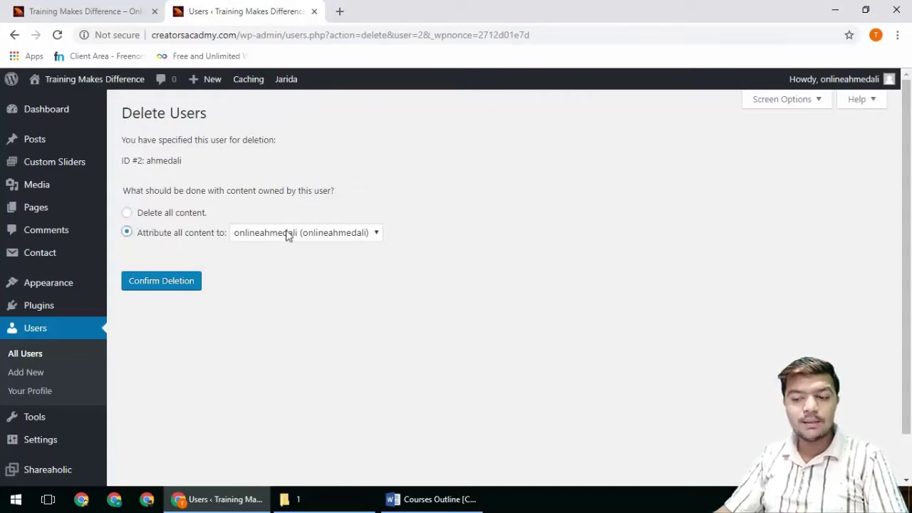
click(297, 235)
click(302, 249)
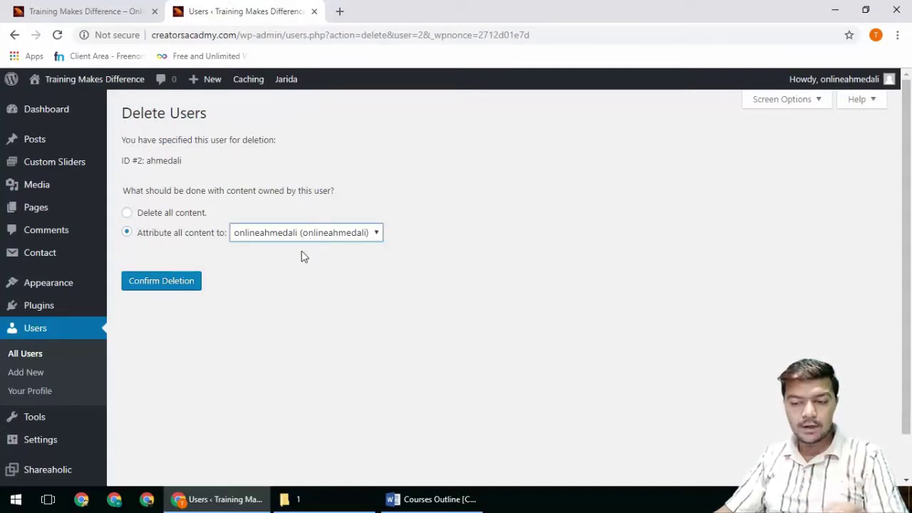
click(184, 283)
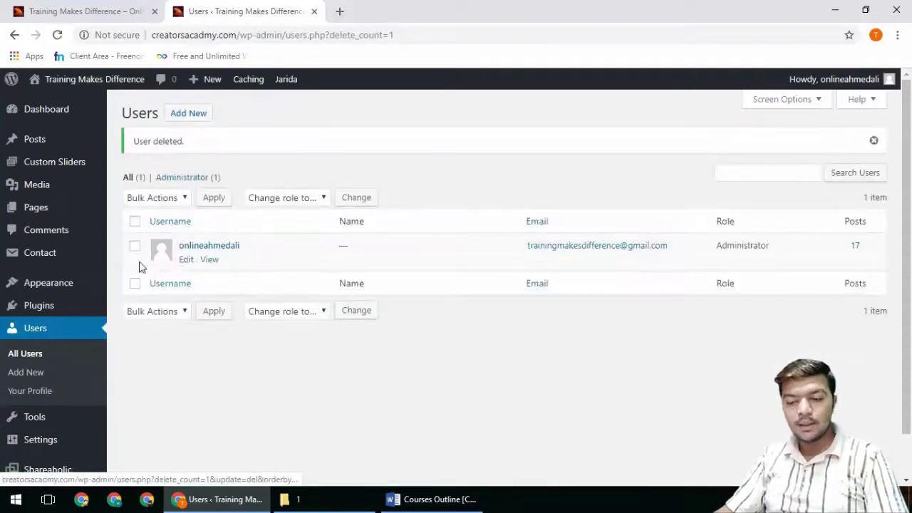
click(185, 261)
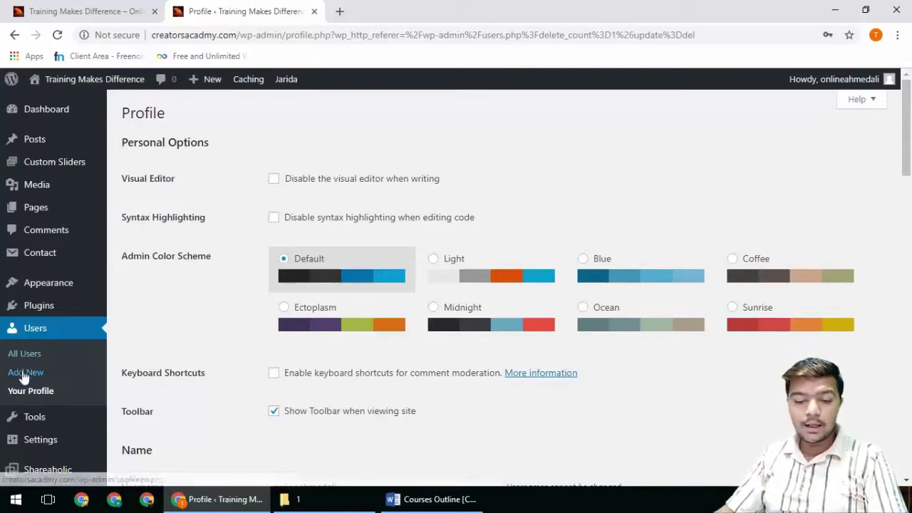
Step: Enter the administrator's first and last name in the profile
scroll(239, 270, down, 1)
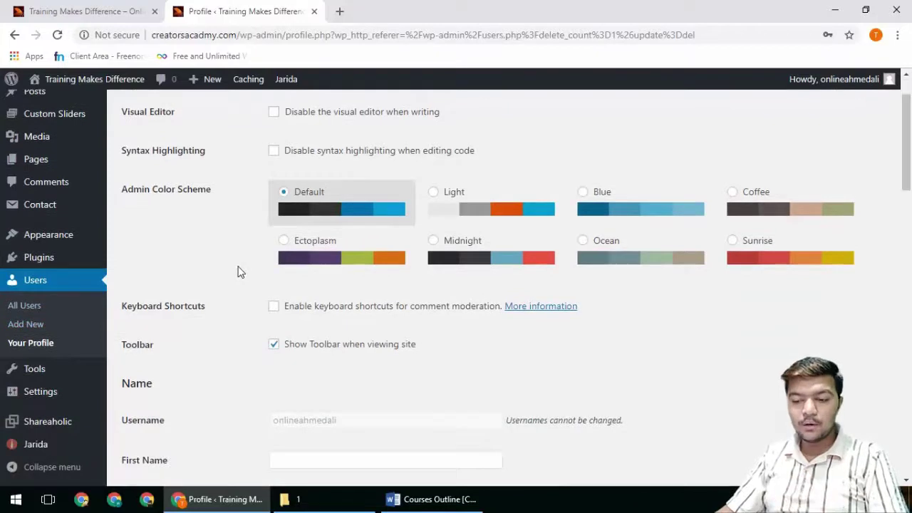
scroll(239, 271, down, 2)
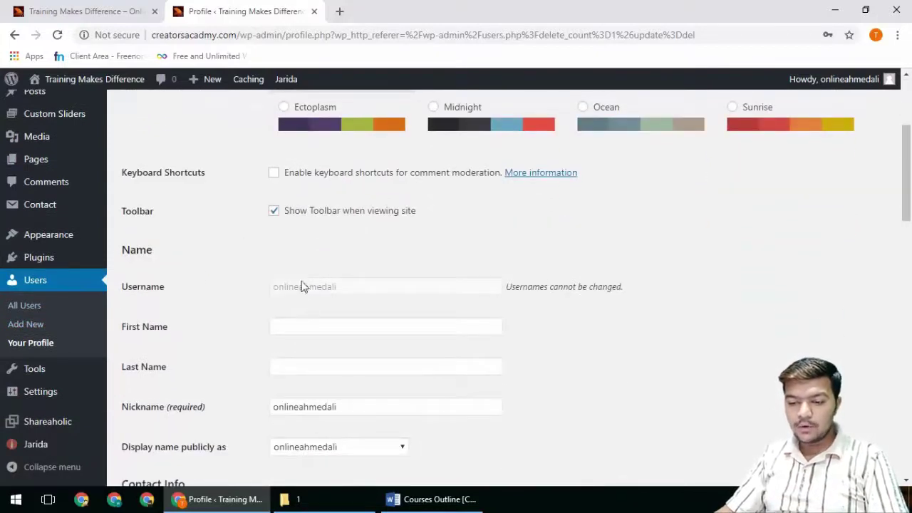
click(290, 325)
text(AHME)
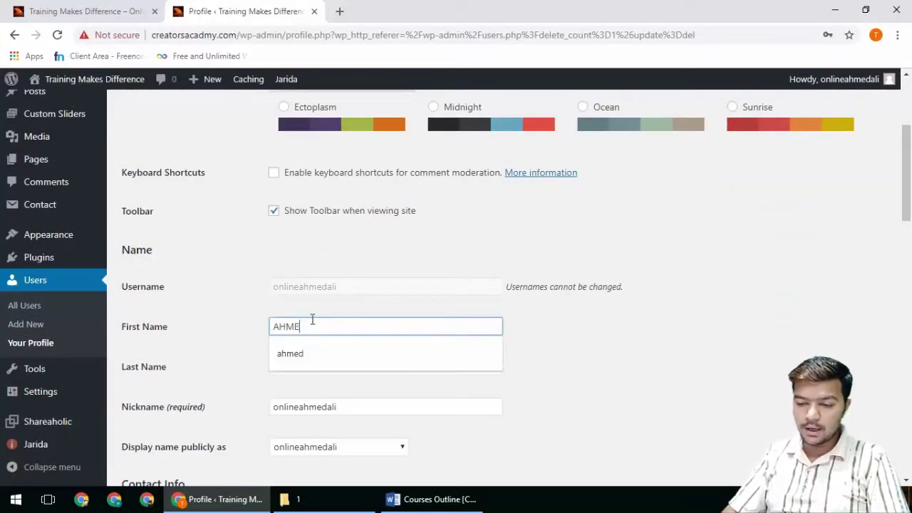
text(D)
key(Tab)
text(ALI)
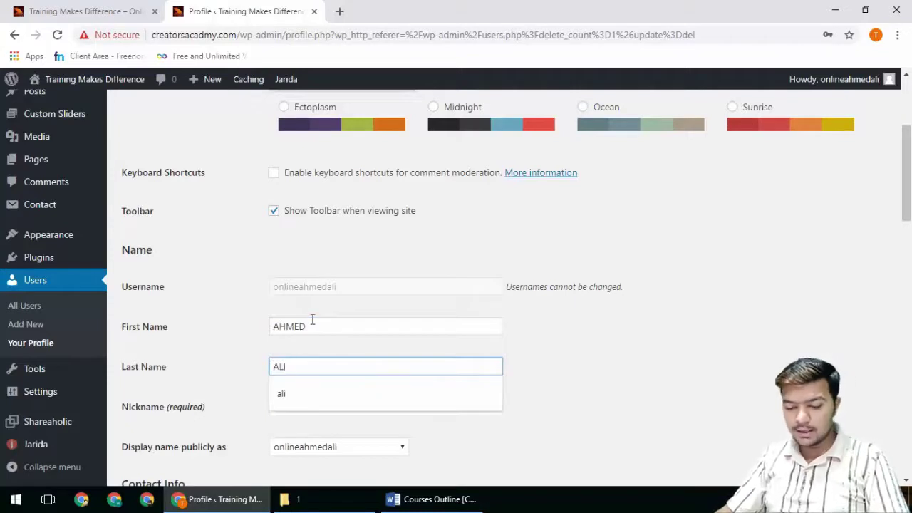
Step: Set 'Display name publicly as' to the full first and last name
scroll(318, 335, down, 2)
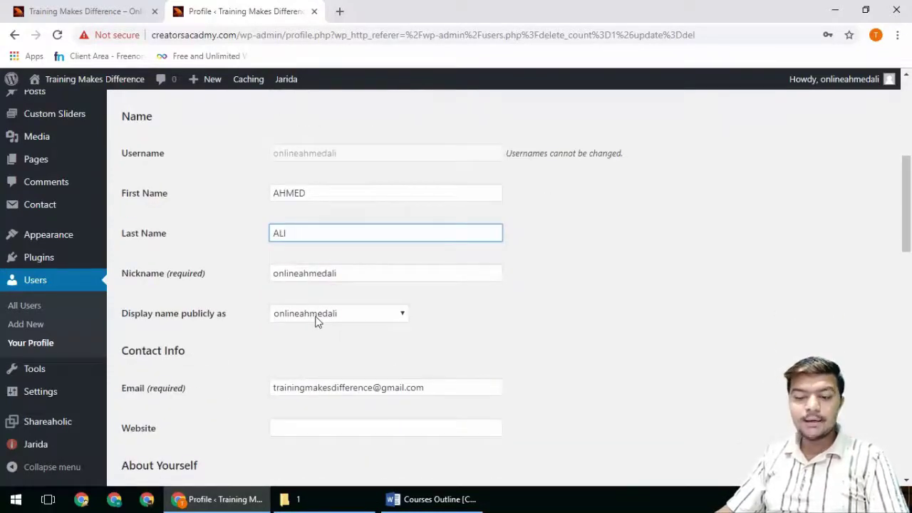
click(318, 317)
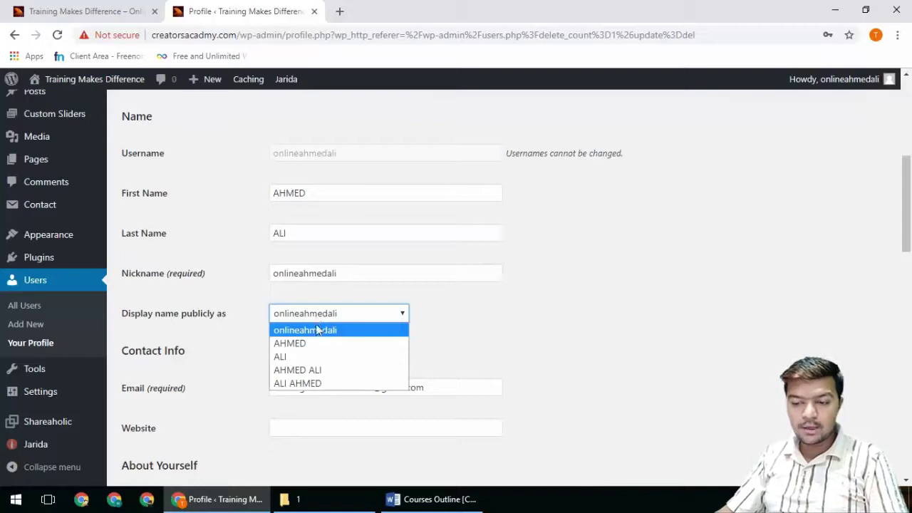
click(330, 370)
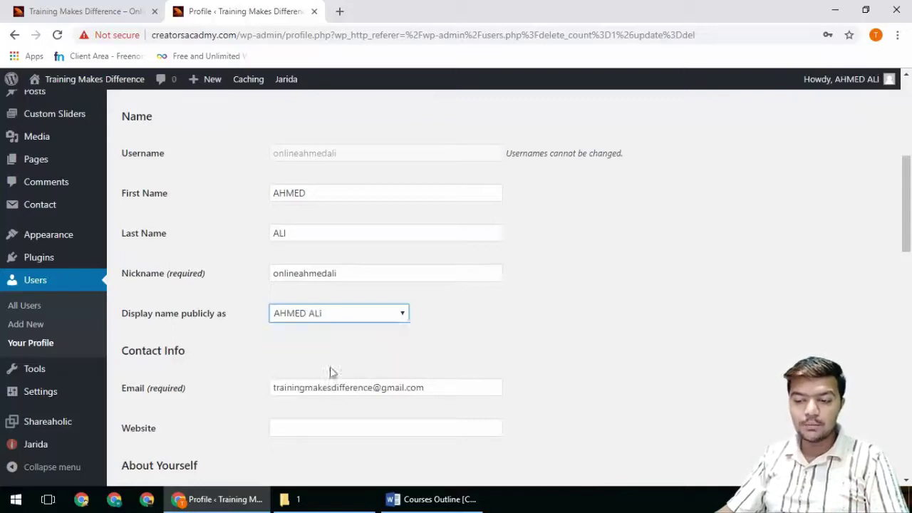
click(423, 333)
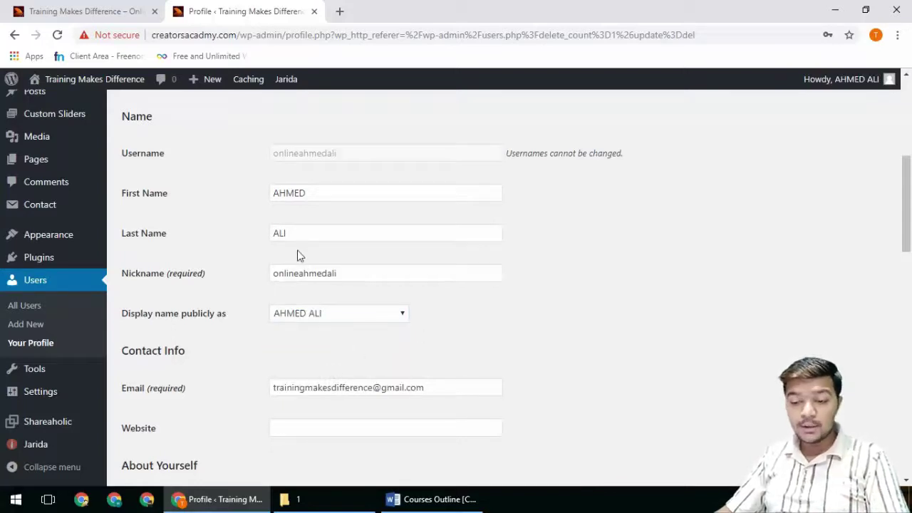
click(85, 11)
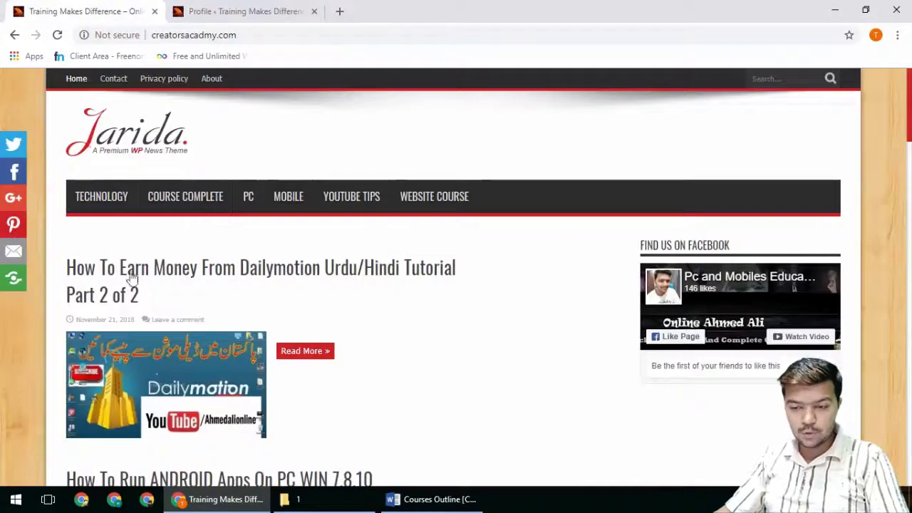
Step: Open the 'How To Earn Money From Dailymotion' post and look through it
scroll(263, 356, down, 2)
click(182, 285)
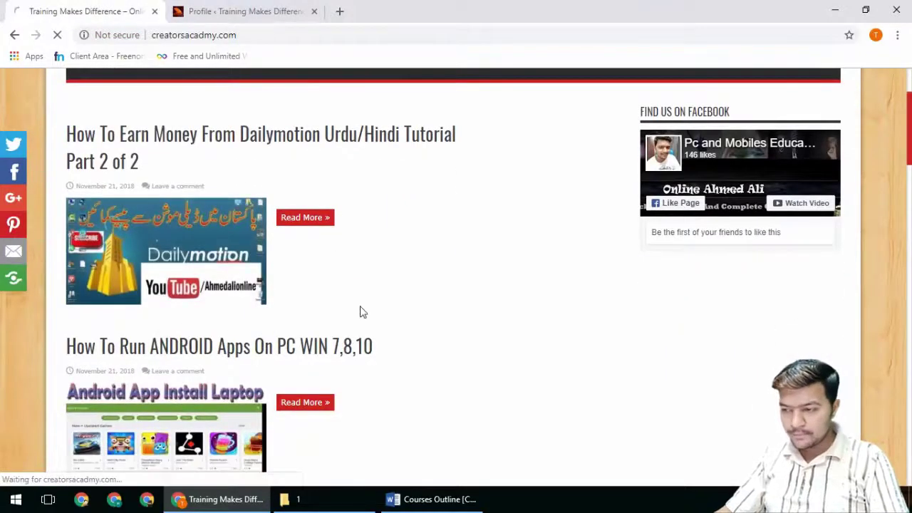
scroll(236, 311, down, 5)
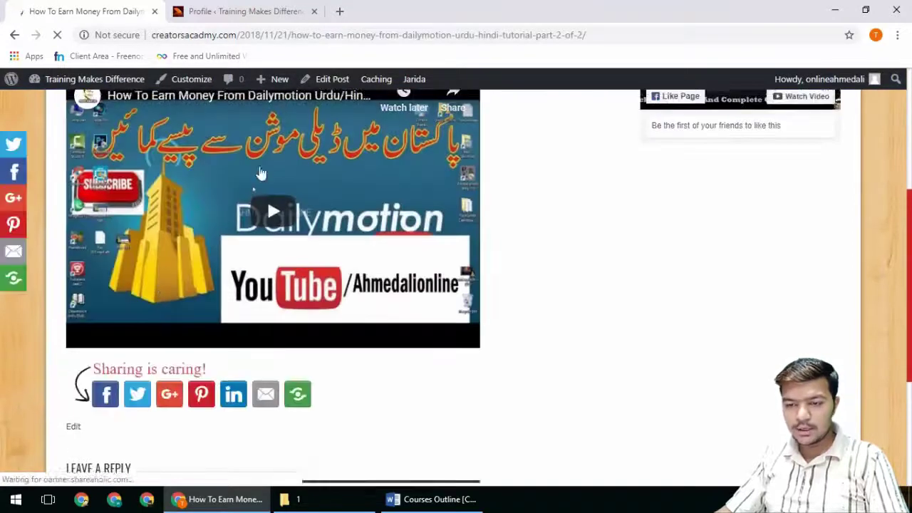
scroll(160, 214, up, 2)
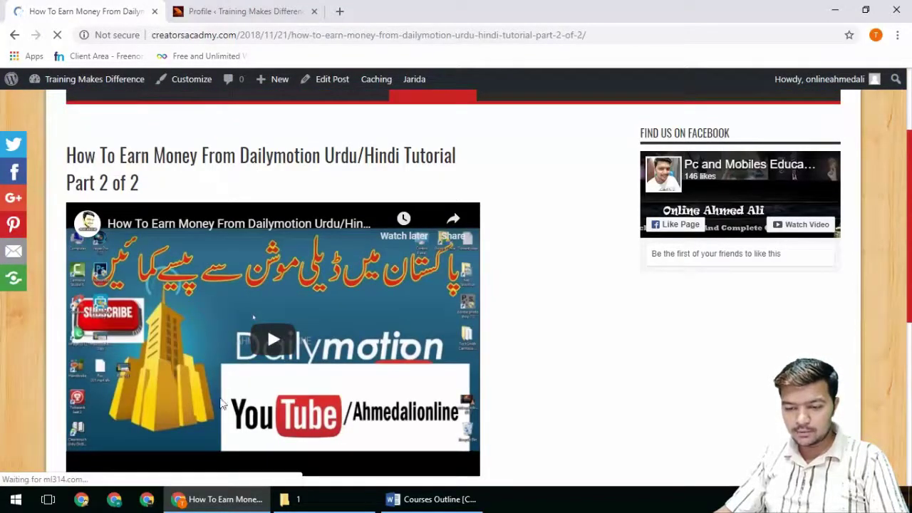
scroll(174, 406, down, 7)
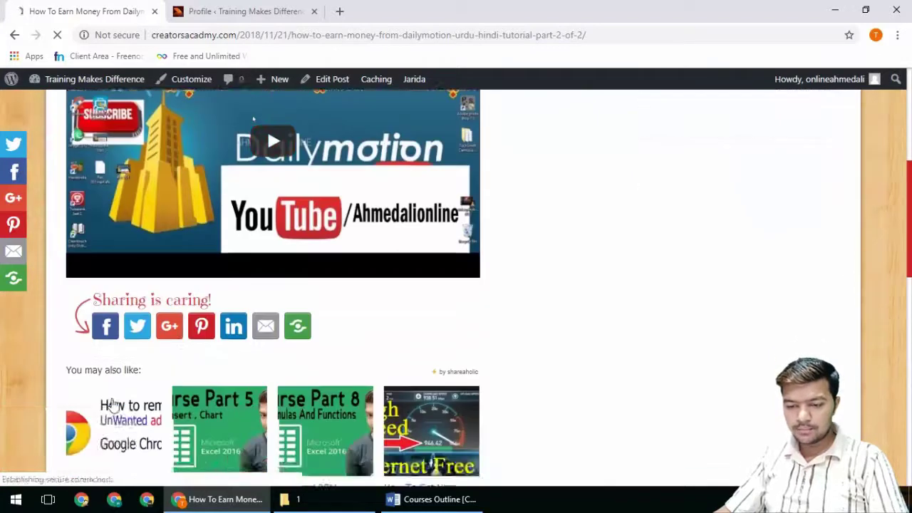
scroll(112, 397, up, 7)
scroll(111, 397, up, 2)
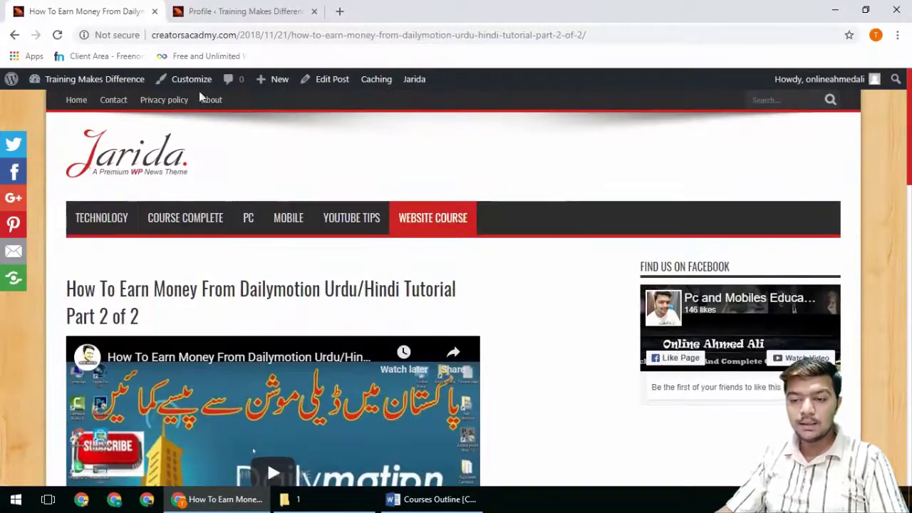
click(218, 12)
scroll(482, 352, down, 2)
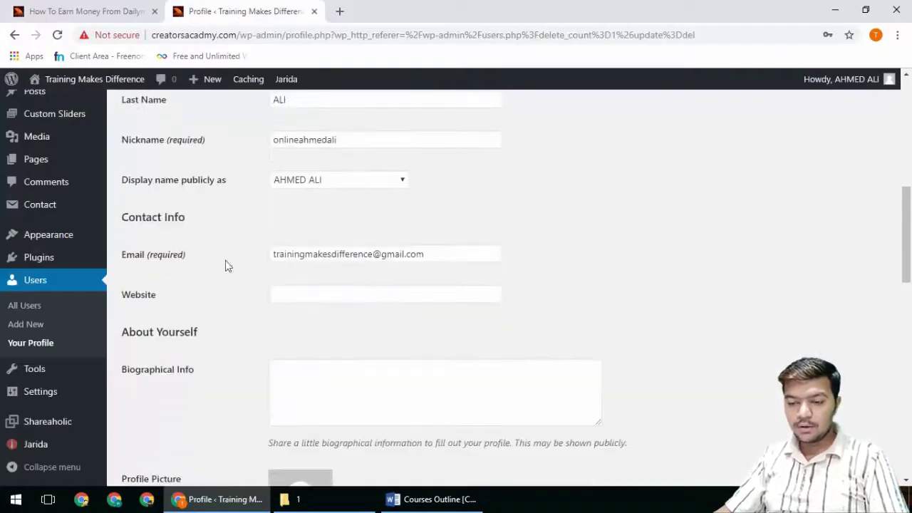
click(299, 302)
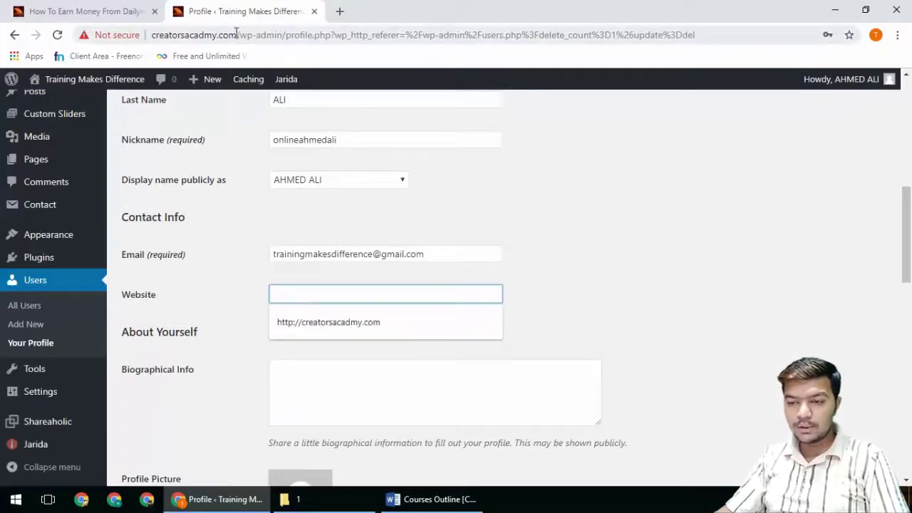
drag(235, 34, 80, 44)
key(ctrl+c)
click(297, 293)
key(ctrl+v)
scroll(513, 344, down, 2)
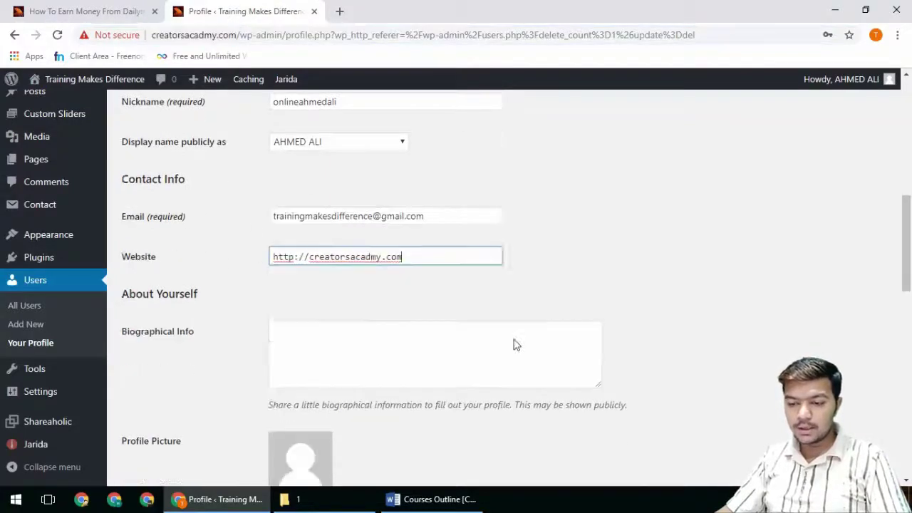
click(313, 261)
click(339, 11)
Step: Load the YouTube channel address in the new tab and review the post page meanwhile
text(youtube.com/onlineahmedali)
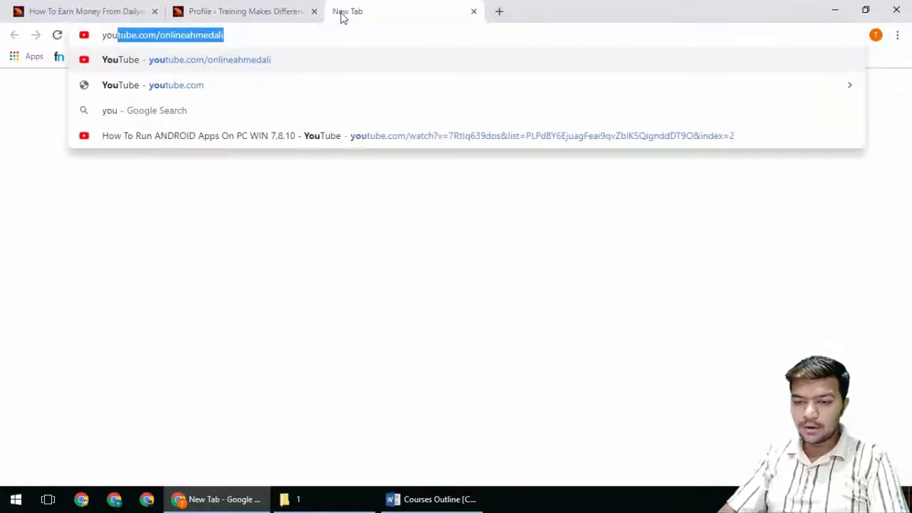
key(Return)
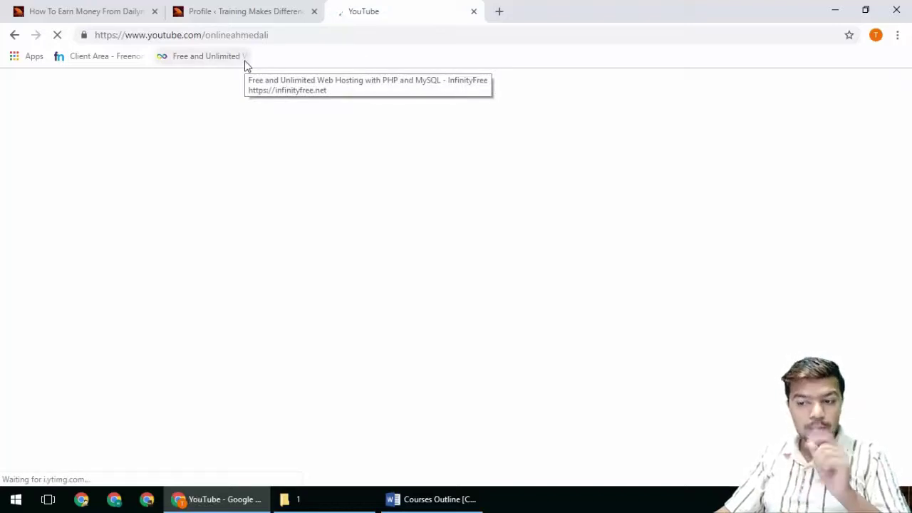
click(102, 10)
scroll(235, 367, down, 3)
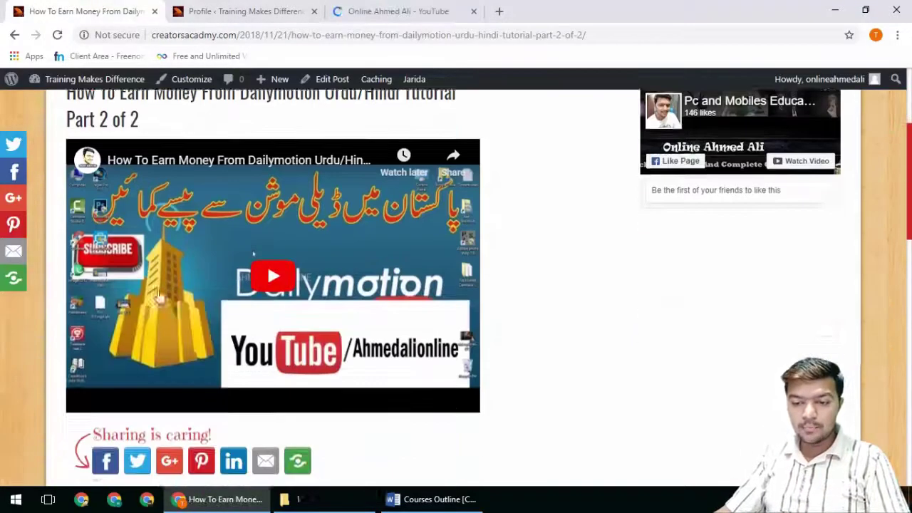
scroll(263, 214, down, 1)
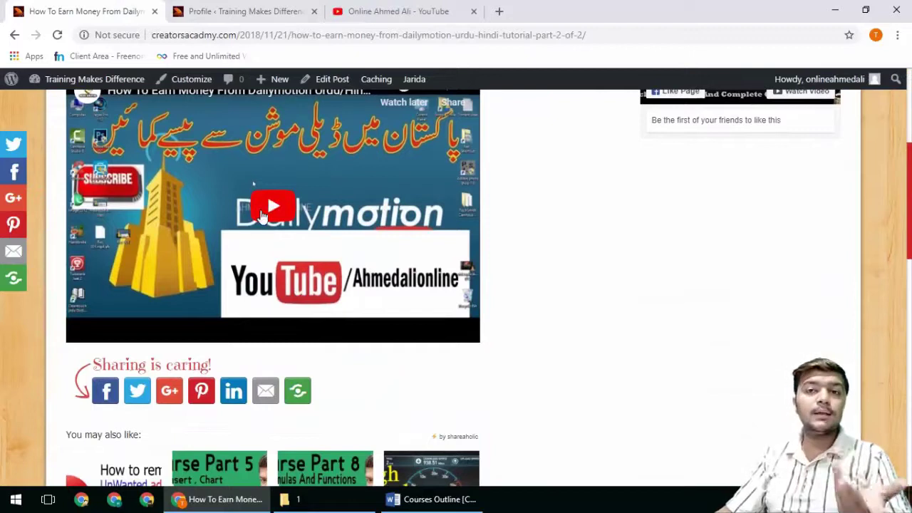
scroll(261, 212, down, 4)
Step: Copy the channel description from the YouTube channel's About page
click(356, 8)
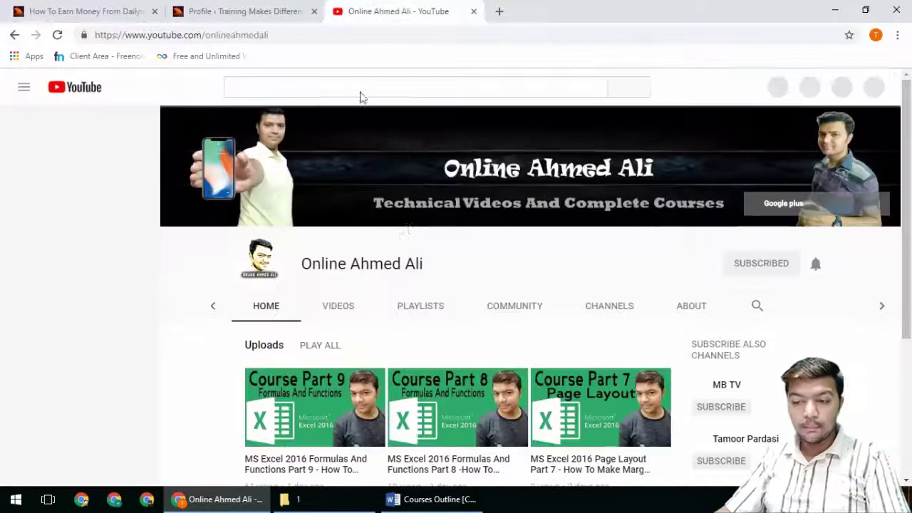
click(691, 305)
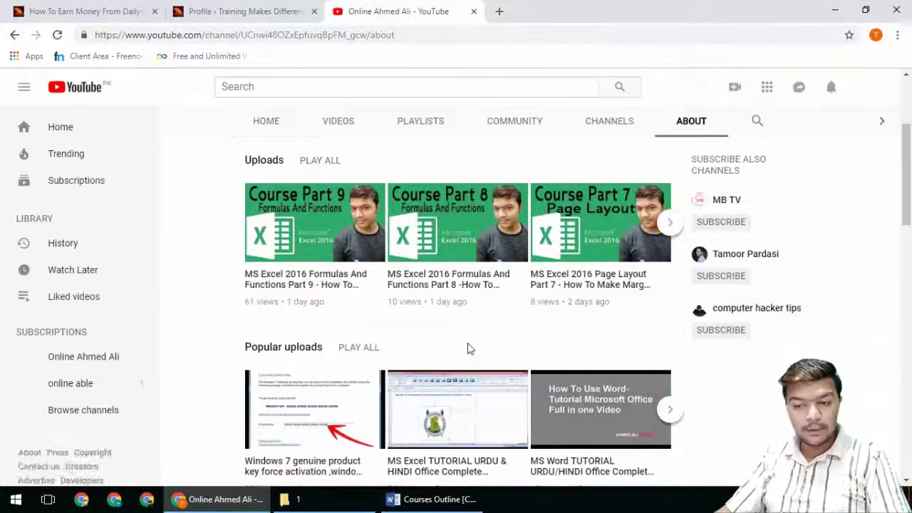
drag(246, 197, 470, 297)
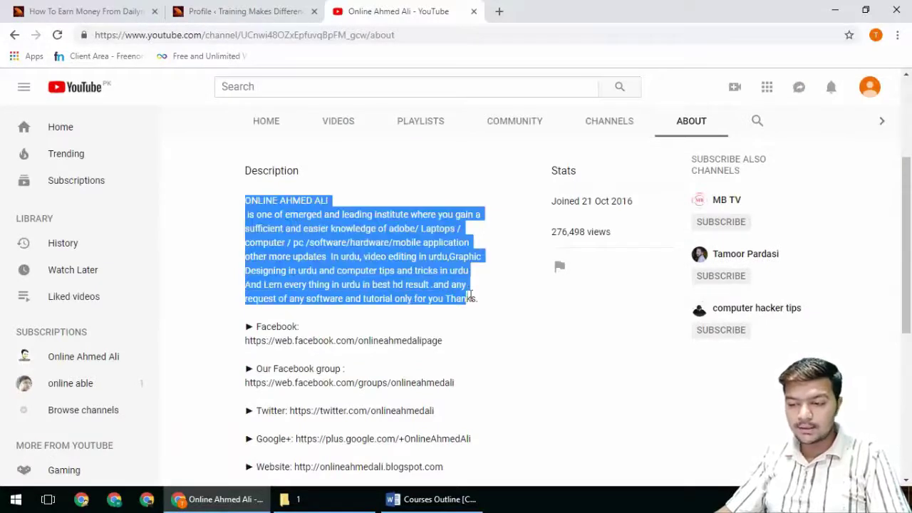
key(ctrl+c)
click(243, 11)
Step: Paste the copied channel description into the profile's Biographical Info box
key(ctrl+v)
scroll(478, 342, down, 1)
click(293, 307)
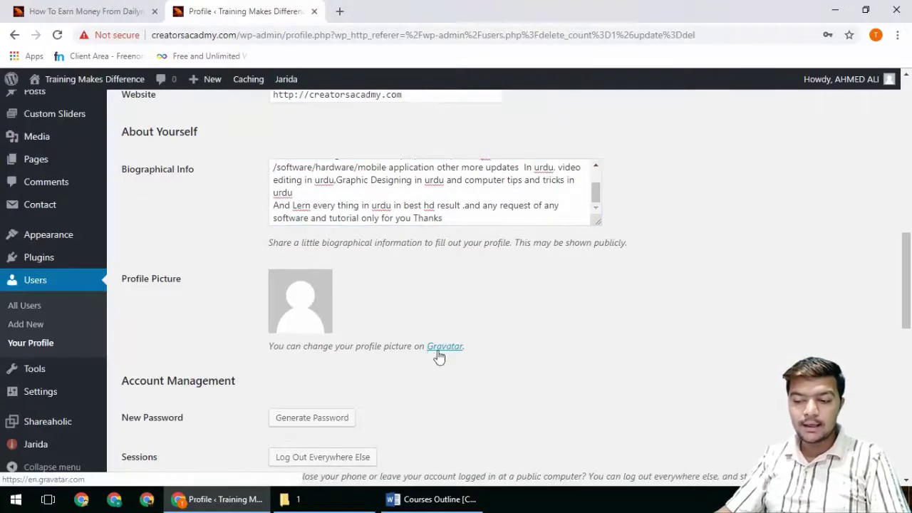
Step: Fill the Google+, Twitter, FaceBook and linkedIn social fields with '#'
scroll(436, 356, down, 1)
scroll(437, 356, down, 1)
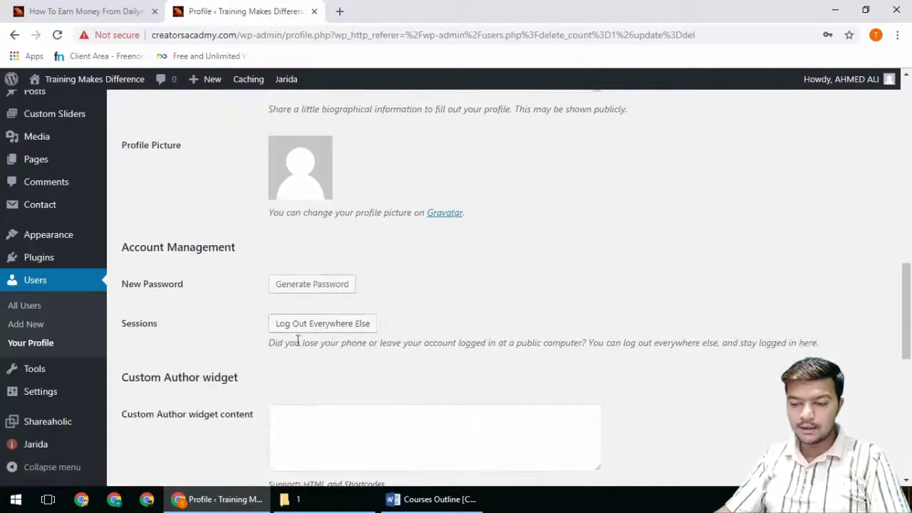
scroll(322, 384, down, 1)
scroll(322, 384, down, 1)
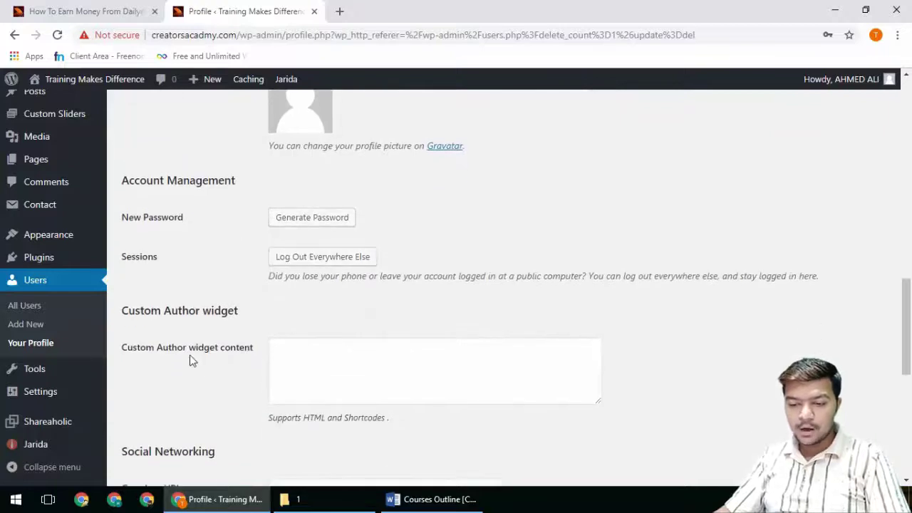
scroll(222, 366, down, 3)
click(286, 285)
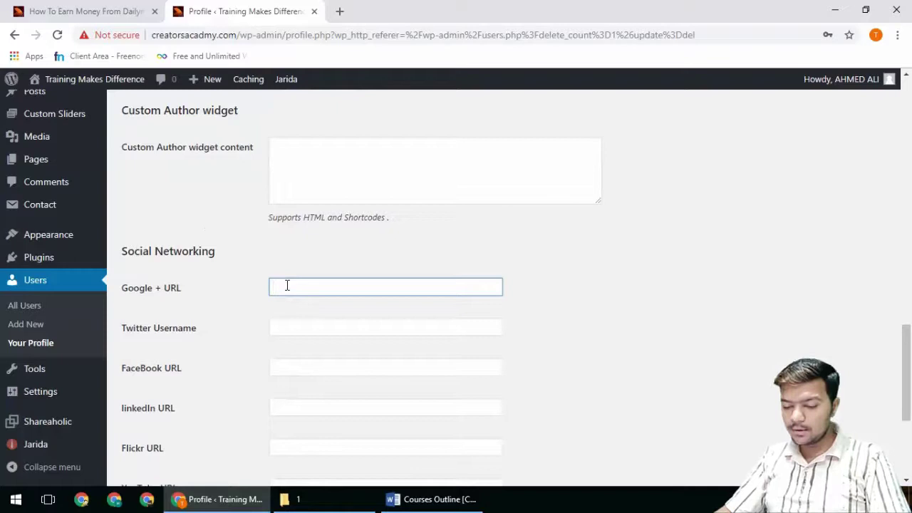
click(296, 325)
click(293, 368)
text(#)
click(300, 403)
text(#)
scroll(303, 398, down, 3)
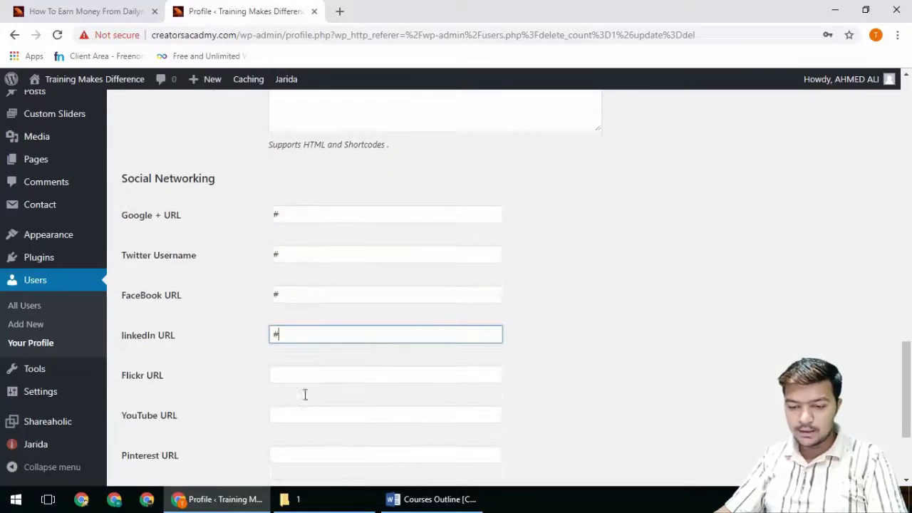
Step: Set the YouTube URL field to '#' and update the profile
click(295, 254)
text(#)
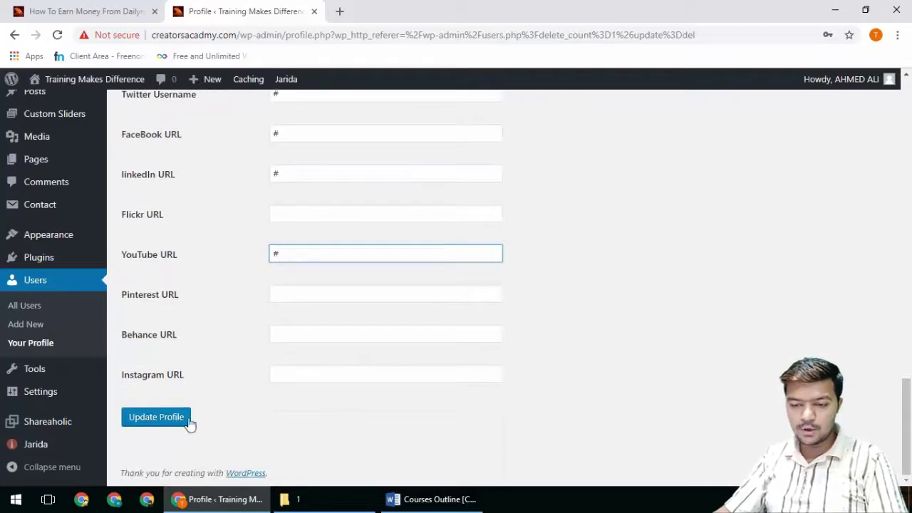
click(164, 417)
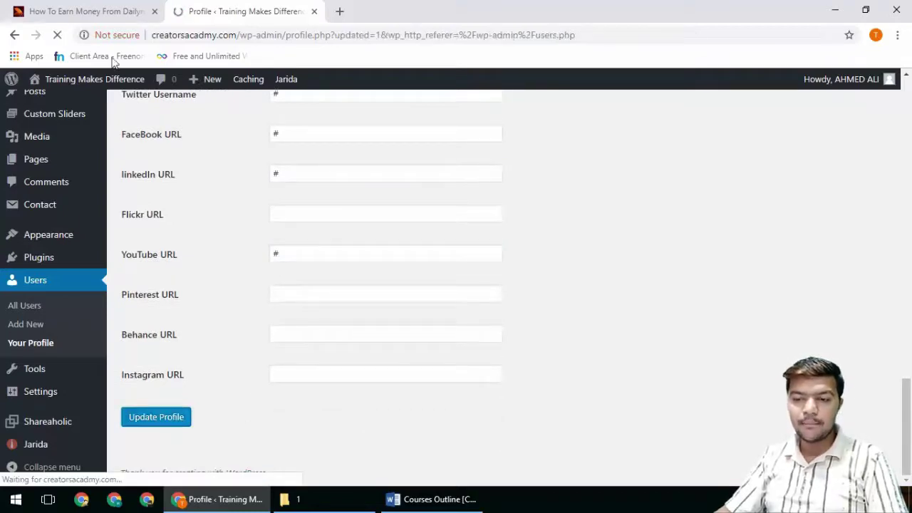
Step: Reload the post to check the updated author info, then return to the profile
click(86, 11)
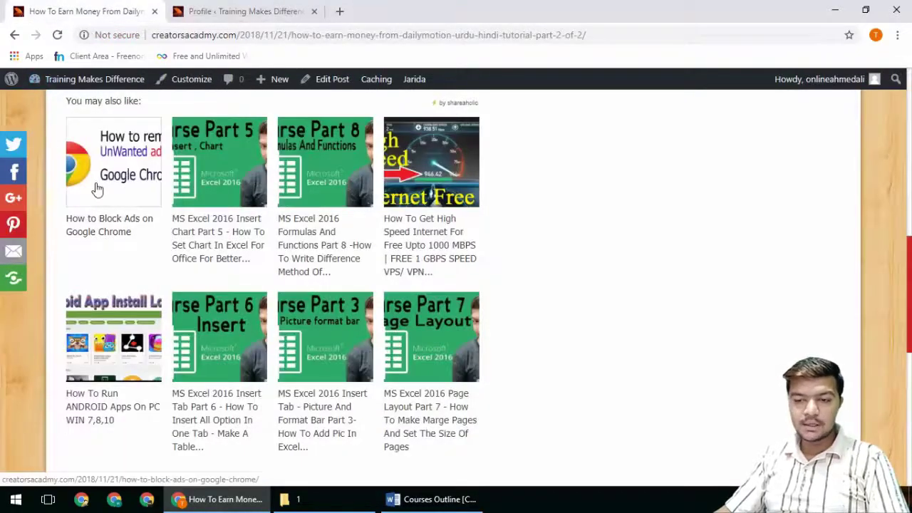
scroll(57, 129, up, 10)
key(F5)
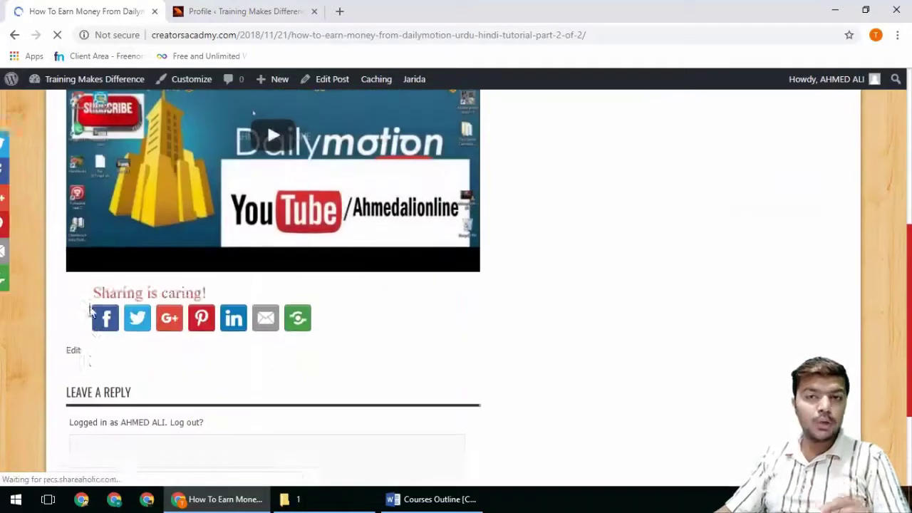
click(190, 10)
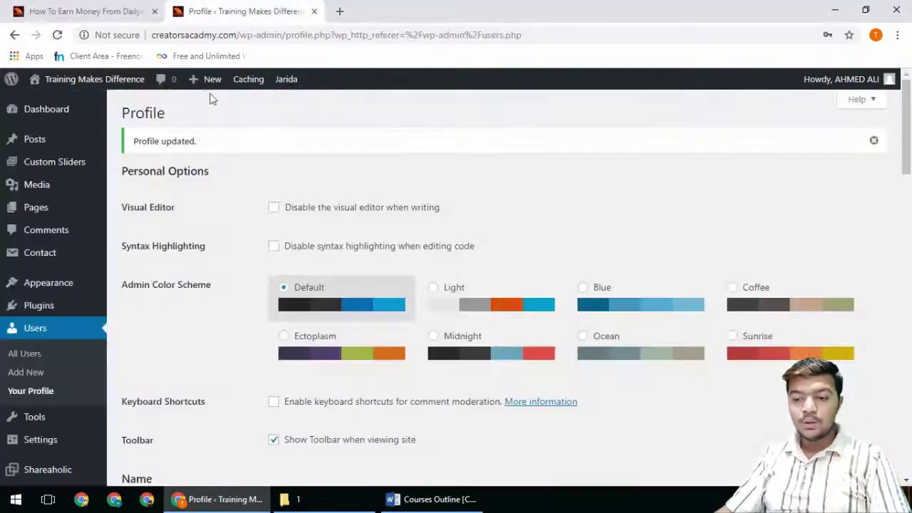
Step: Toggle the visual editor and syntax highlighting options, leaving the visual editor enabled, and save
click(277, 210)
click(273, 246)
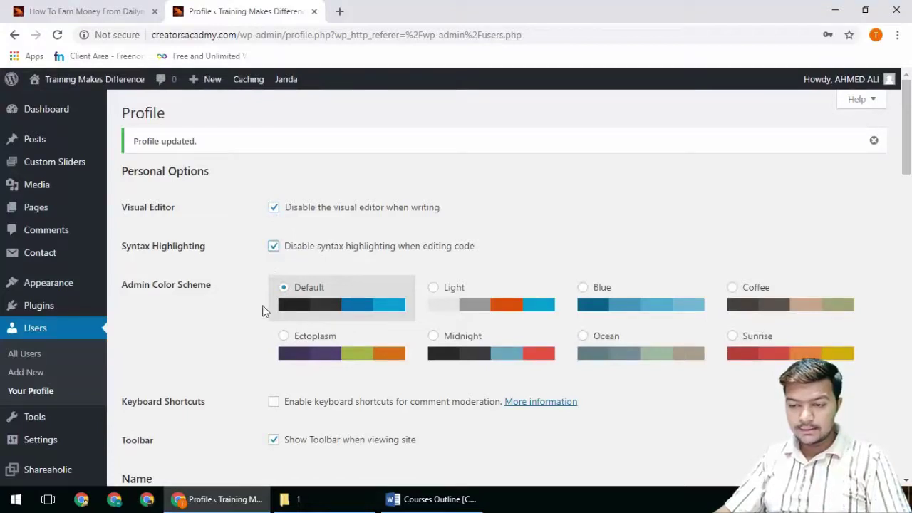
click(273, 213)
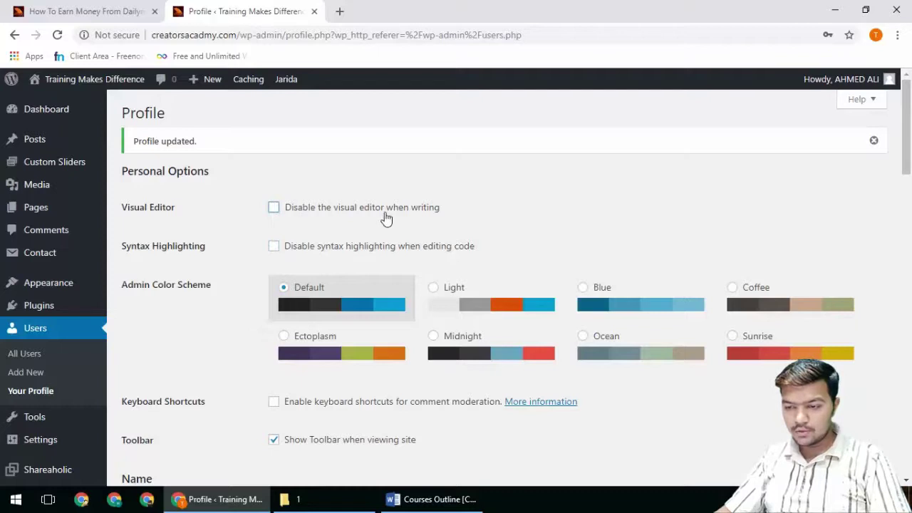
scroll(226, 341, down, 15)
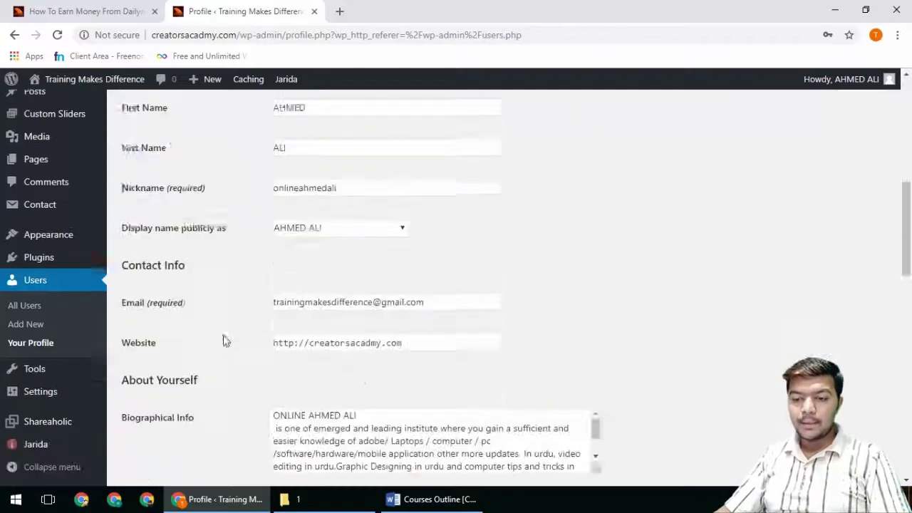
click(158, 417)
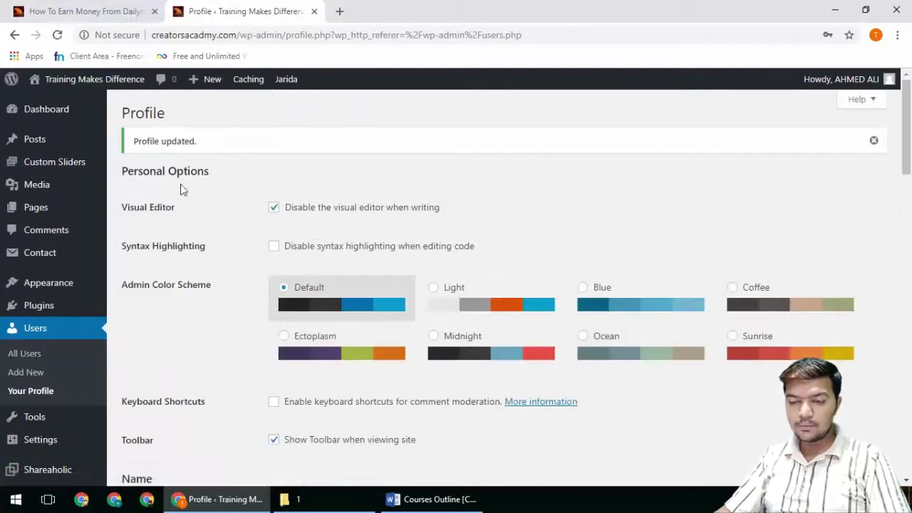
Step: Reload the post, then re-enable the visual editor for writing and update the profile
click(85, 11)
click(57, 35)
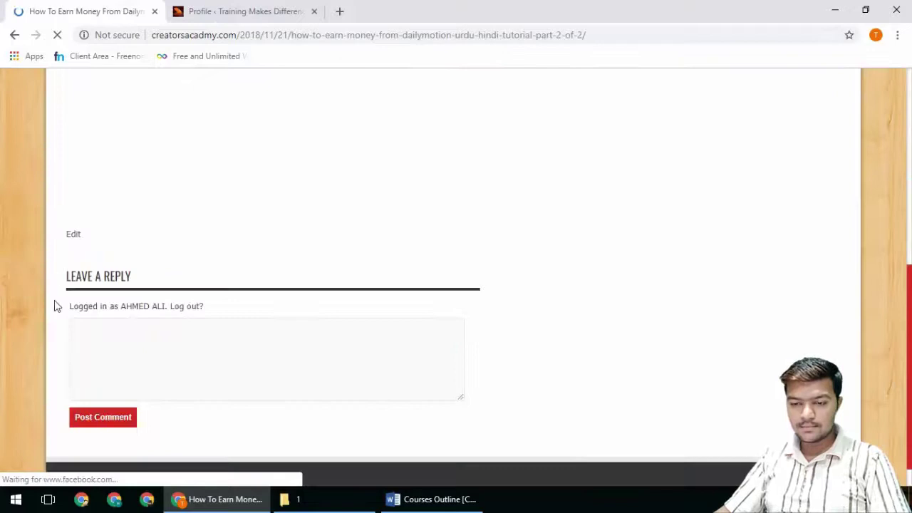
click(240, 8)
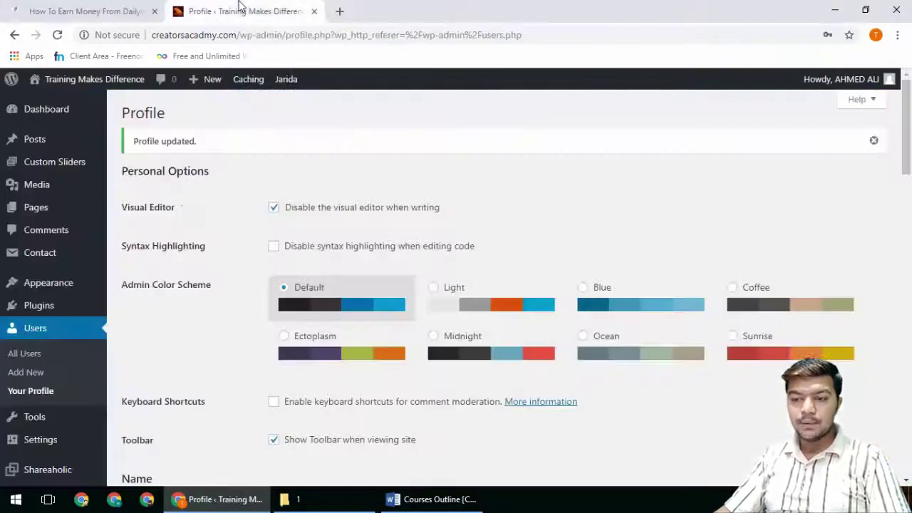
click(269, 211)
scroll(183, 342, down, 9)
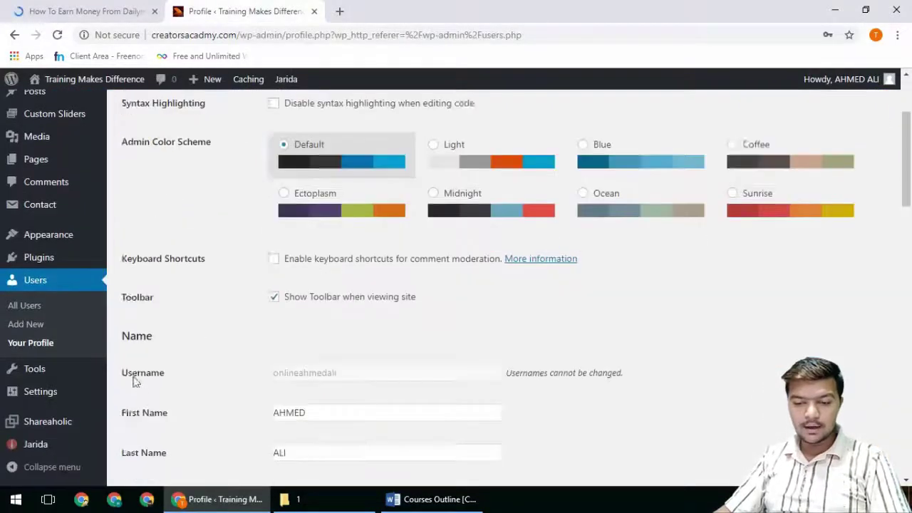
scroll(157, 427, down, 10)
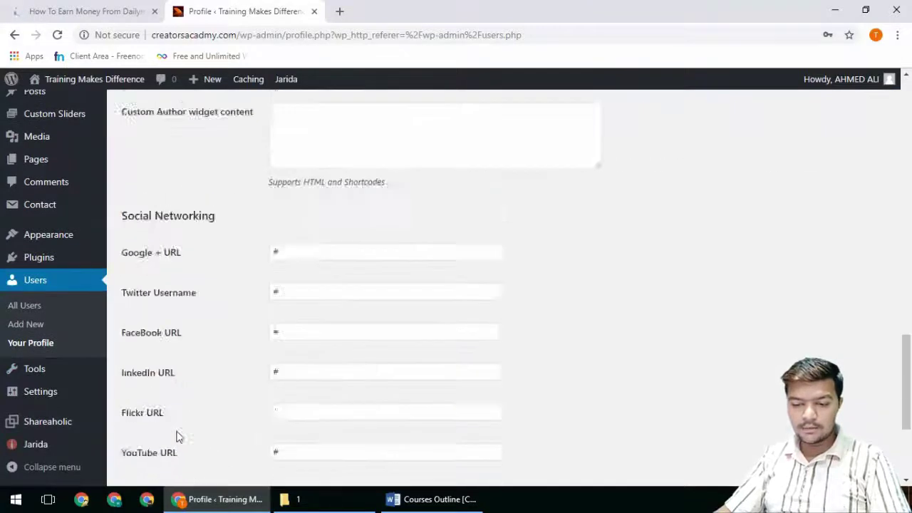
click(162, 424)
right_click(34, 443)
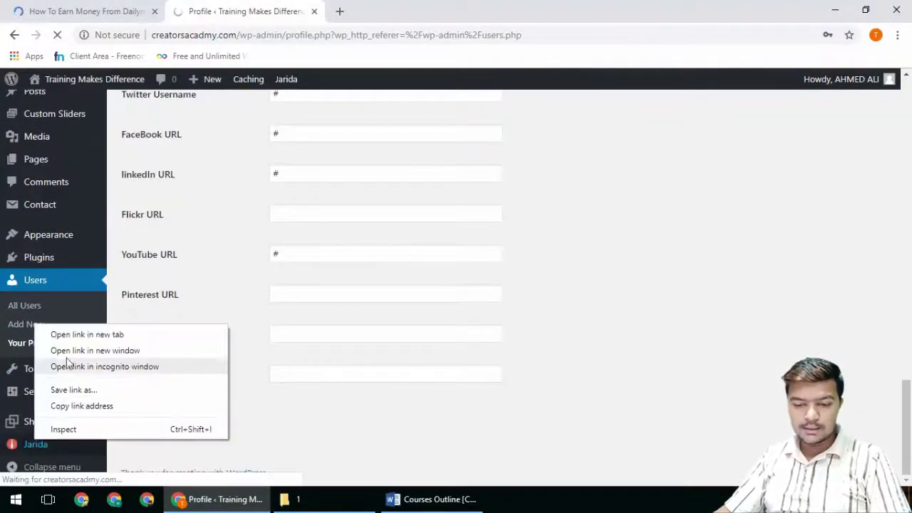
Step: Open the Jarida theme settings in a new browser tab and switch to that tab
click(75, 334)
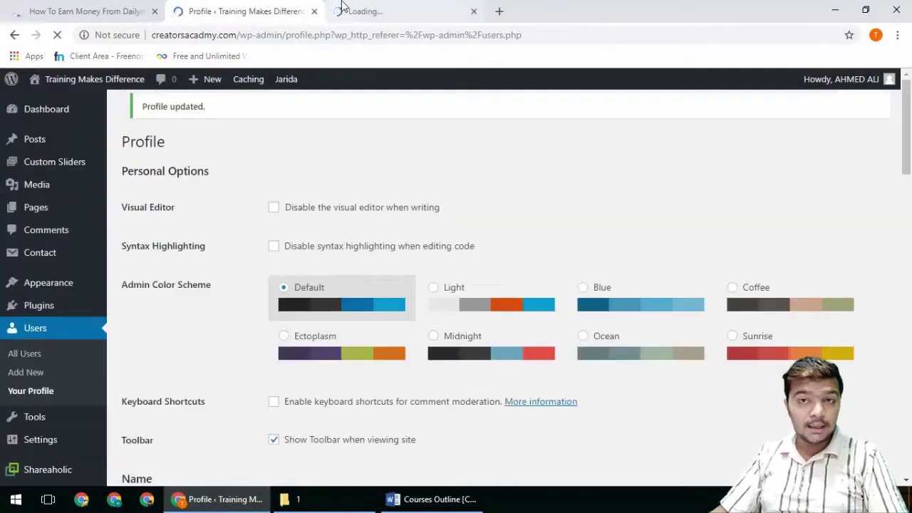
click(78, 12)
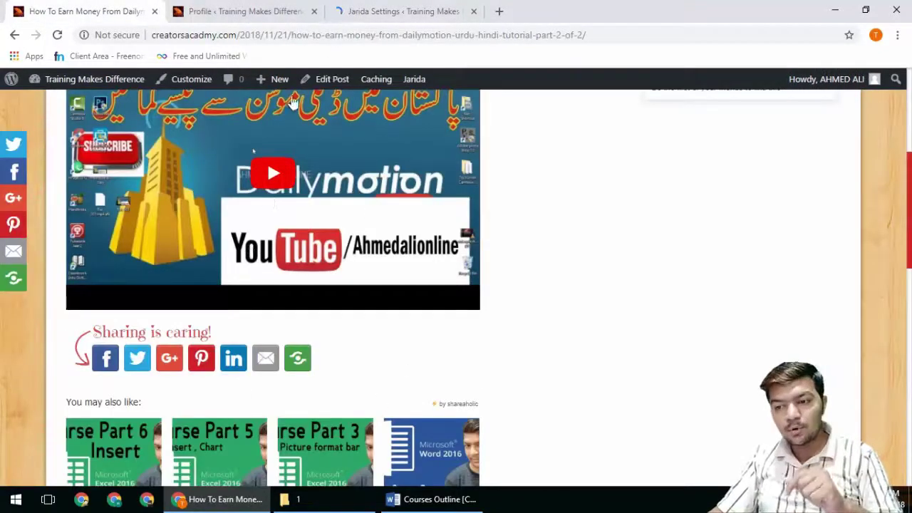
click(349, 10)
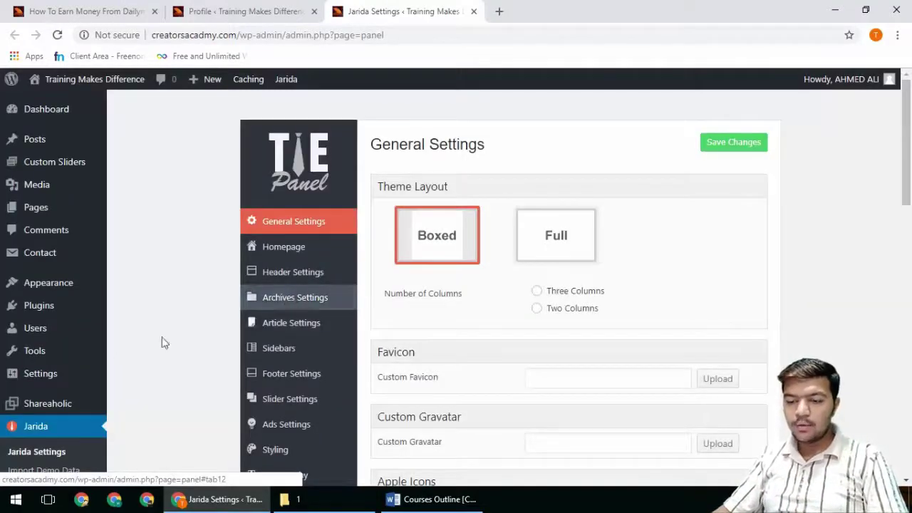
Step: In Article Settings, switch on Author Meta, Post Author Box, Show Featured Image and Post Meta
scroll(206, 353, down, 2)
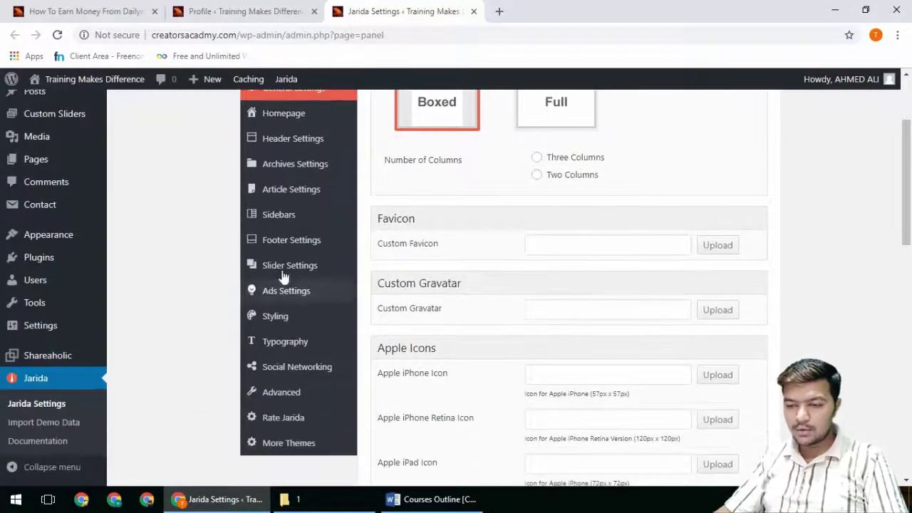
click(293, 193)
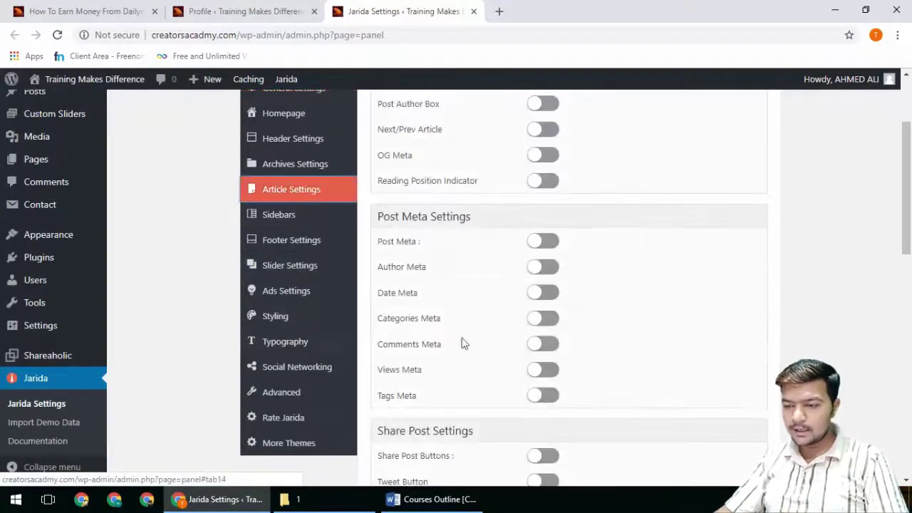
click(552, 268)
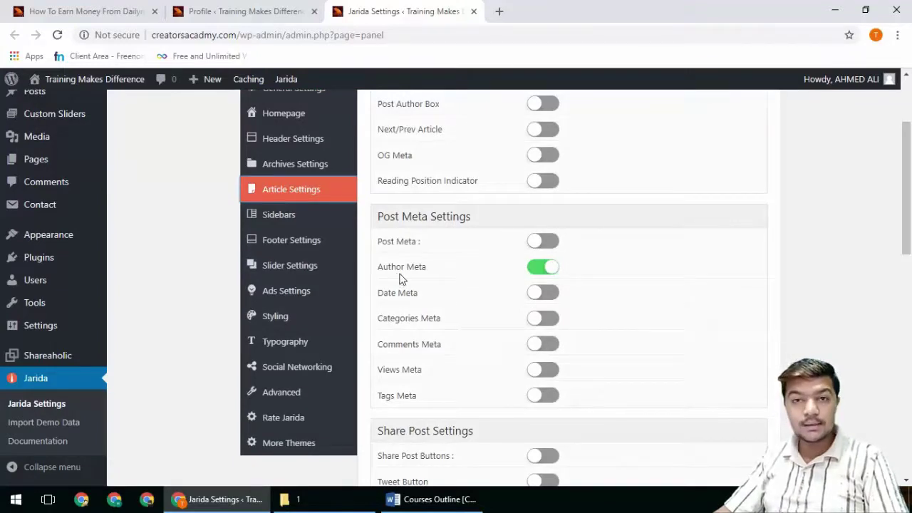
scroll(406, 277, up, 1)
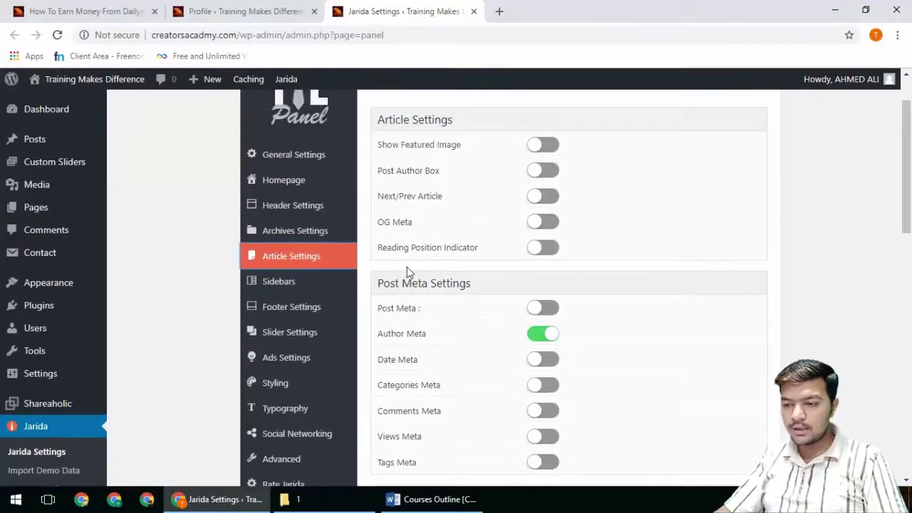
click(542, 174)
click(543, 151)
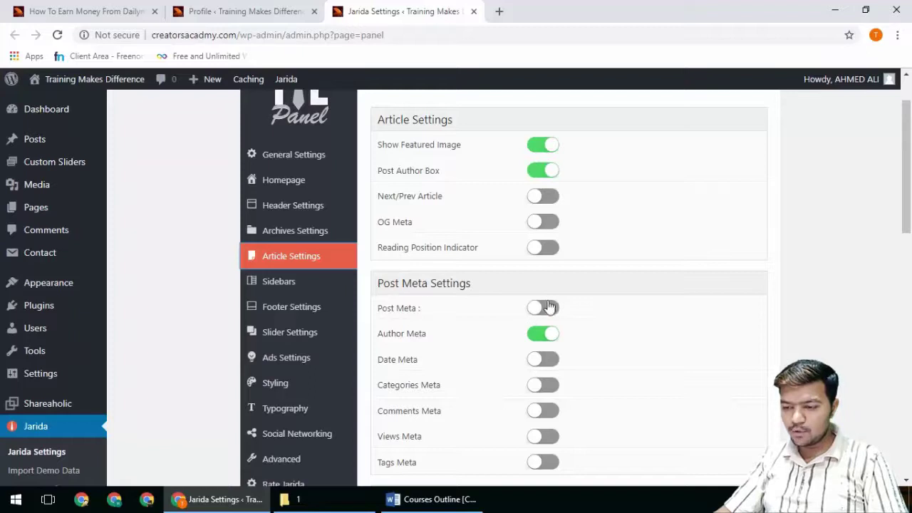
click(552, 308)
Step: Save the Jarida article settings
scroll(539, 401, down, 4)
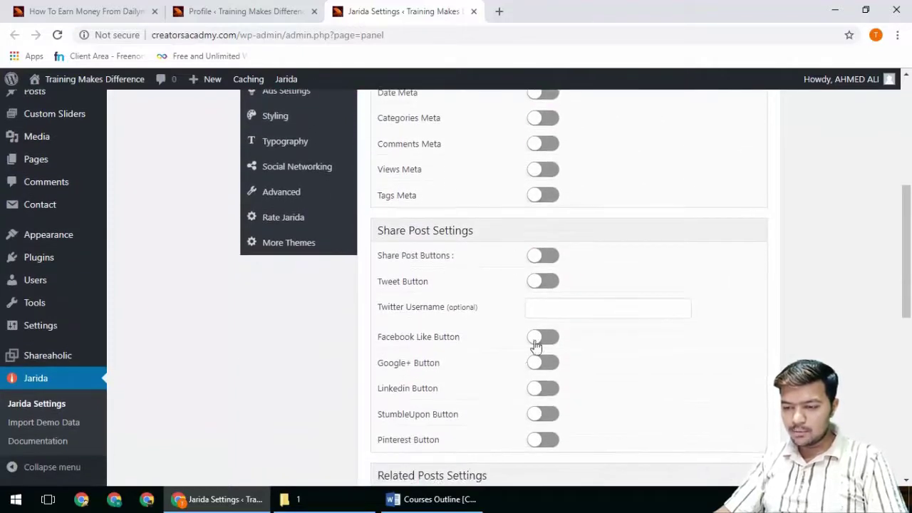
scroll(535, 345, down, 3)
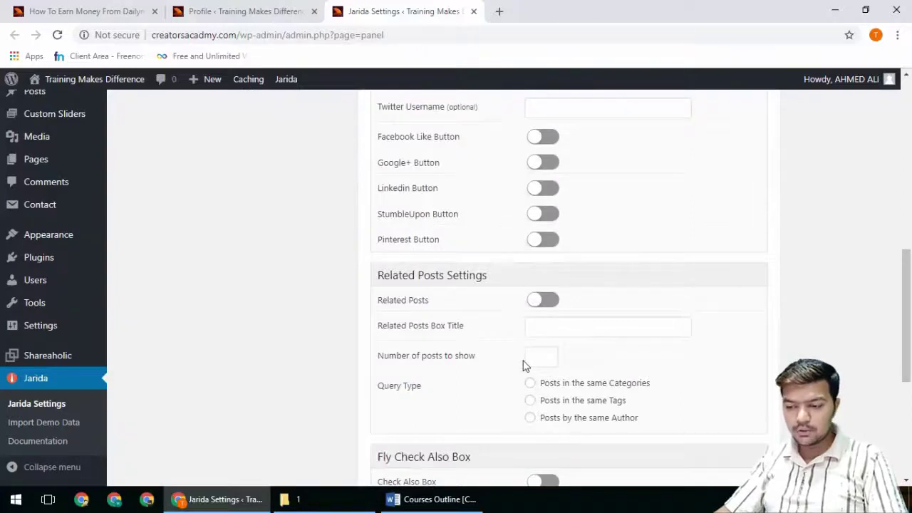
scroll(524, 366, down, 5)
click(734, 422)
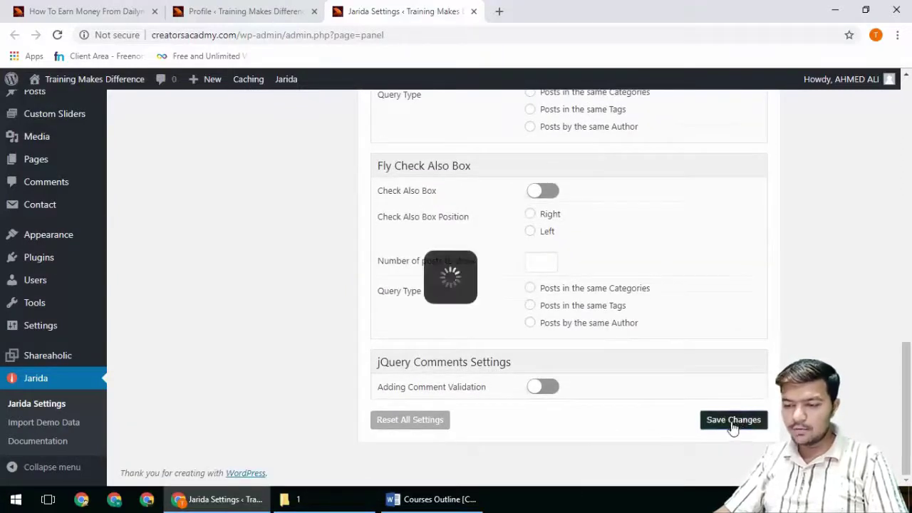
click(214, 12)
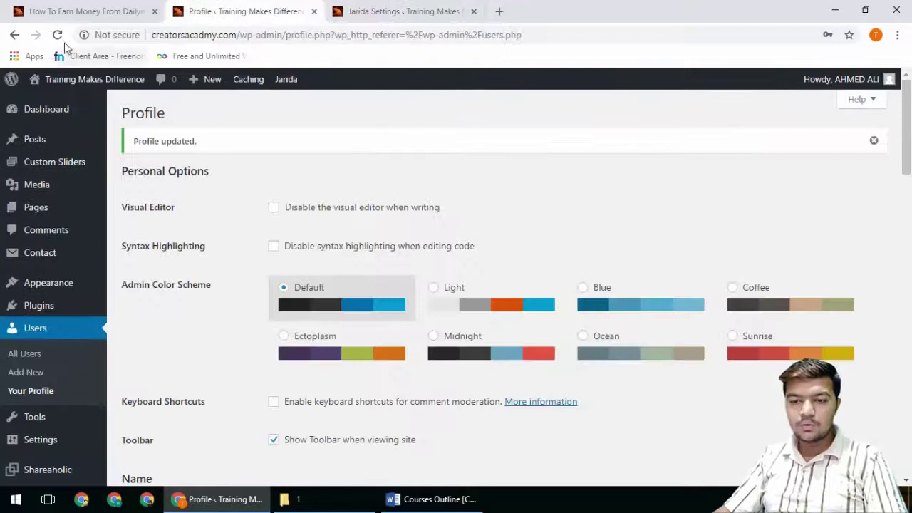
Step: Reload the Dailymotion post to see the effect of the new article settings
click(71, 11)
click(57, 35)
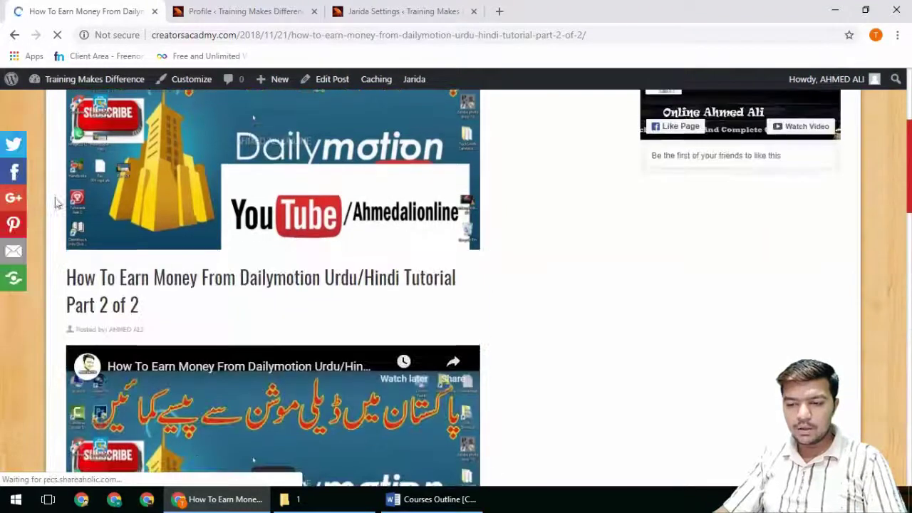
scroll(214, 298, down, 4)
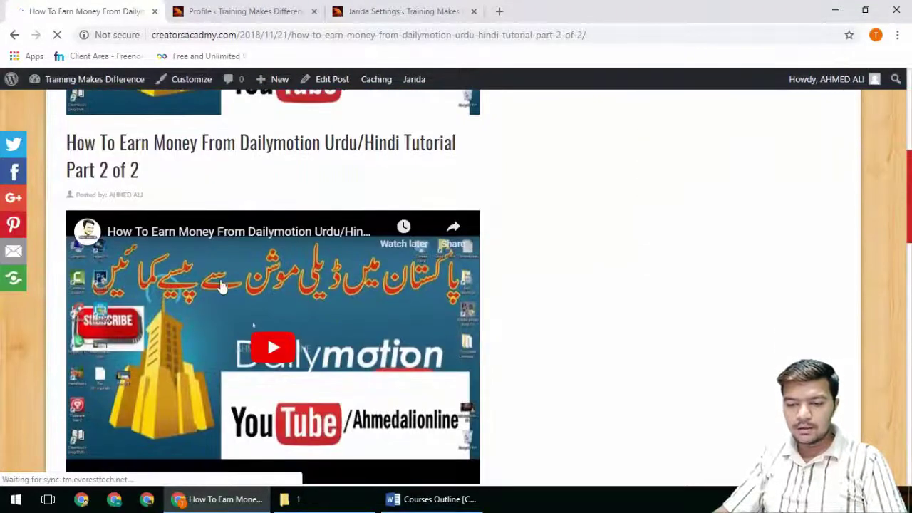
click(242, 12)
Step: Turn Post Meta, Show Featured Image and Post Author Box back off and save
click(399, 11)
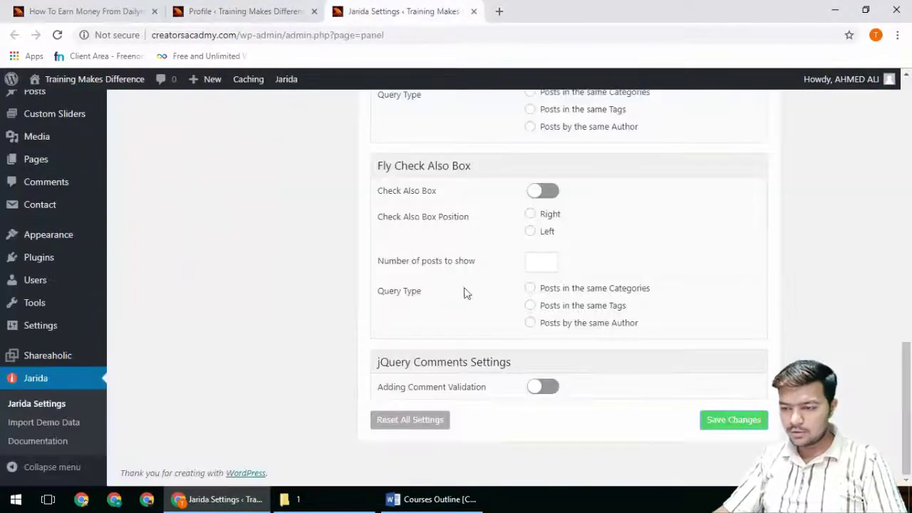
scroll(595, 241, up, 10)
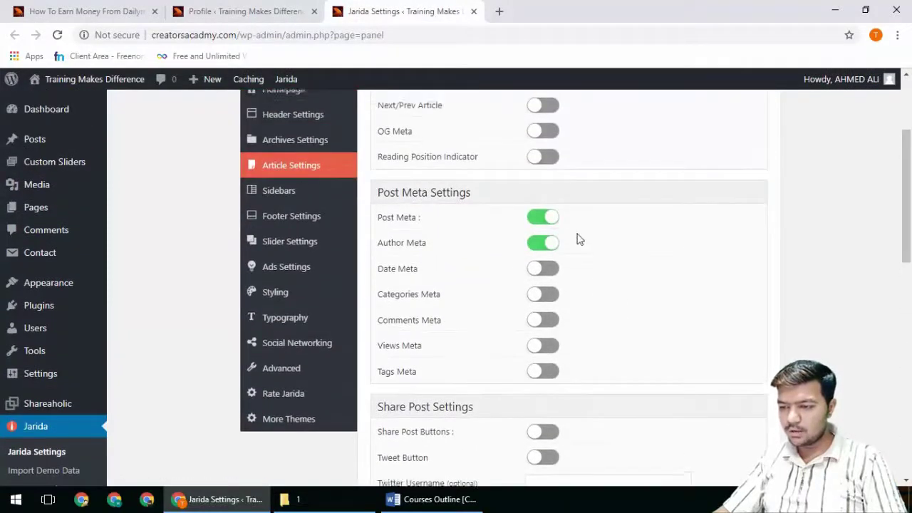
click(542, 217)
scroll(604, 273, up, 2)
click(539, 189)
click(543, 213)
scroll(562, 328, down, 2)
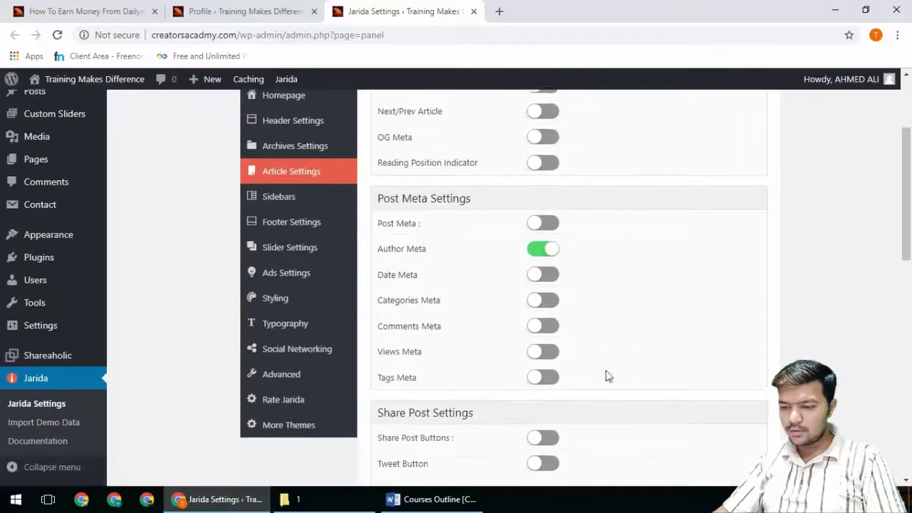
scroll(682, 234, up, 3)
click(734, 118)
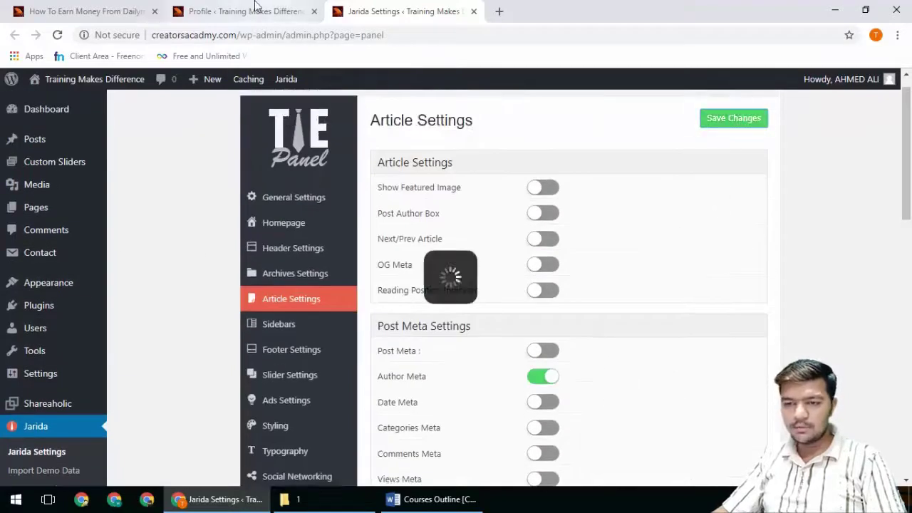
click(230, 10)
Step: Reload the Dailymotion post and scroll through it to check the result
click(78, 12)
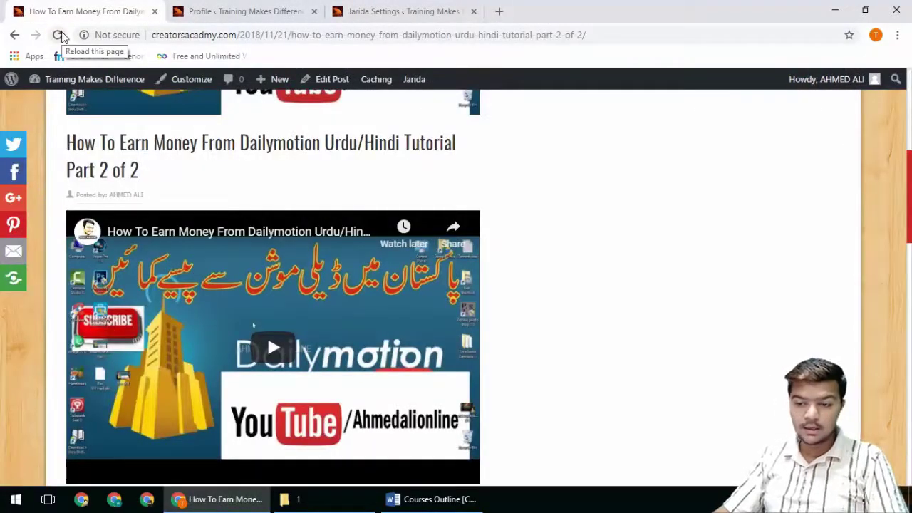
click(58, 35)
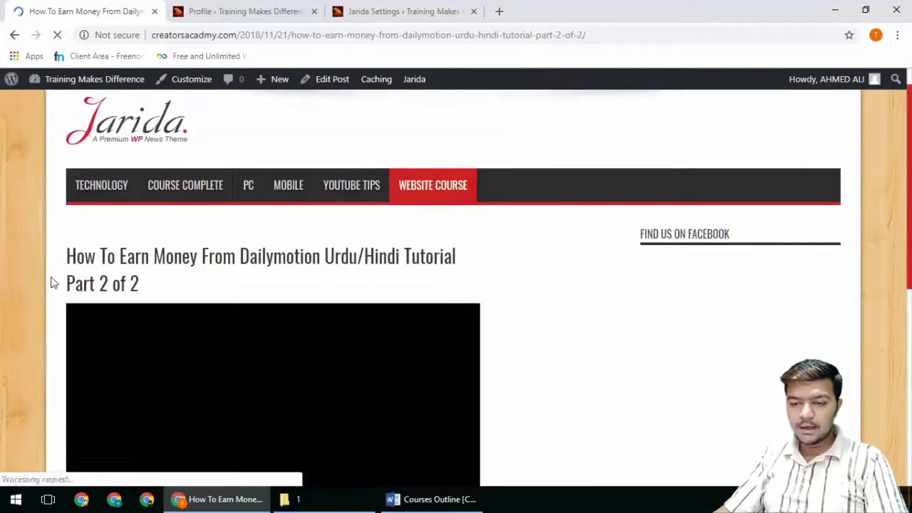
scroll(244, 312, down, 2)
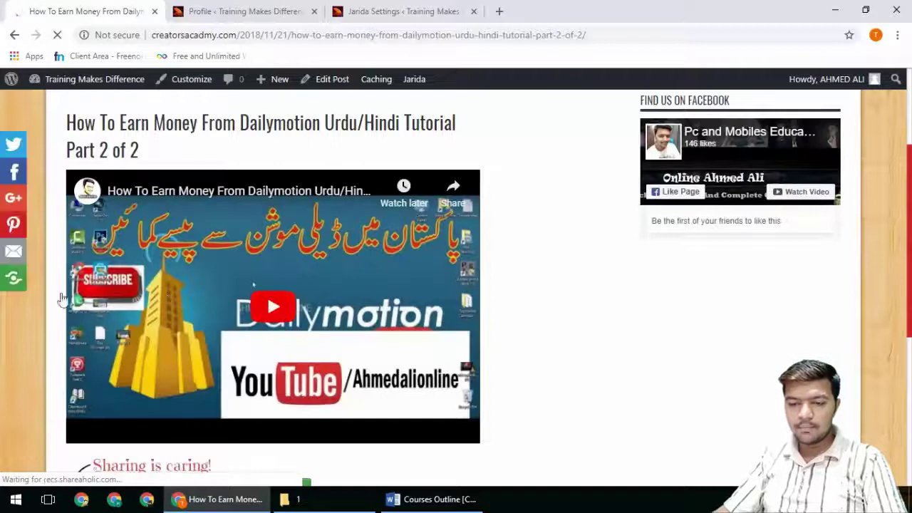
scroll(176, 194, down, 5)
scroll(175, 194, down, 10)
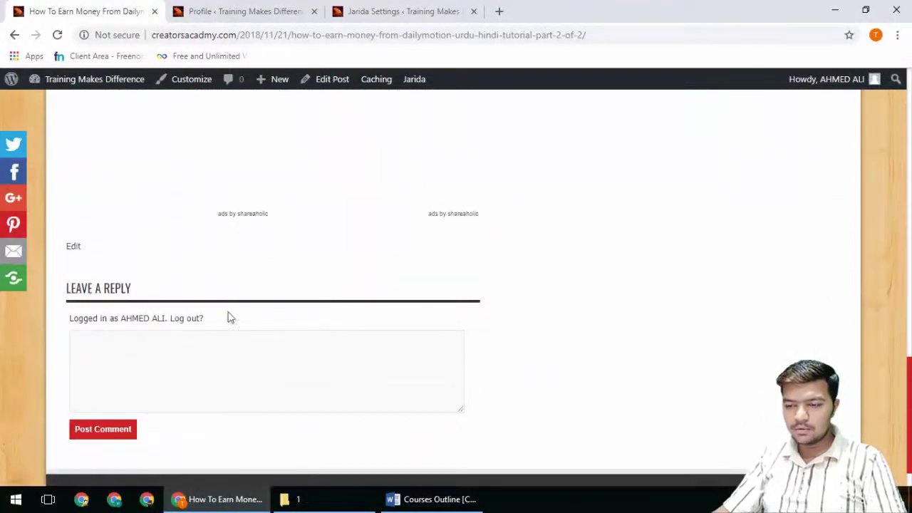
click(399, 12)
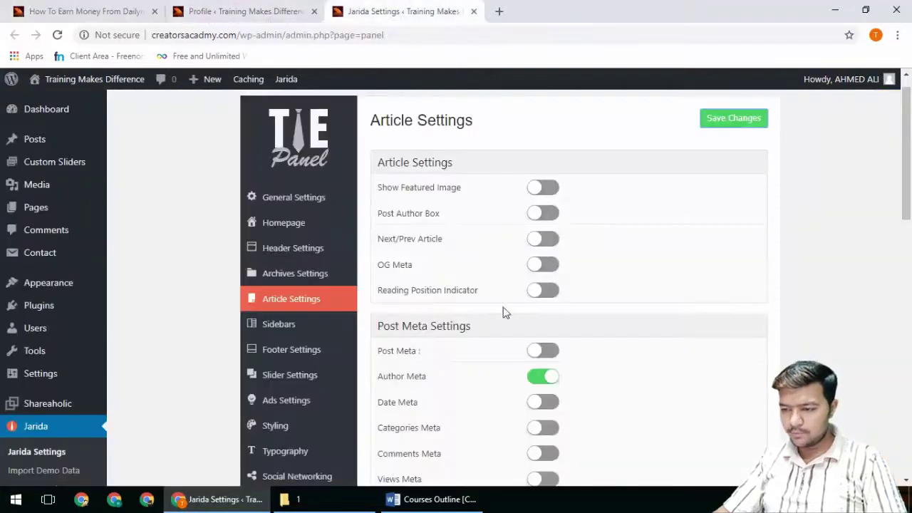
Step: Turn the Post Author Box back on and save the article settings
click(553, 220)
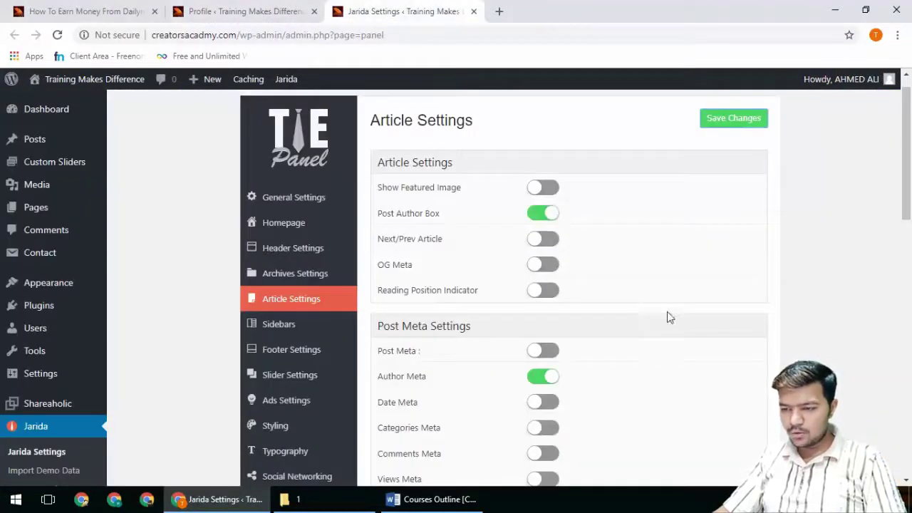
scroll(745, 322, down, 1)
scroll(641, 335, down, 3)
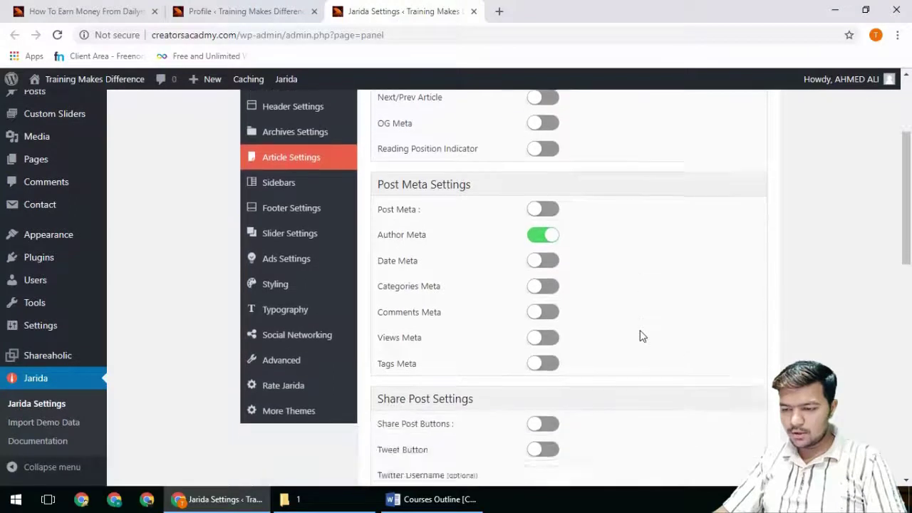
scroll(641, 335, down, 3)
scroll(712, 214, up, 6)
click(731, 121)
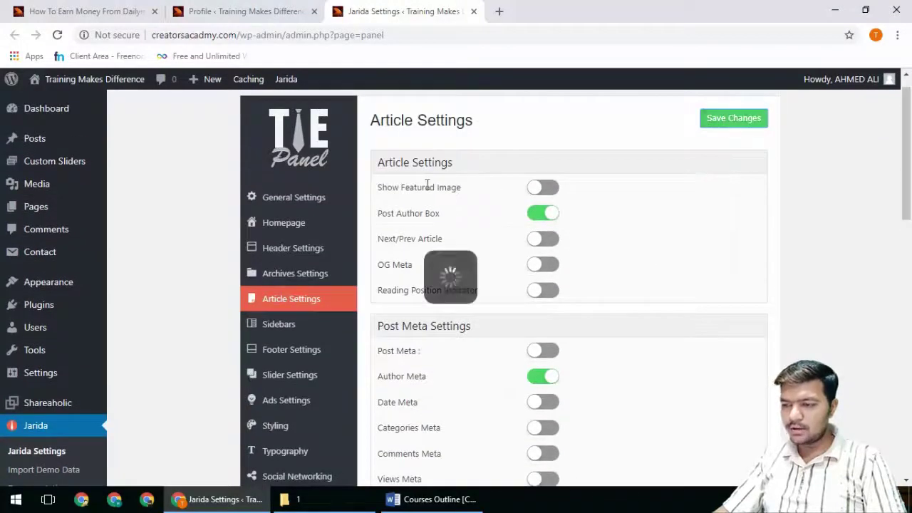
Step: Reload the Dailymotion post and scroll down to its About author box
click(85, 11)
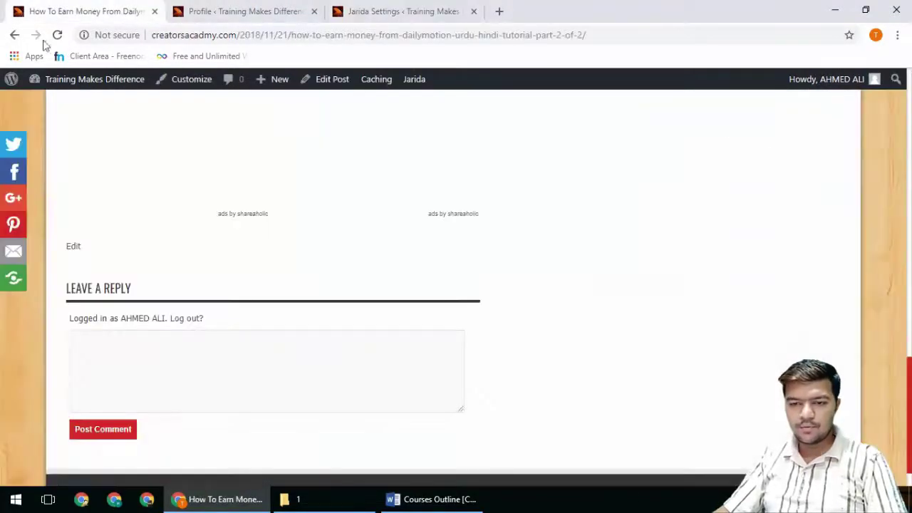
click(57, 34)
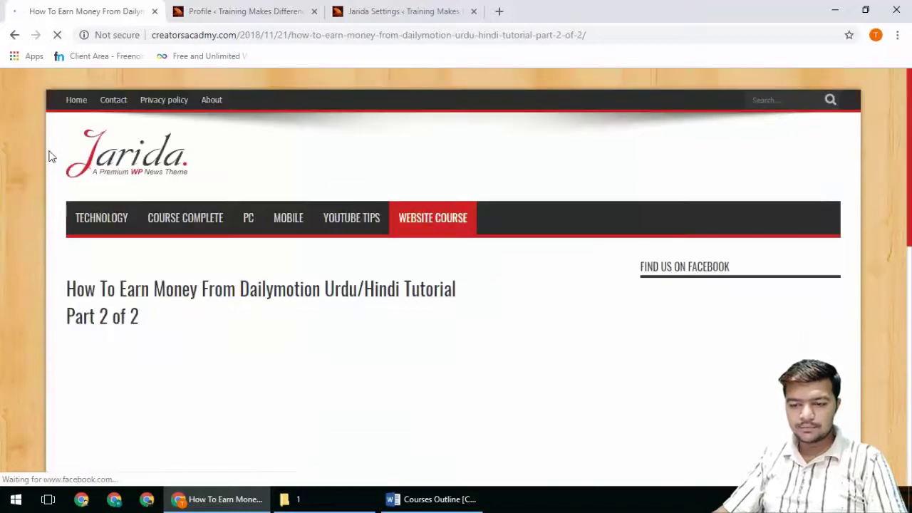
scroll(46, 213, down, 3)
scroll(46, 217, down, 3)
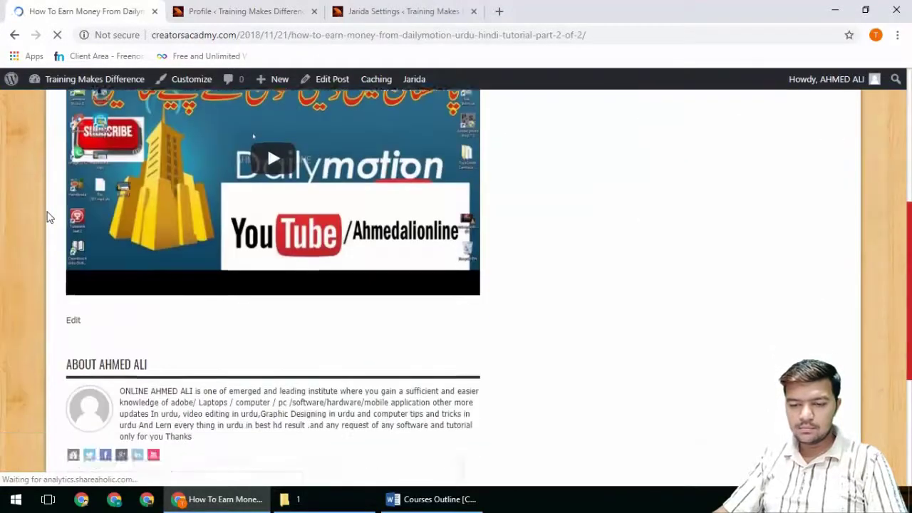
scroll(80, 278, down, 1)
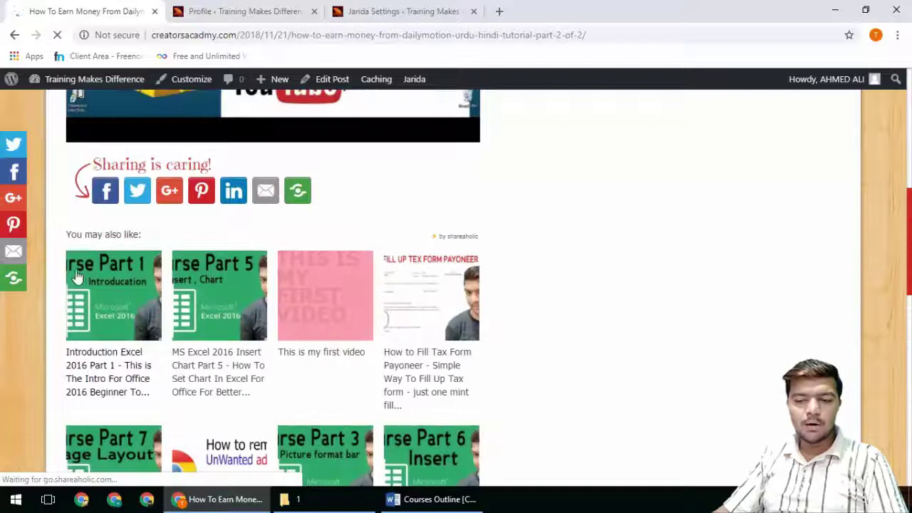
scroll(60, 279, down, 3)
scroll(58, 278, down, 4)
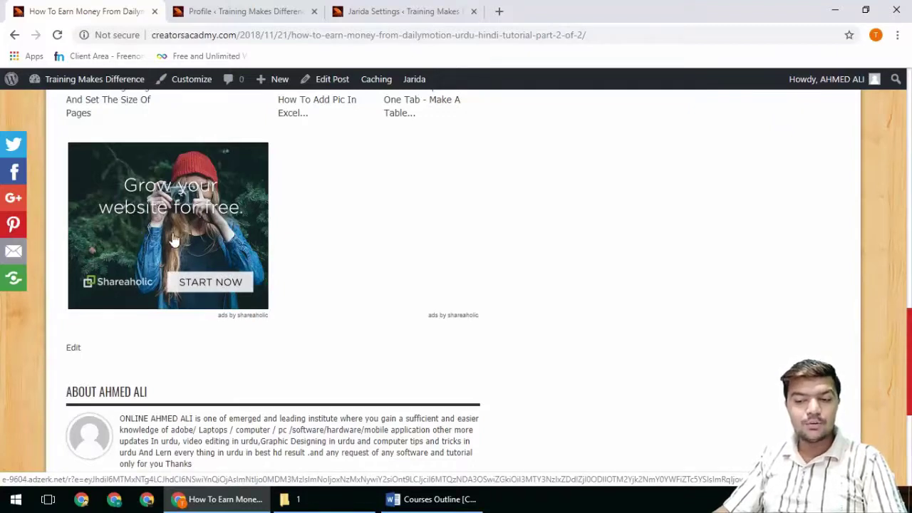
scroll(173, 241, up, 3)
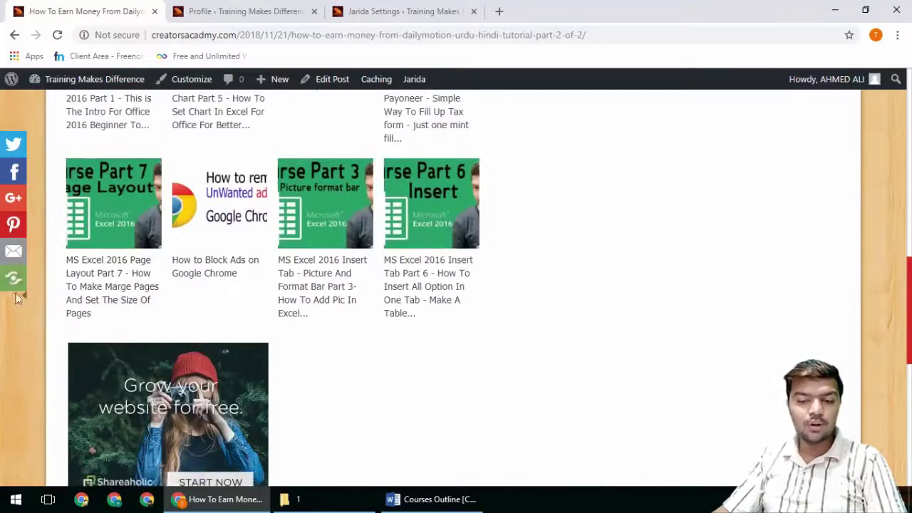
scroll(301, 350, down, 3)
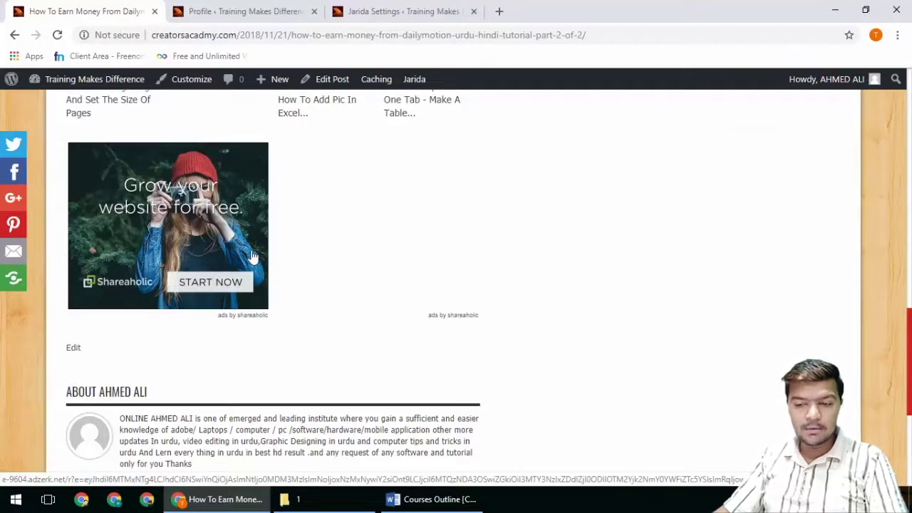
scroll(171, 283, down, 3)
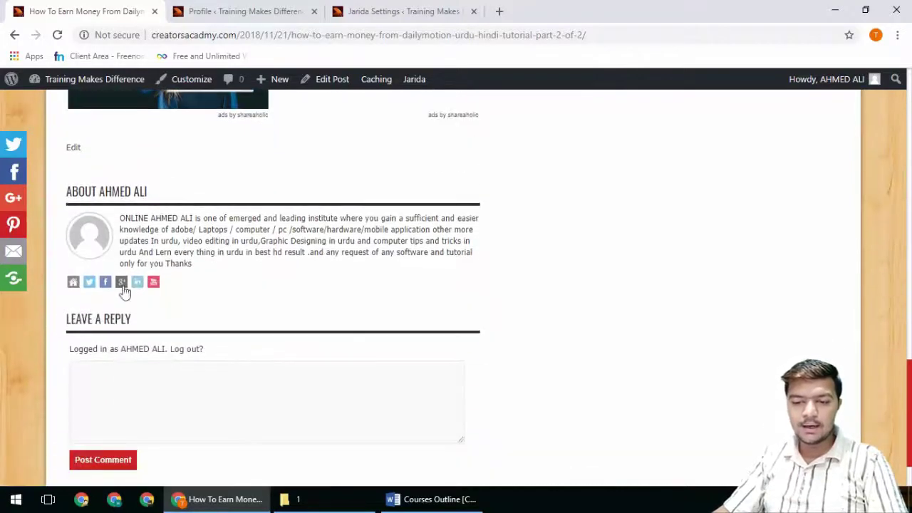
Step: Inspect the author bio text and follow the author's website link
drag(78, 197, 132, 194)
click(149, 299)
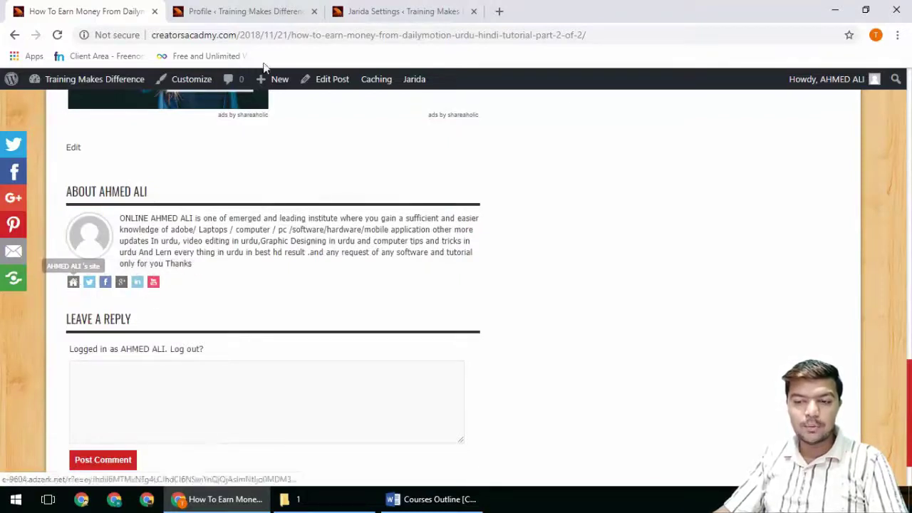
click(154, 284)
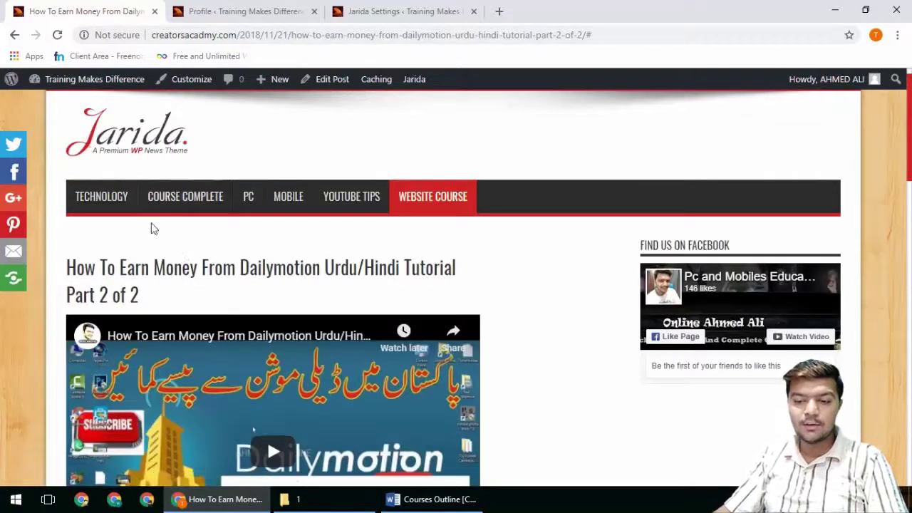
scroll(149, 227, down, 15)
scroll(148, 227, down, 4)
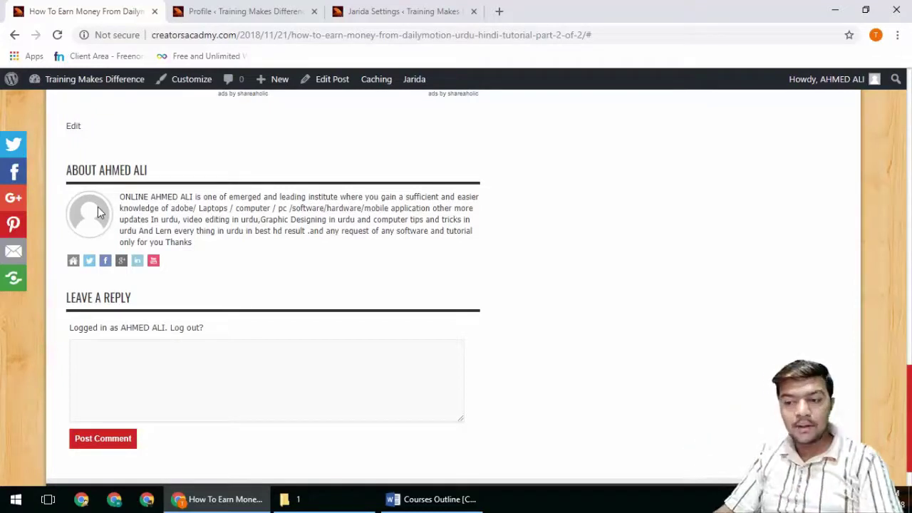
click(303, 11)
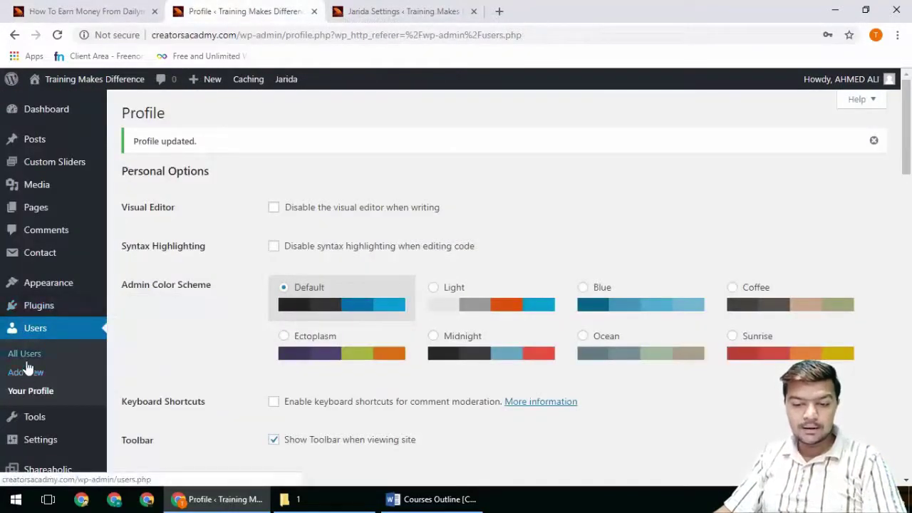
Step: Activate the WP User Avatar plugin from Installed Plugins
click(32, 327)
mouse_move(32, 302)
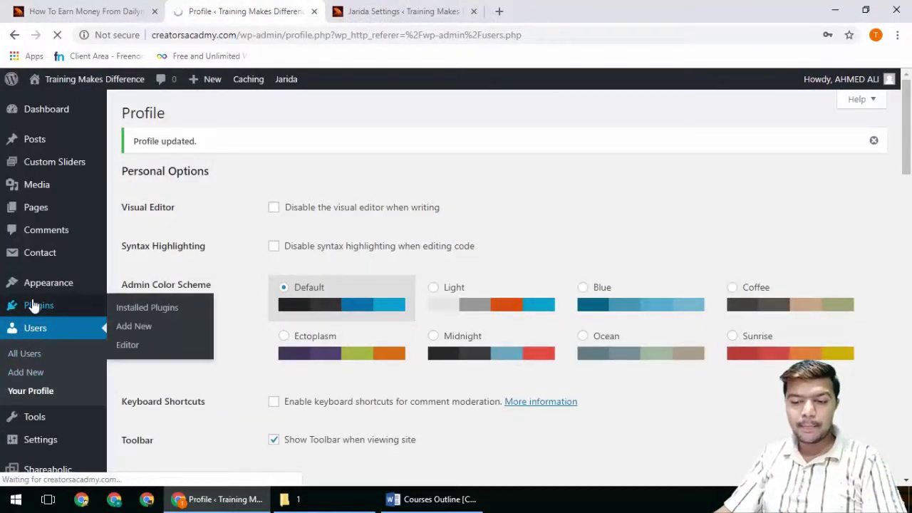
click(61, 306)
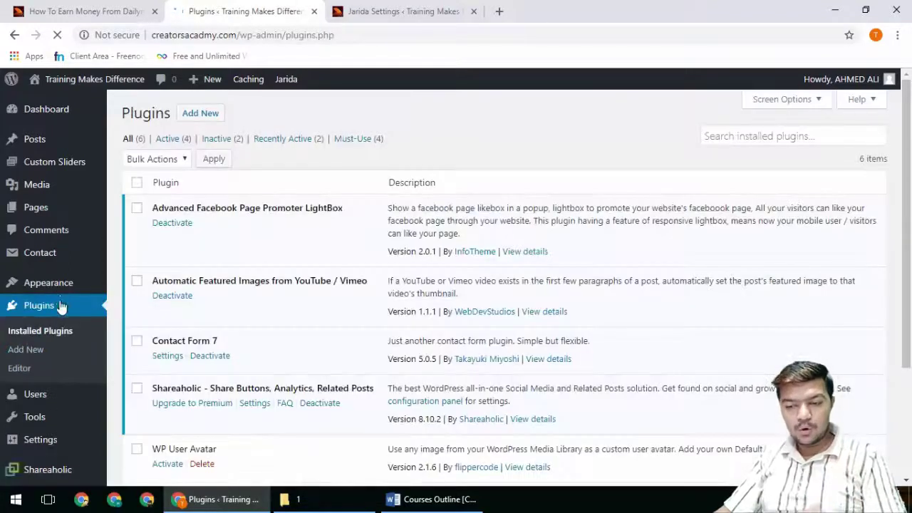
scroll(174, 385, down, 3)
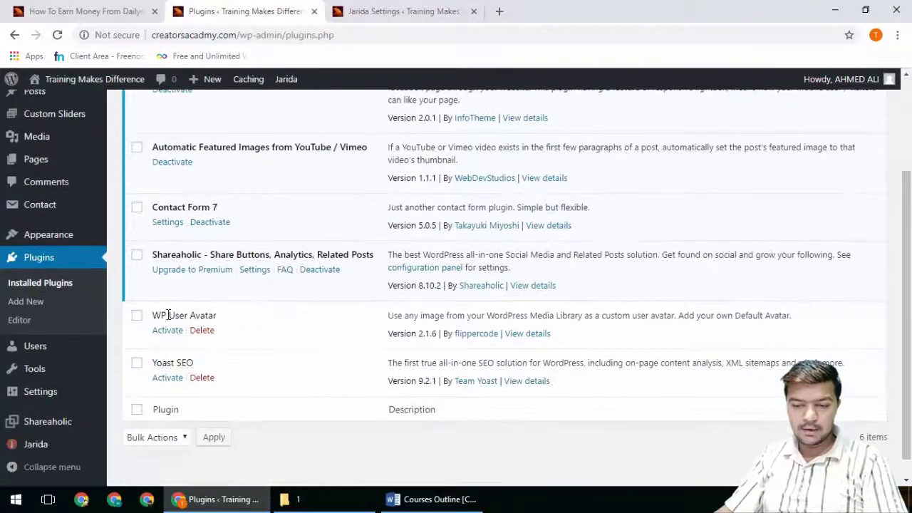
click(168, 334)
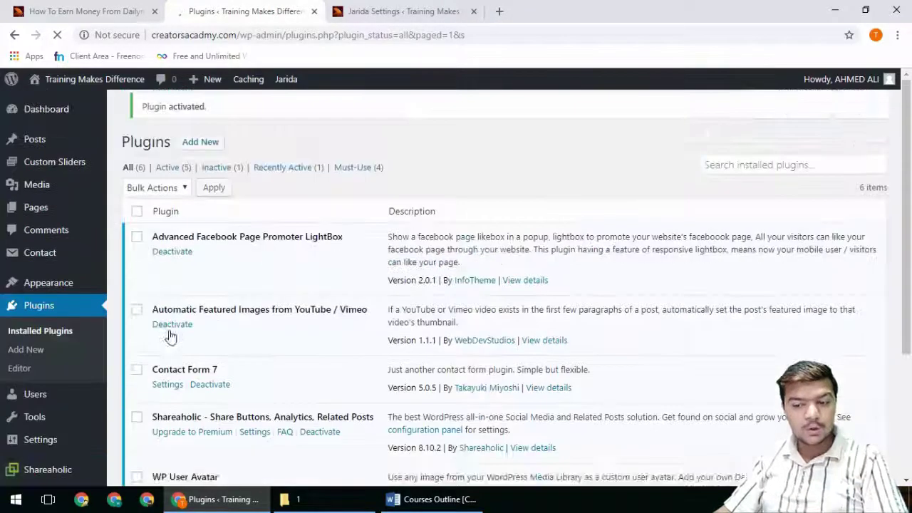
Step: Open the only user's profile and look over its profile picture section
click(32, 399)
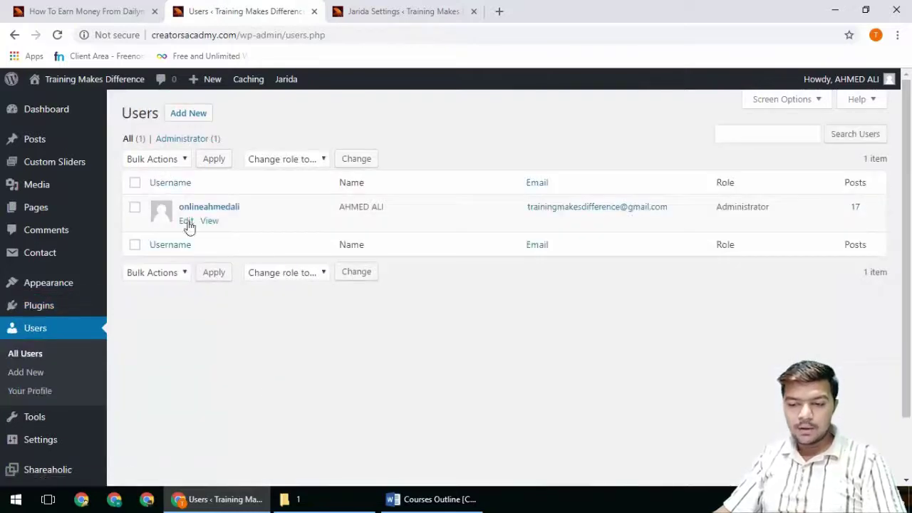
click(186, 221)
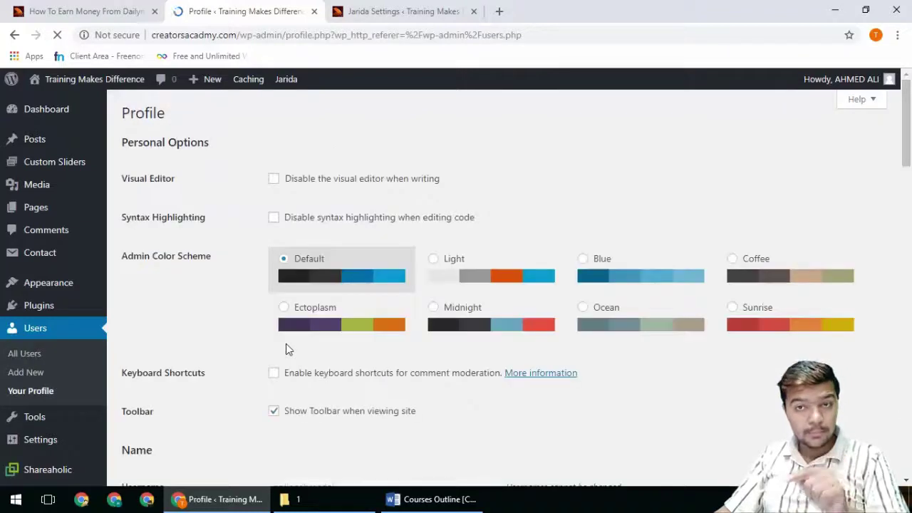
scroll(286, 344, down, 5)
scroll(286, 348, down, 5)
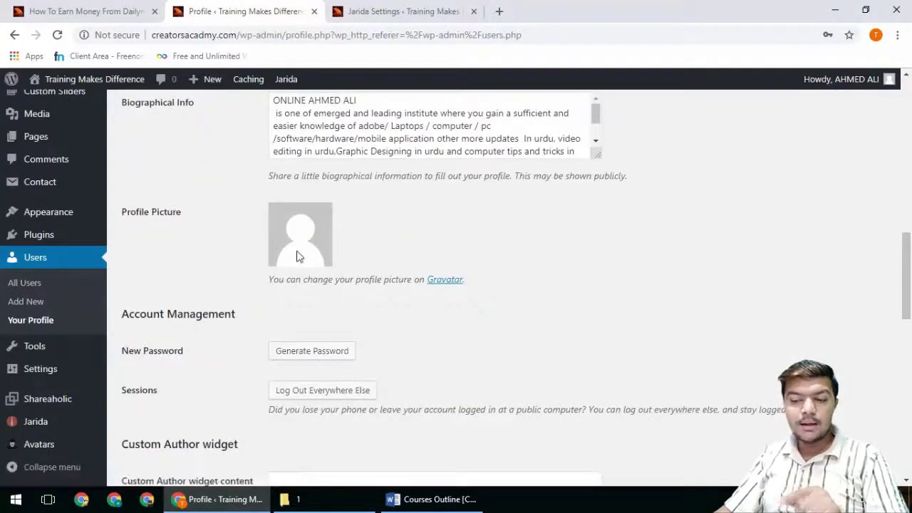
Step: Reopen the Installed Plugins list from the theme settings tab
click(139, 11)
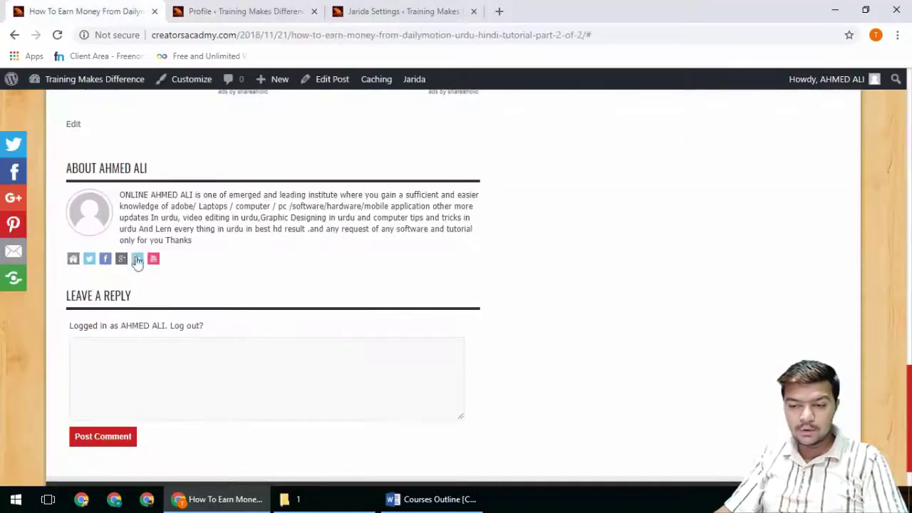
click(210, 10)
click(360, 8)
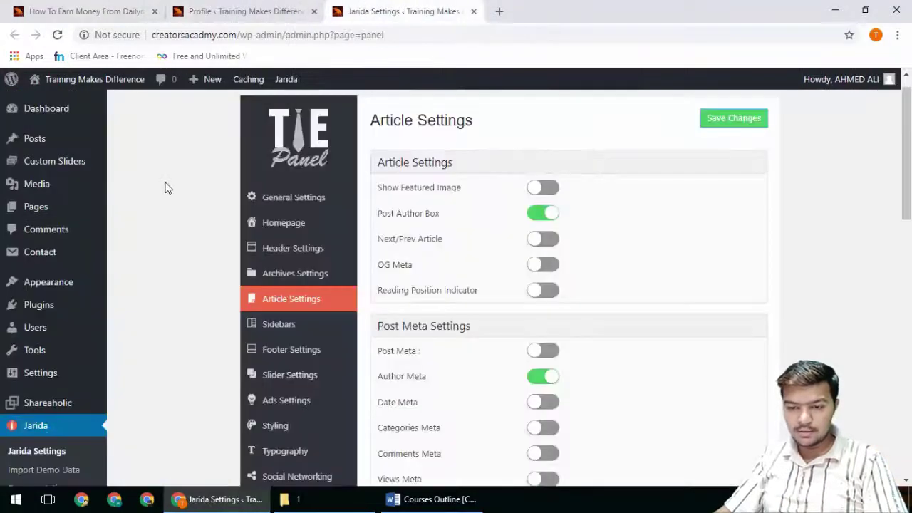
click(44, 310)
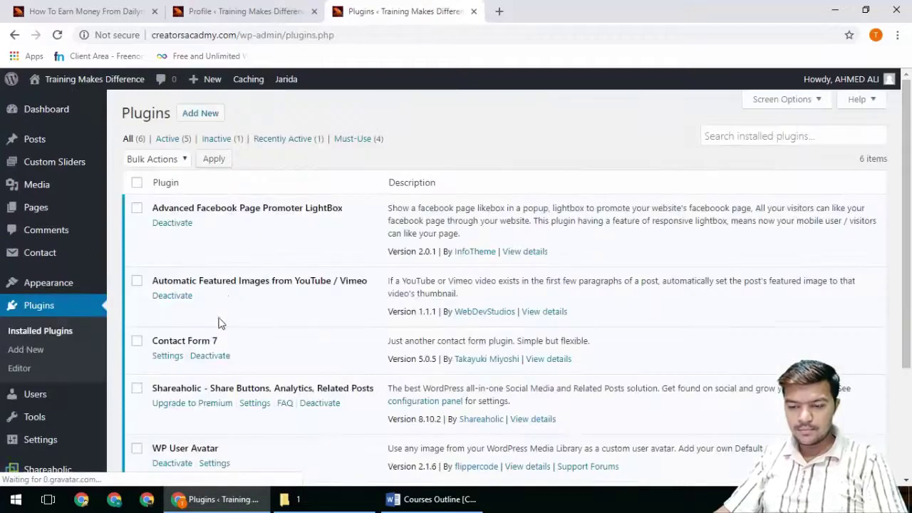
scroll(187, 365, down, 2)
Step: In WP User Avatar settings, make WP User Avatar the default avatar and save
click(214, 311)
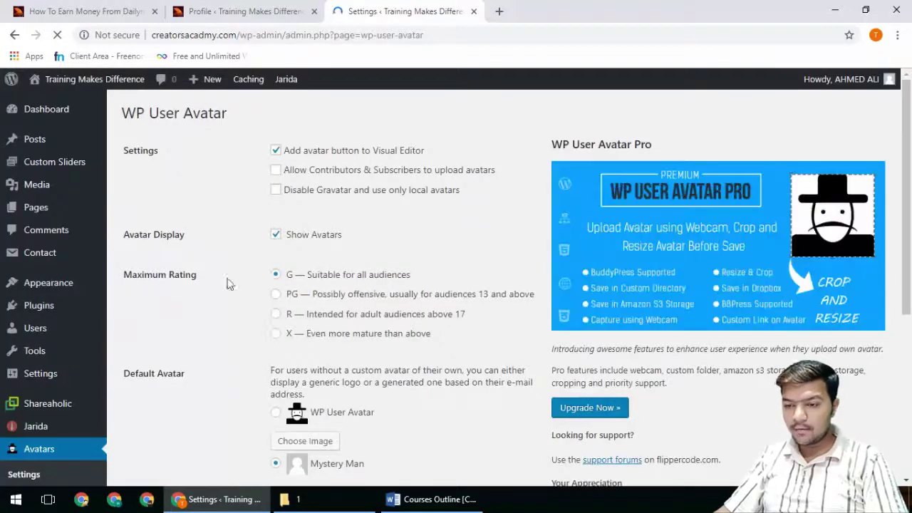
click(276, 171)
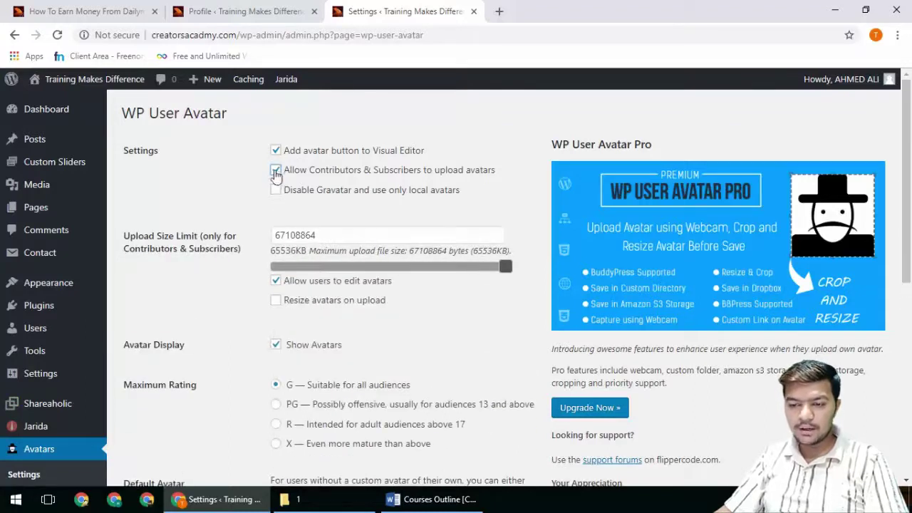
click(275, 171)
scroll(213, 275, down, 3)
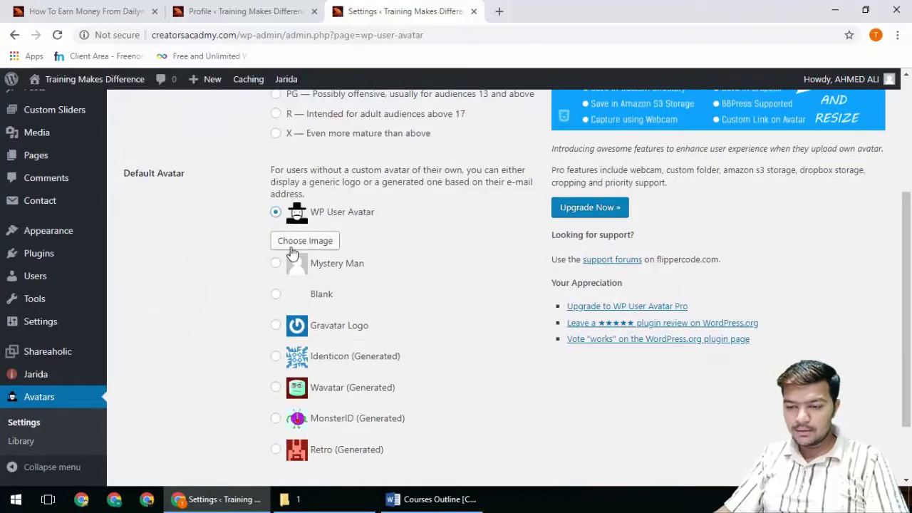
click(276, 213)
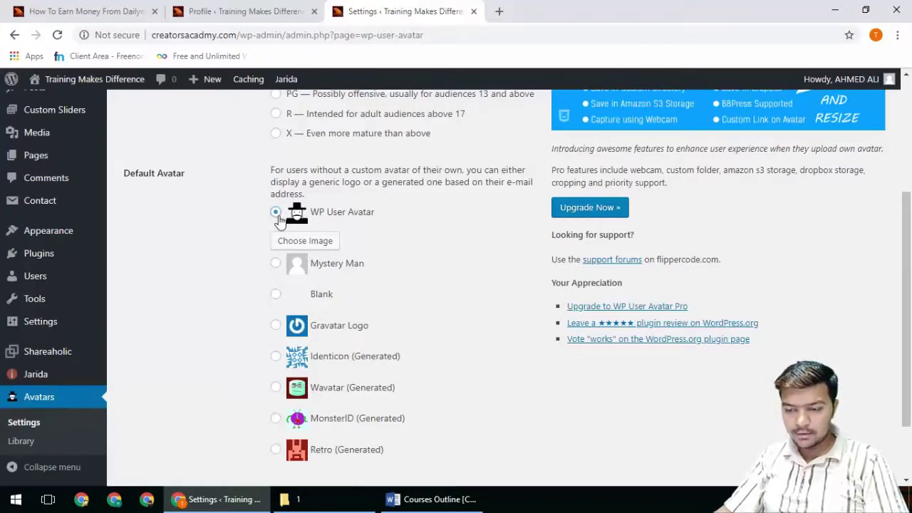
scroll(235, 309, down, 2)
click(178, 418)
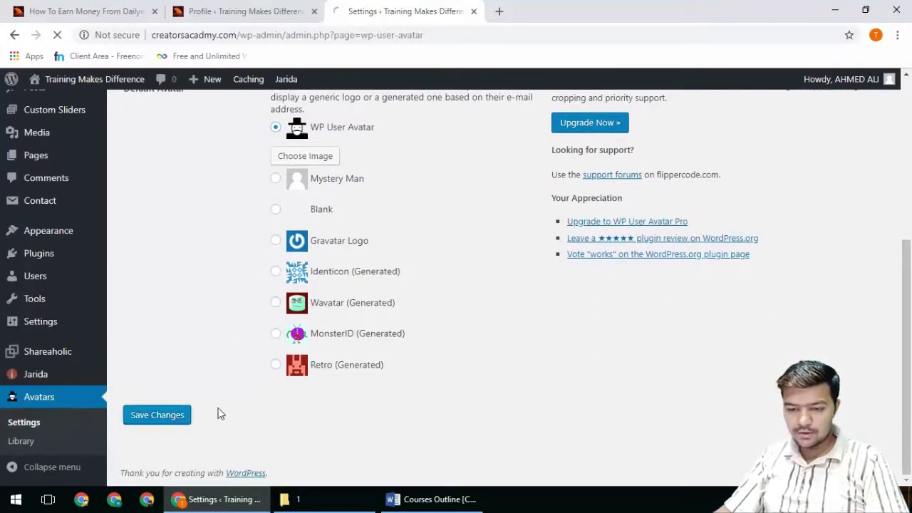
Step: Reload the profile page to view the new default avatar
click(272, 9)
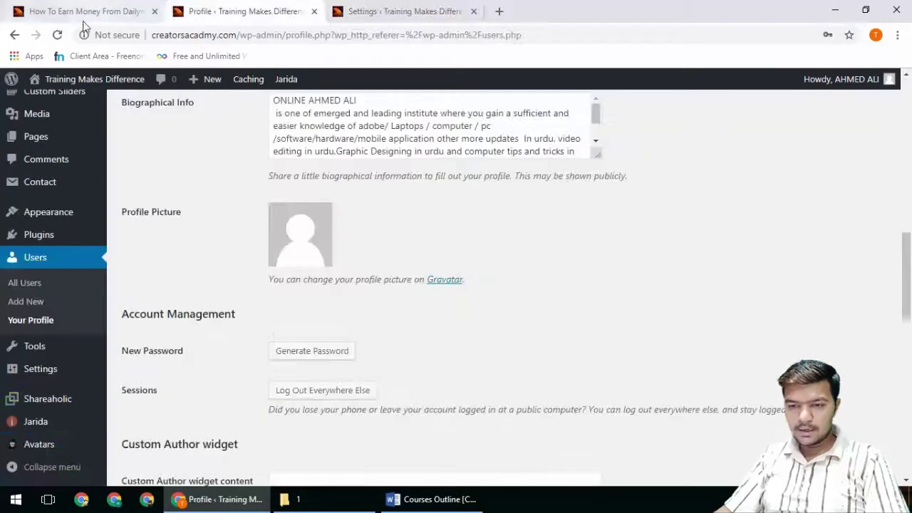
click(57, 34)
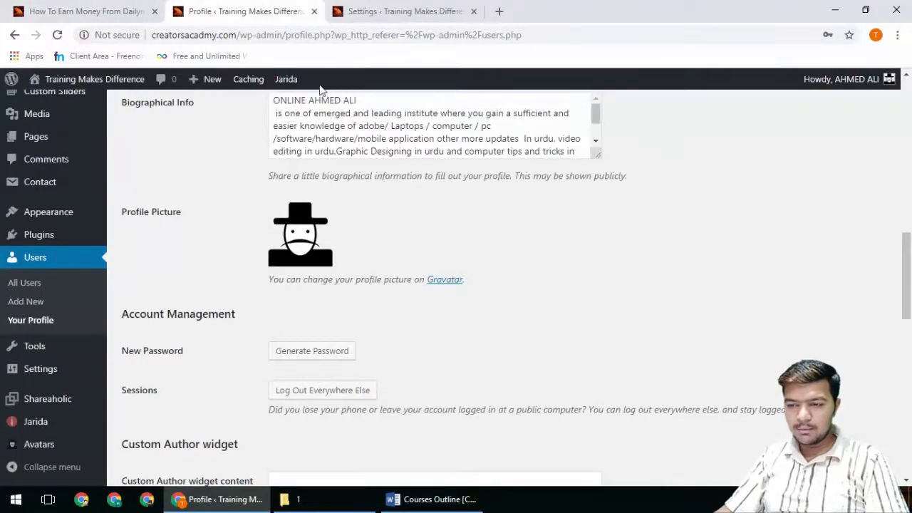
key(ctrl+Tab)
Step: Select Mystery Man and bring up the default avatar's image chooser
scroll(281, 247, down, 3)
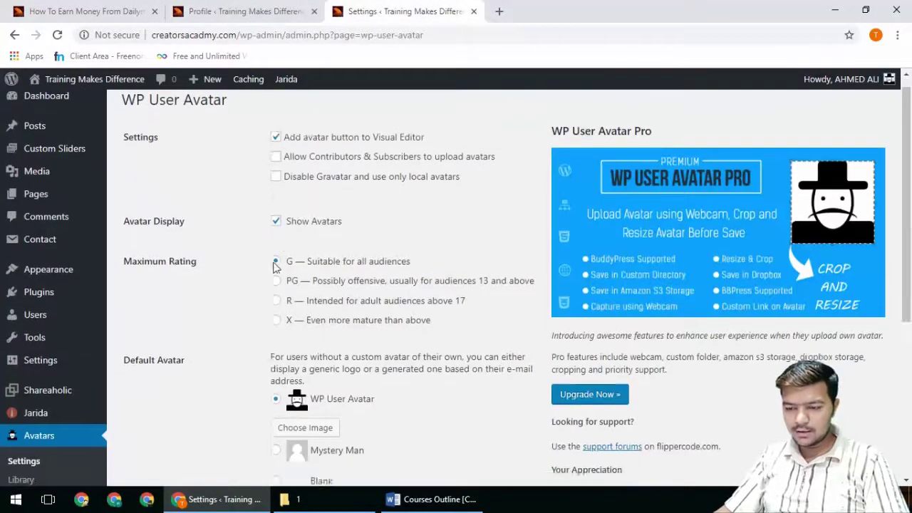
click(277, 264)
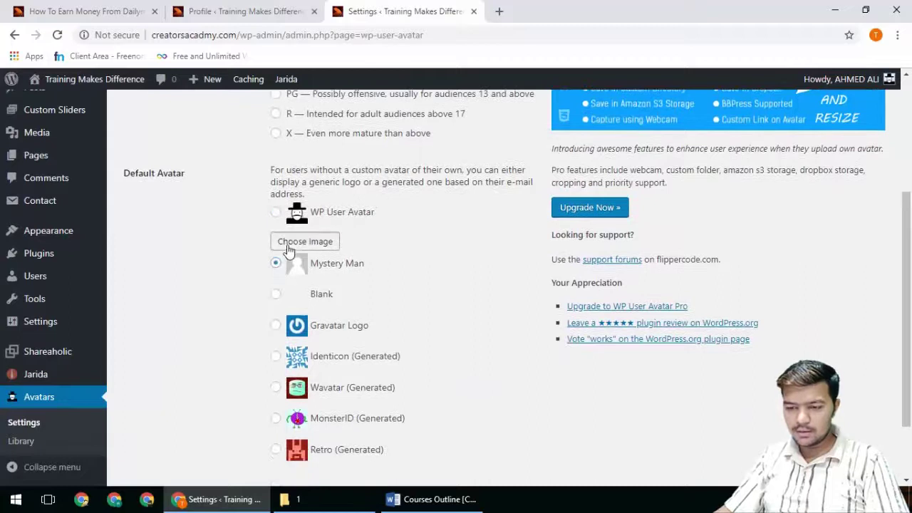
click(293, 244)
click(473, 310)
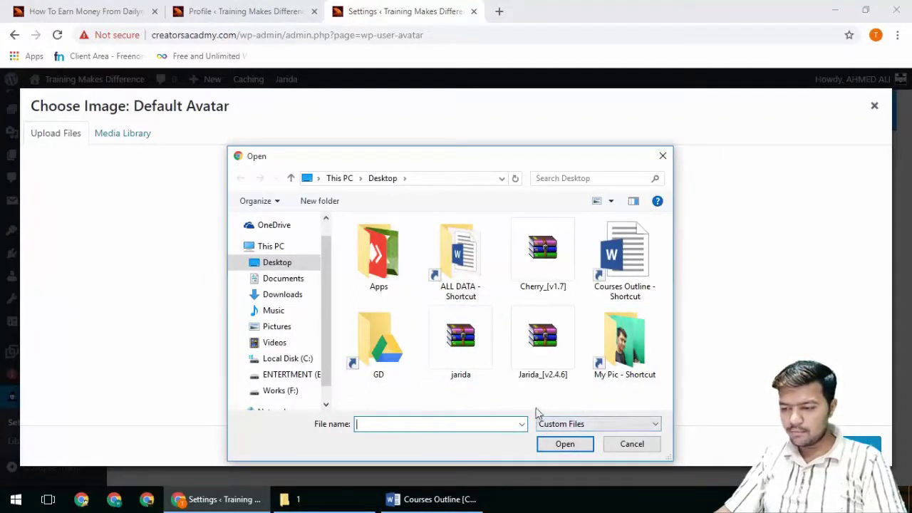
key(Escape)
key(super+d)
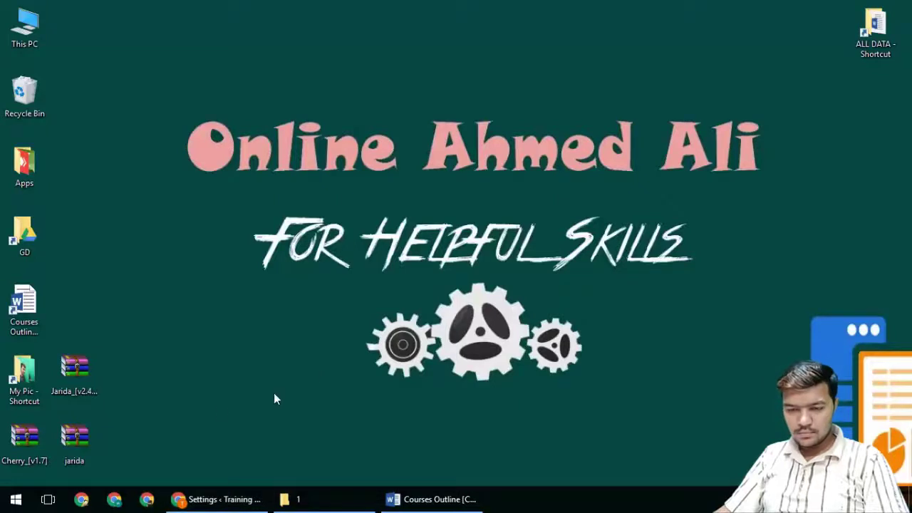
key(super+d)
click(446, 299)
double_click(619, 347)
drag(662, 227, 663, 327)
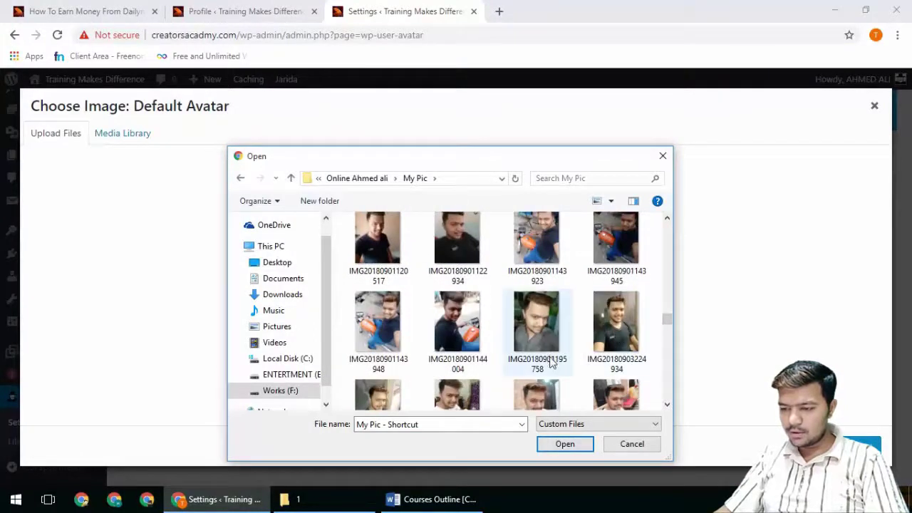
scroll(541, 342, down, 2)
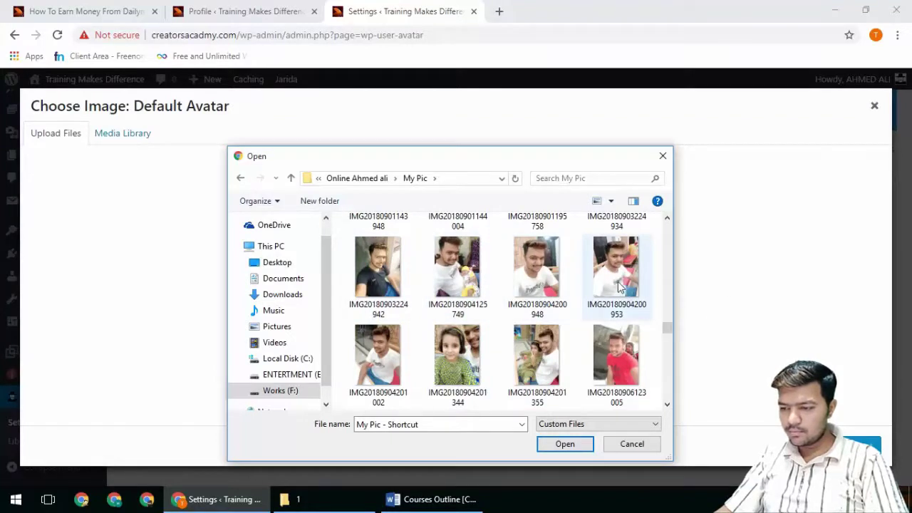
double_click(555, 313)
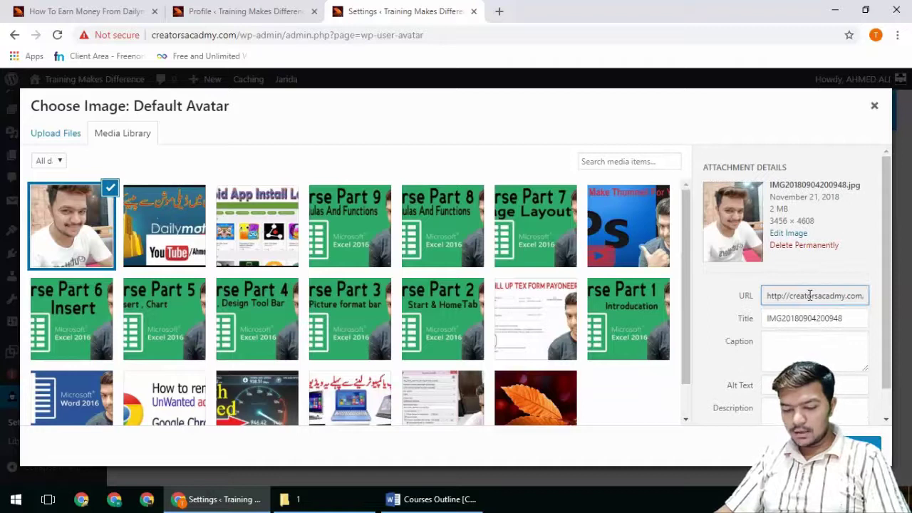
Step: Retitle the uploaded photo with the author's name and select it as default avatar
click(810, 295)
double_click(855, 320)
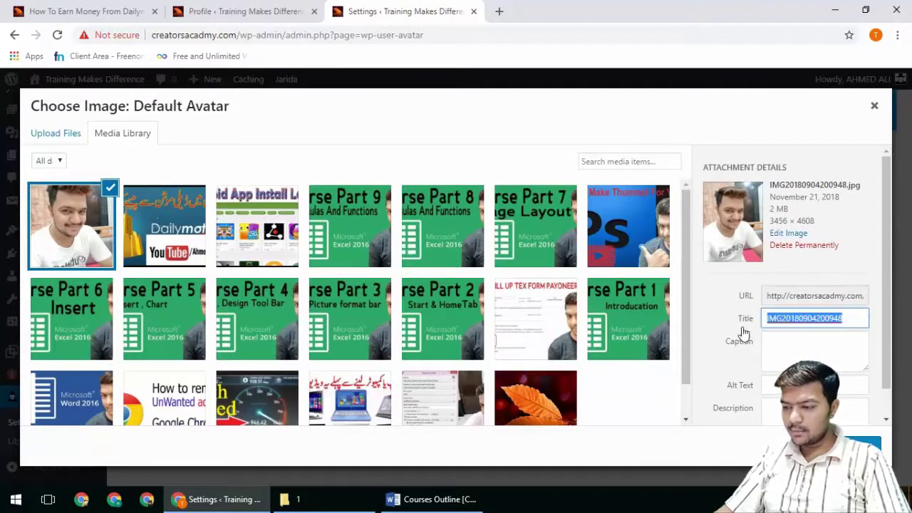
text(ahmed a)
click(743, 338)
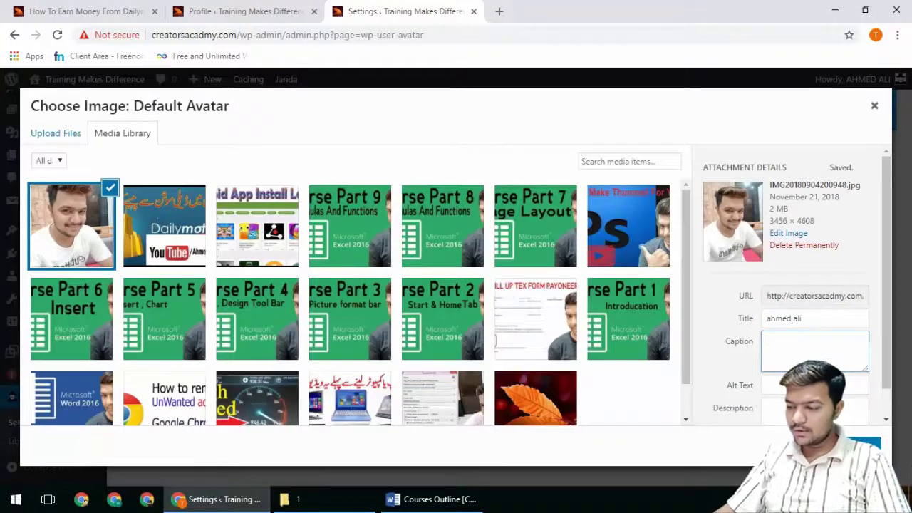
click(866, 446)
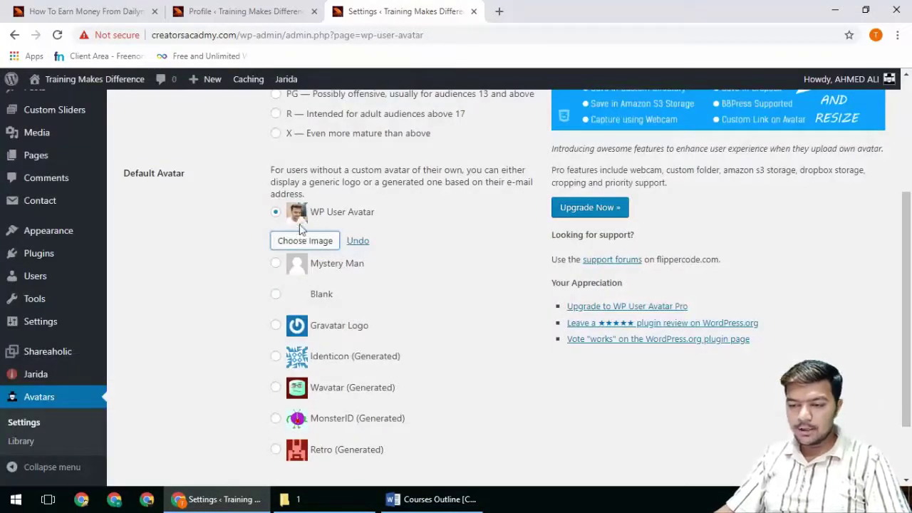
Step: Save the avatar settings and reload the profile page
scroll(354, 360, down, 2)
click(161, 418)
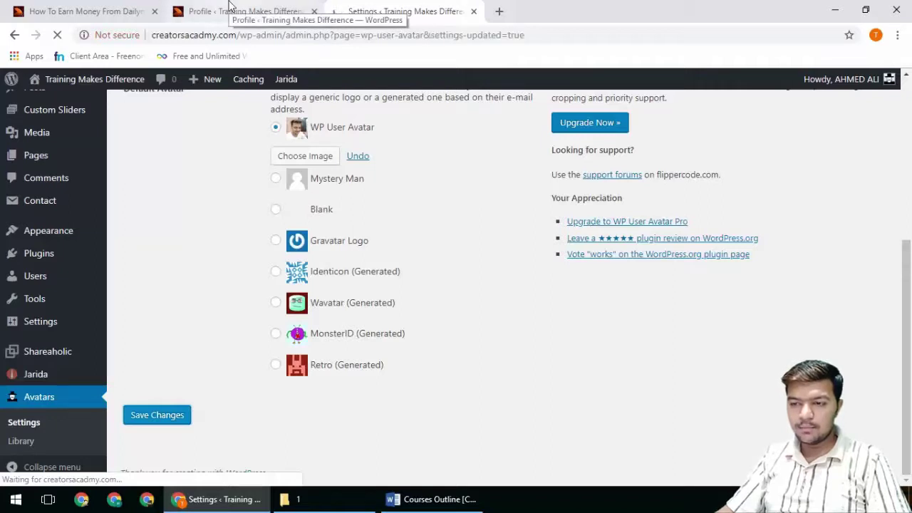
click(230, 9)
click(57, 34)
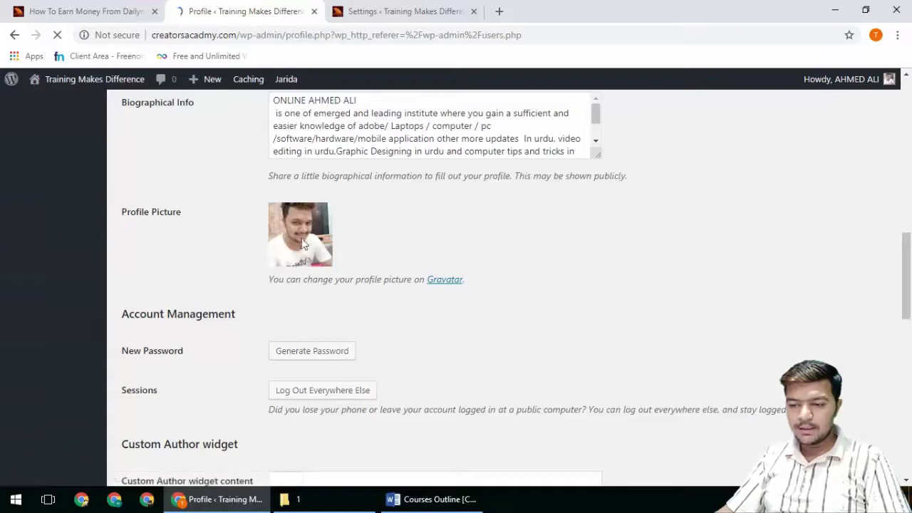
Step: Reload the Dailymotion post and scroll to the About author box
click(93, 13)
click(57, 34)
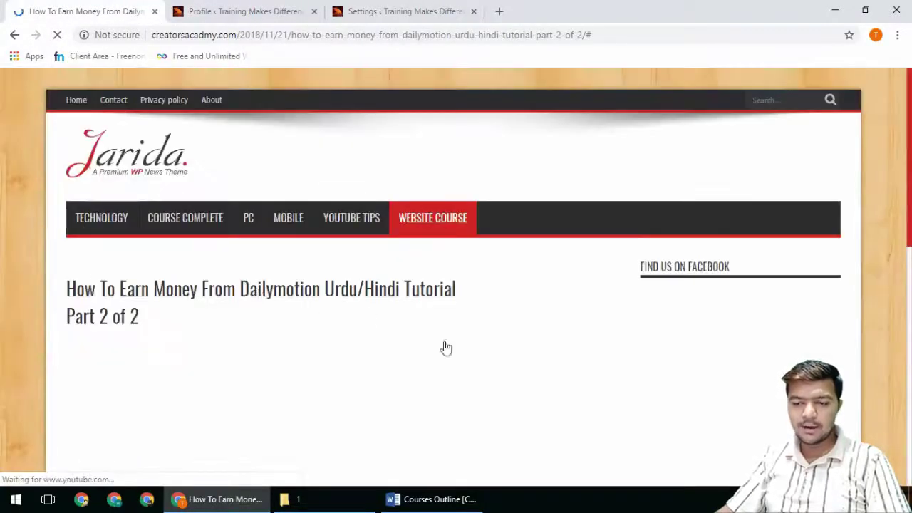
scroll(492, 348, down, 5)
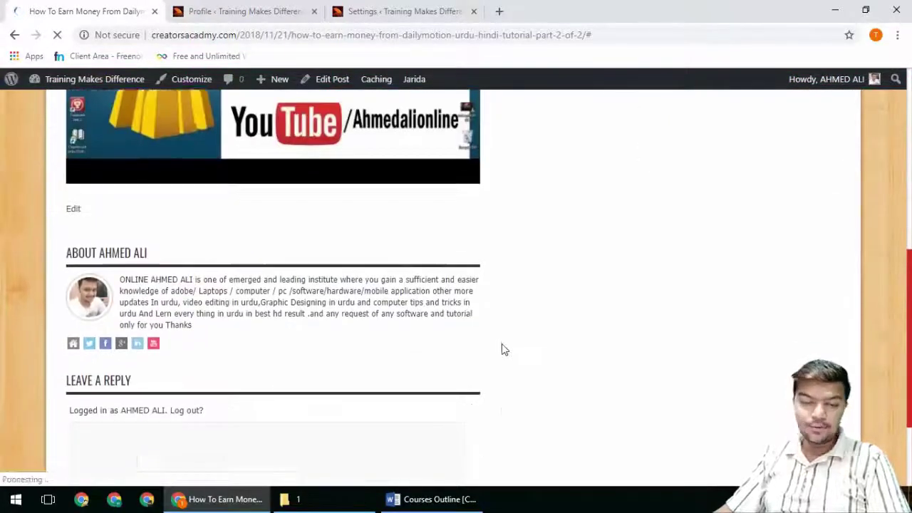
scroll(502, 349, down, 1)
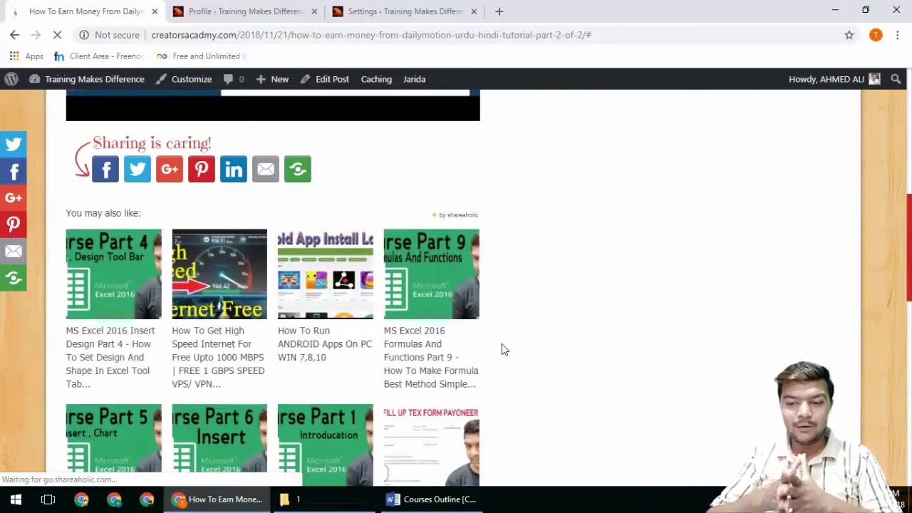
scroll(502, 349, down, 6)
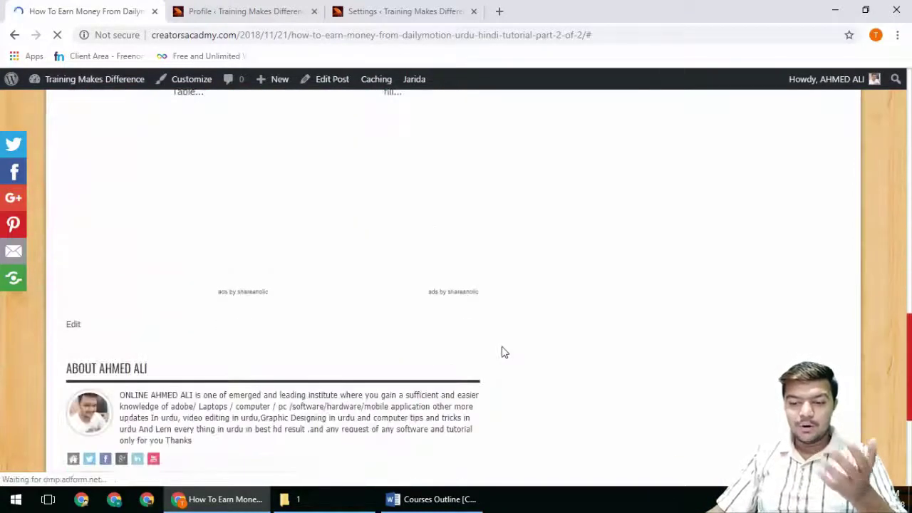
scroll(501, 352, down, 3)
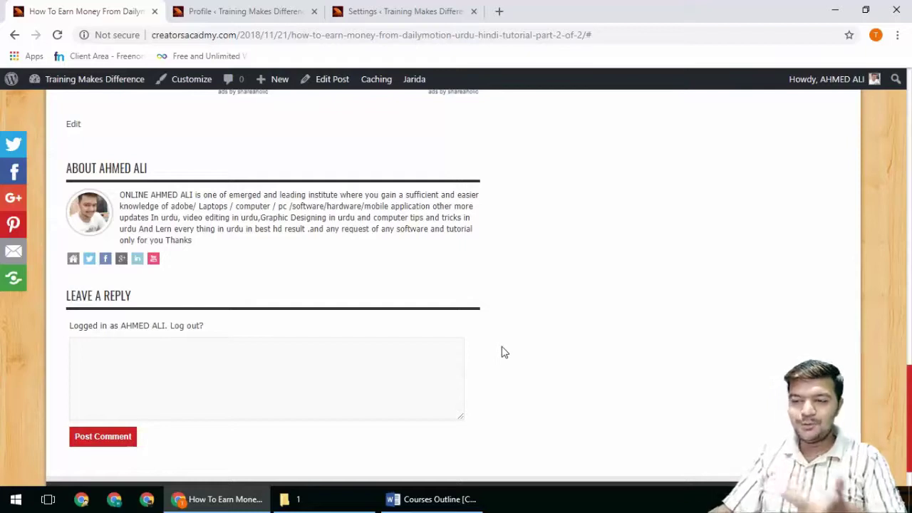
click(399, 11)
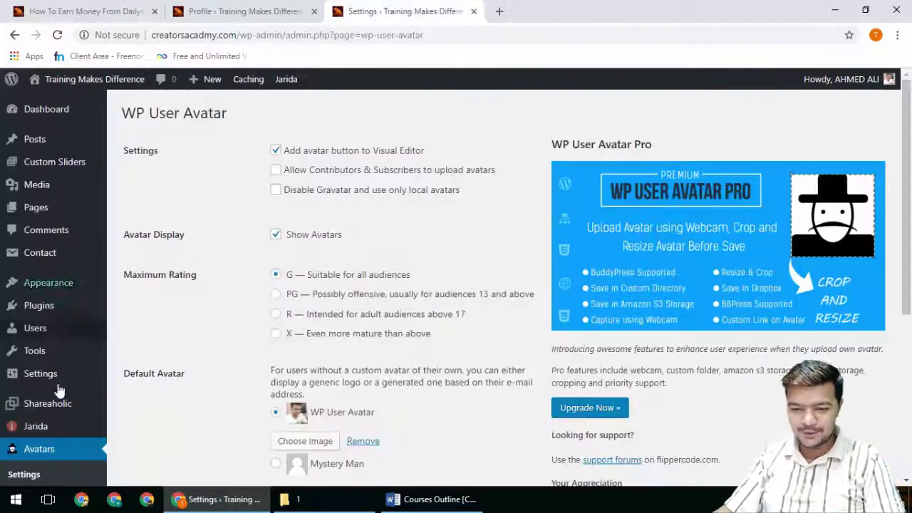
scroll(96, 395, down, 2)
click(35, 278)
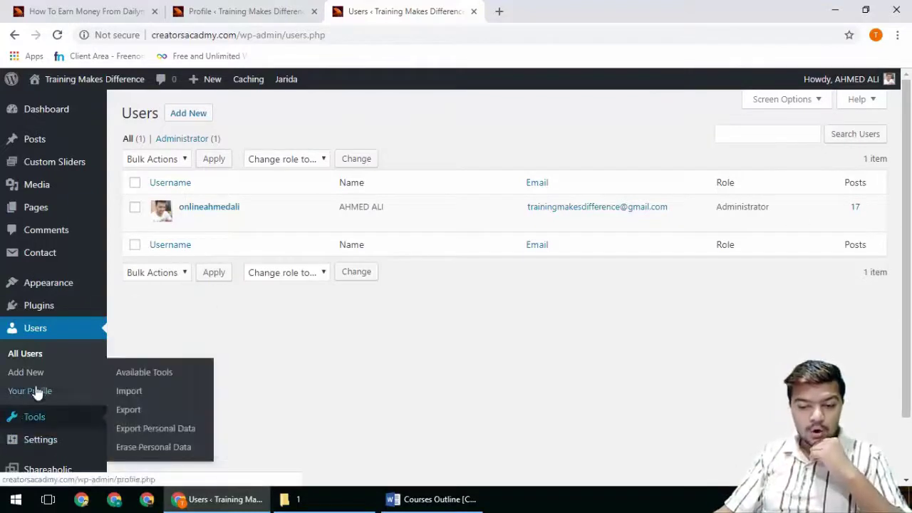
scroll(265, 415, down, 2)
mouse_move(39, 362)
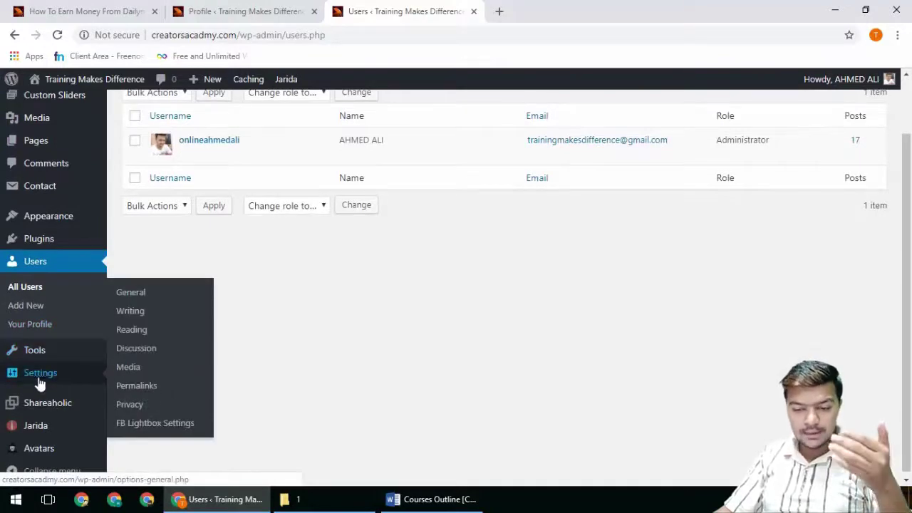
mouse_move(43, 433)
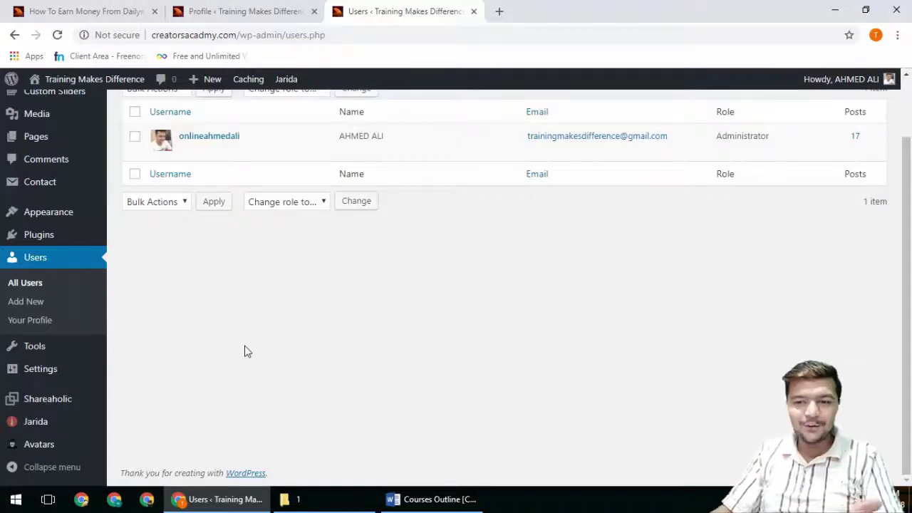
click(107, 11)
scroll(290, 317, up, 6)
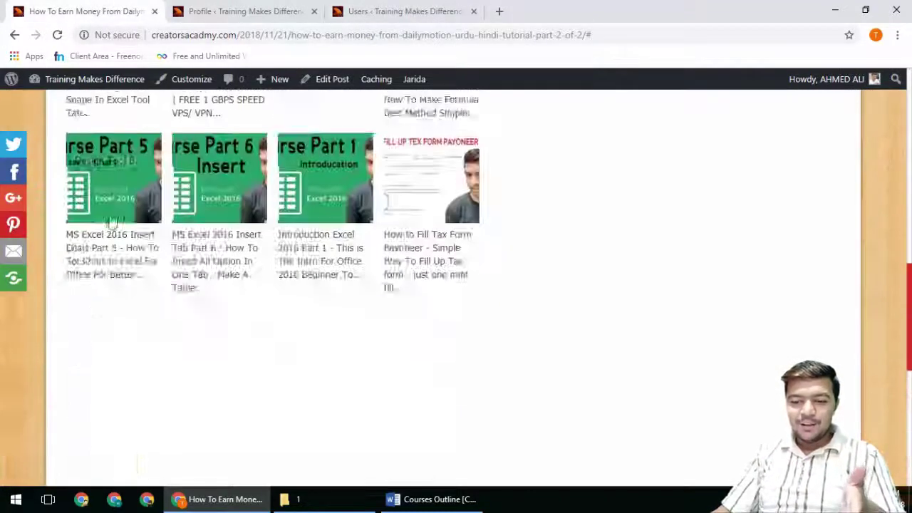
scroll(291, 317, up, 4)
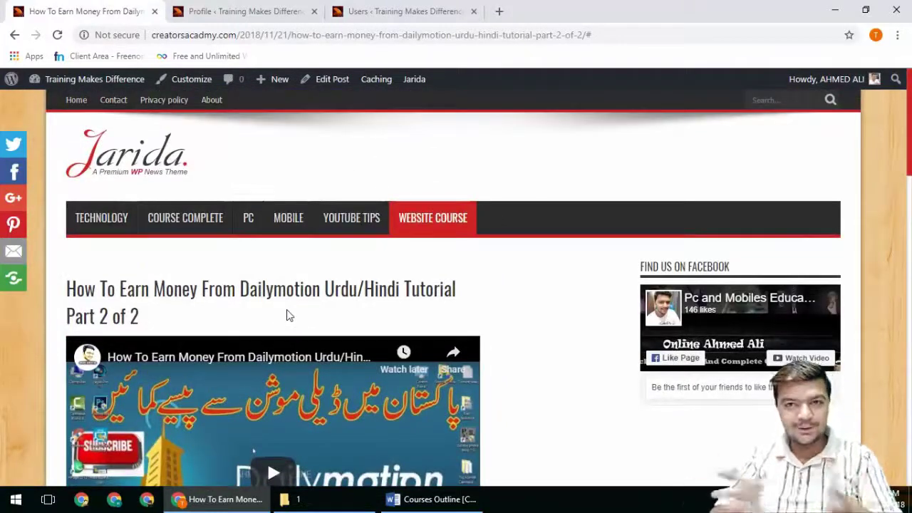